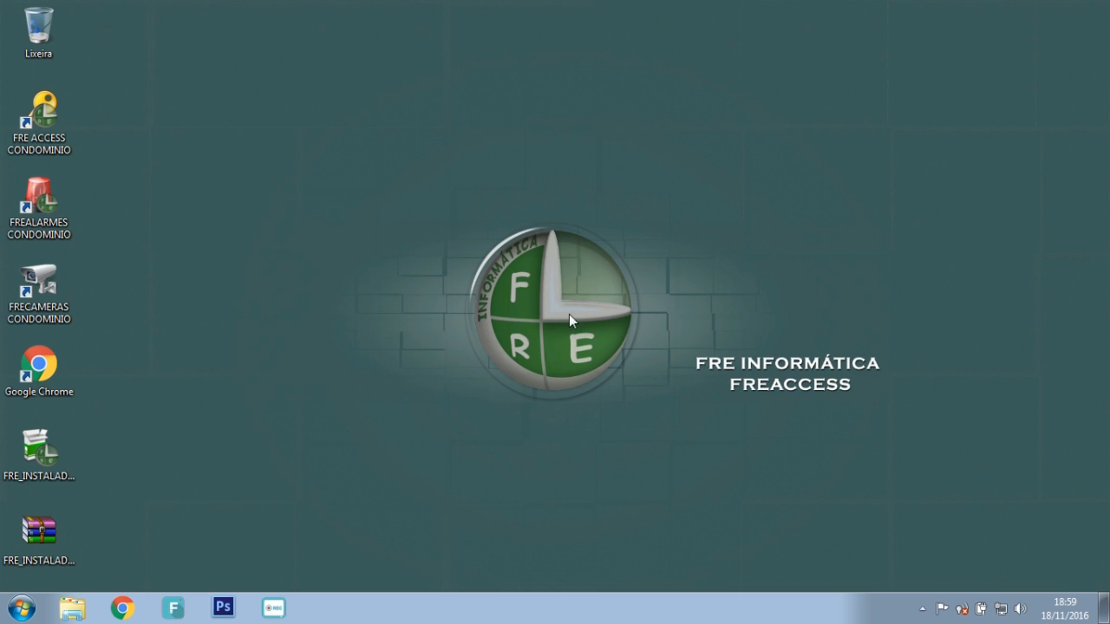
# Step: Start FRE ACCESS Condomínio as Servidor, dismiss the HardLock and server warnings, and accept reconfiguring
pyautogui.click(50, 126)
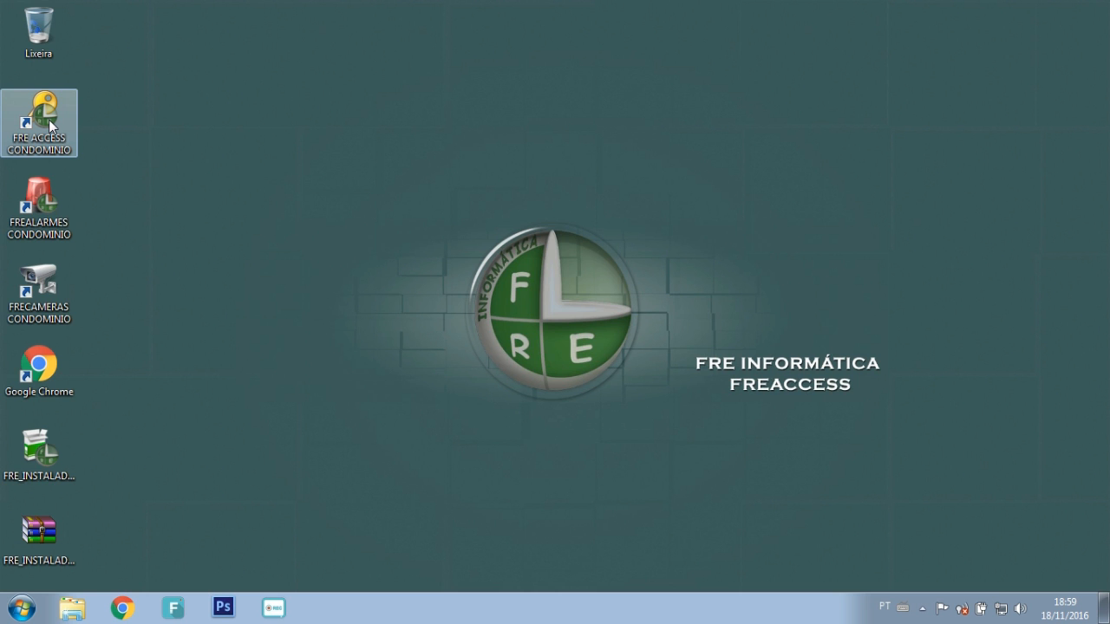
pyautogui.doubleClick(49, 125)
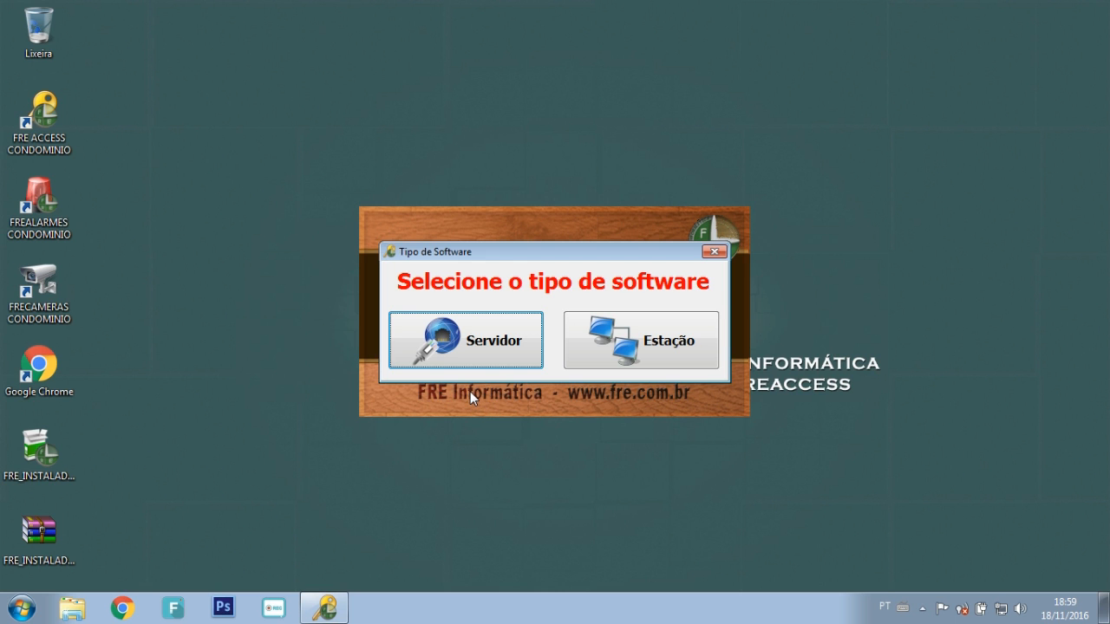
pyautogui.click(474, 350)
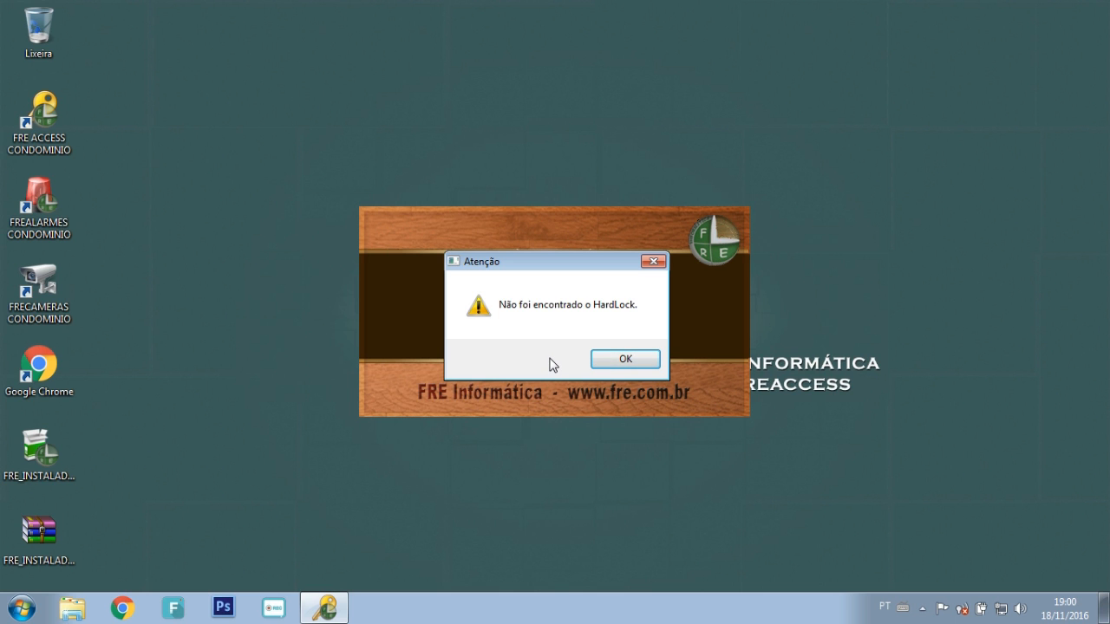
pyautogui.click(612, 364)
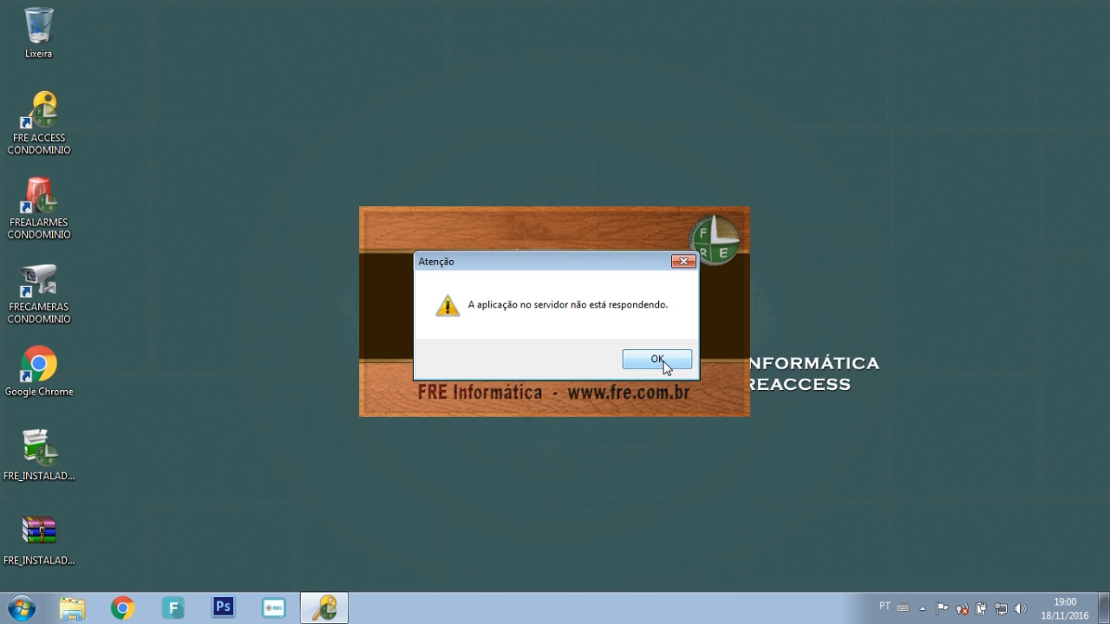
pyautogui.click(660, 360)
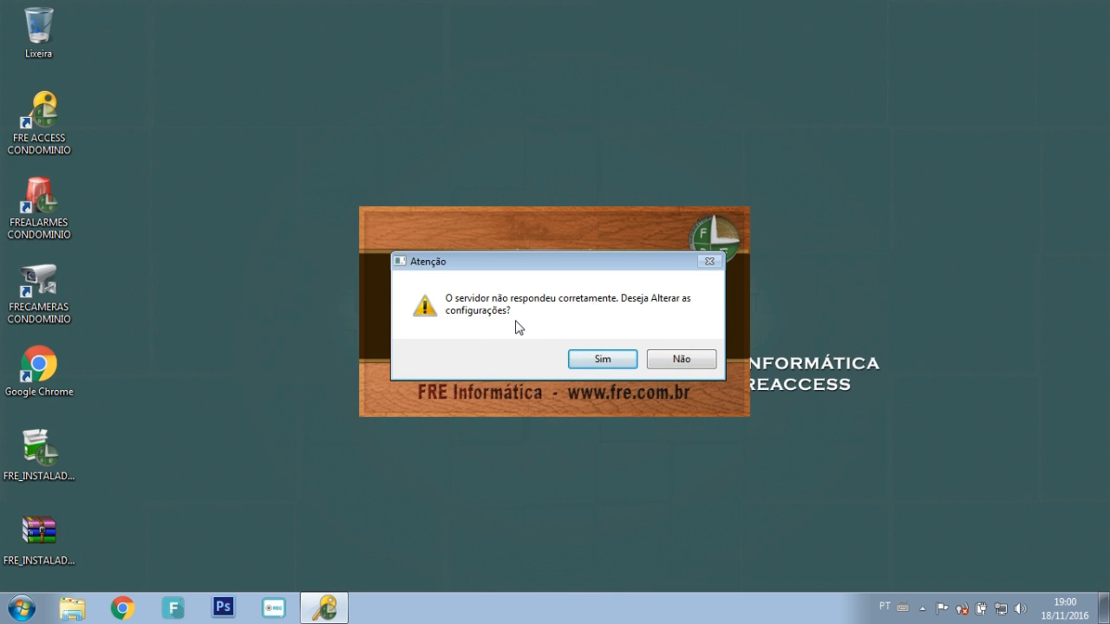
pyautogui.click(601, 360)
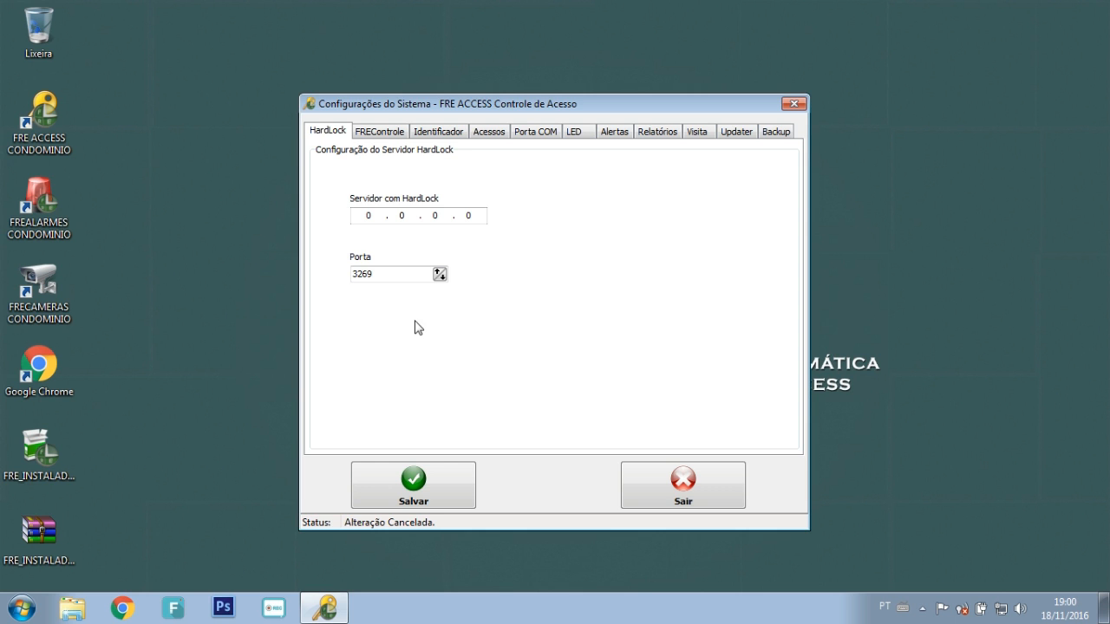
# Step: Review HardLock server address 0.0.0.0 and port 3269, then exit the settings without saving
pyautogui.click(373, 215)
pyautogui.click(407, 215)
pyautogui.click(426, 215)
pyautogui.click(425, 215)
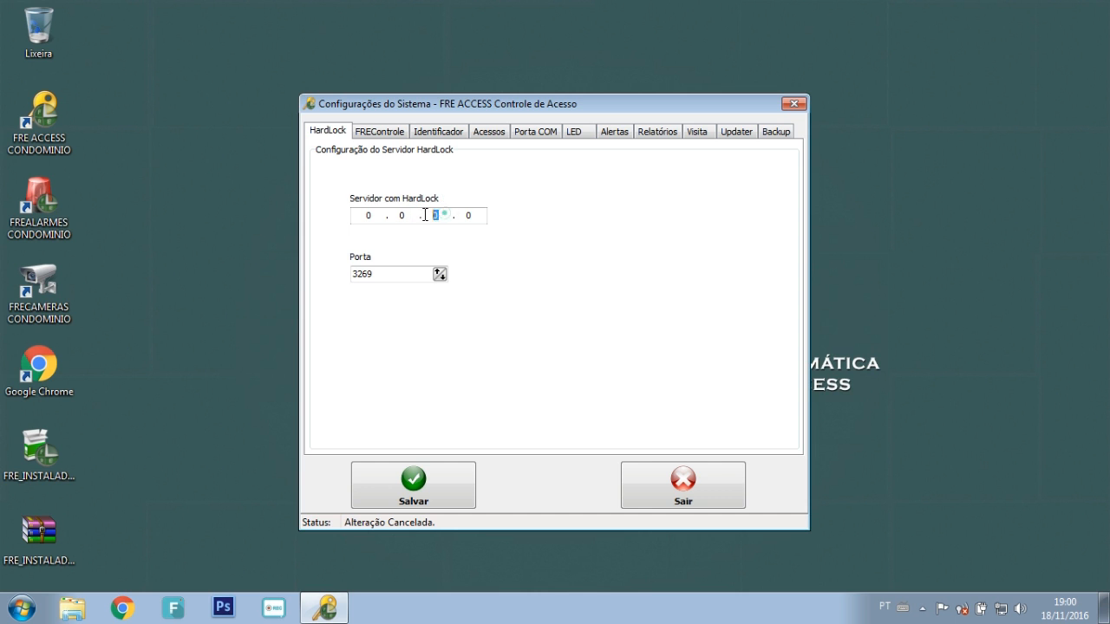
pyautogui.click(379, 274)
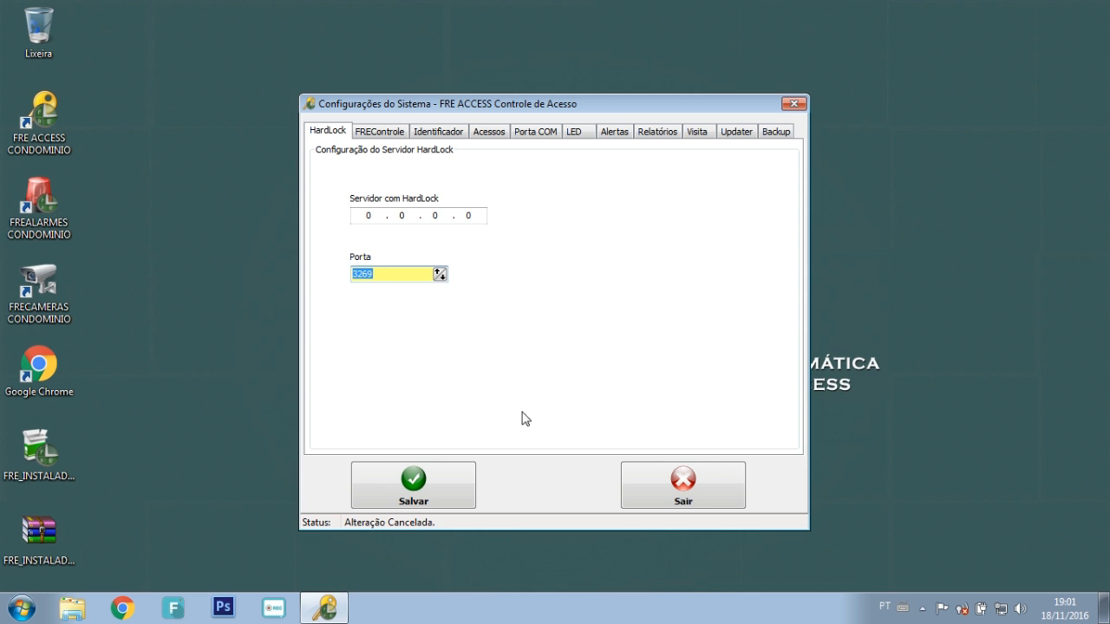
pyautogui.click(682, 488)
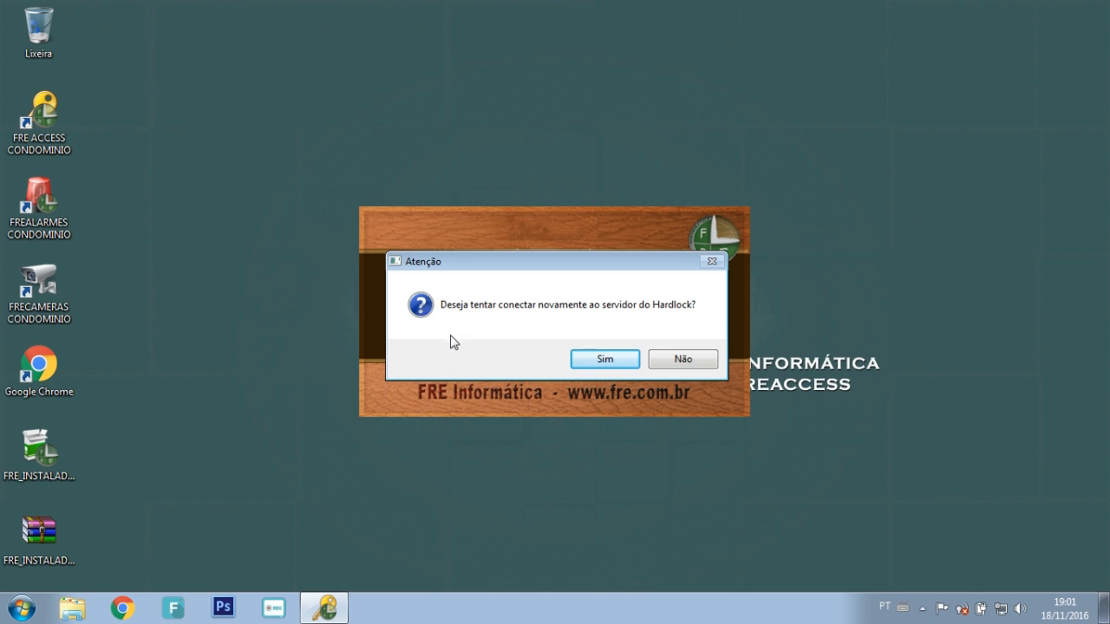
# Step: Decline the Hardlock reconnect, cancel the licence registration, and let the program close
pyautogui.click(698, 368)
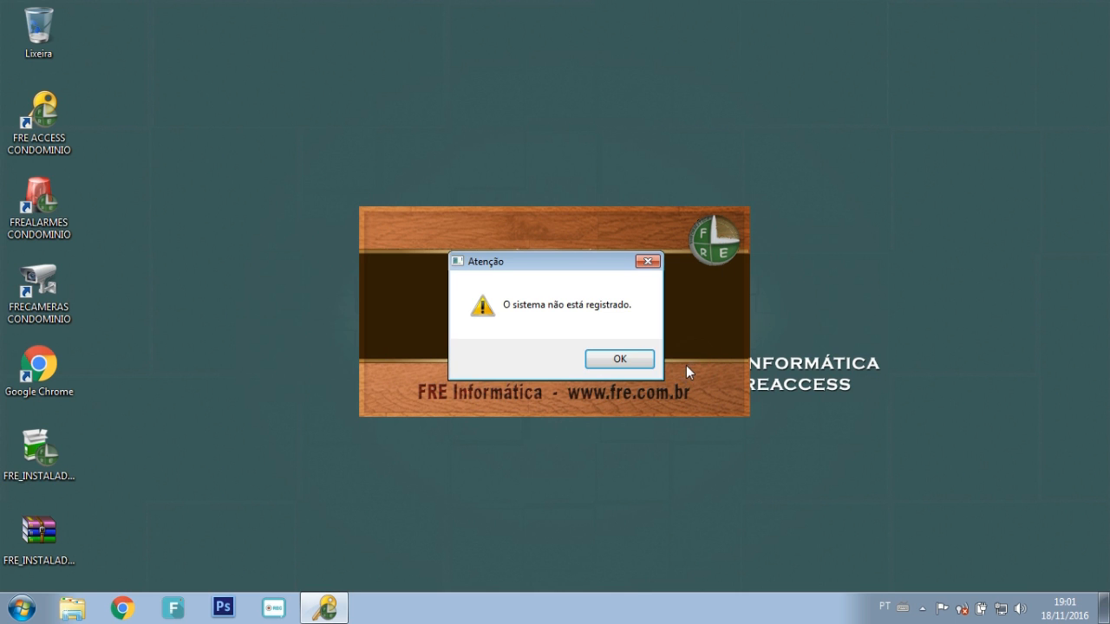
pyautogui.click(634, 365)
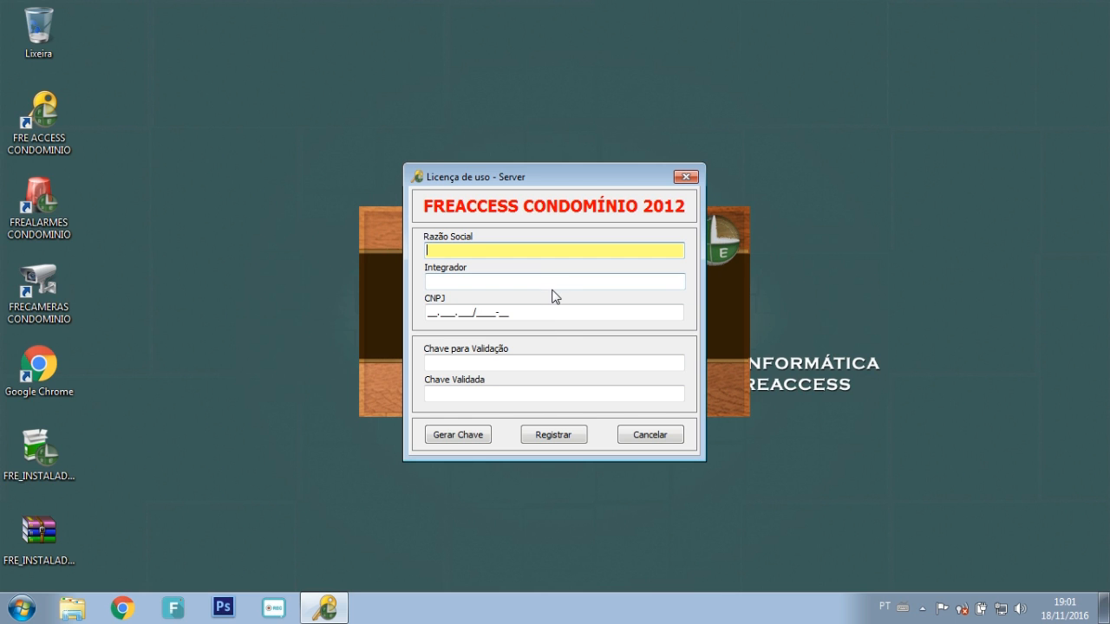
pyautogui.click(535, 363)
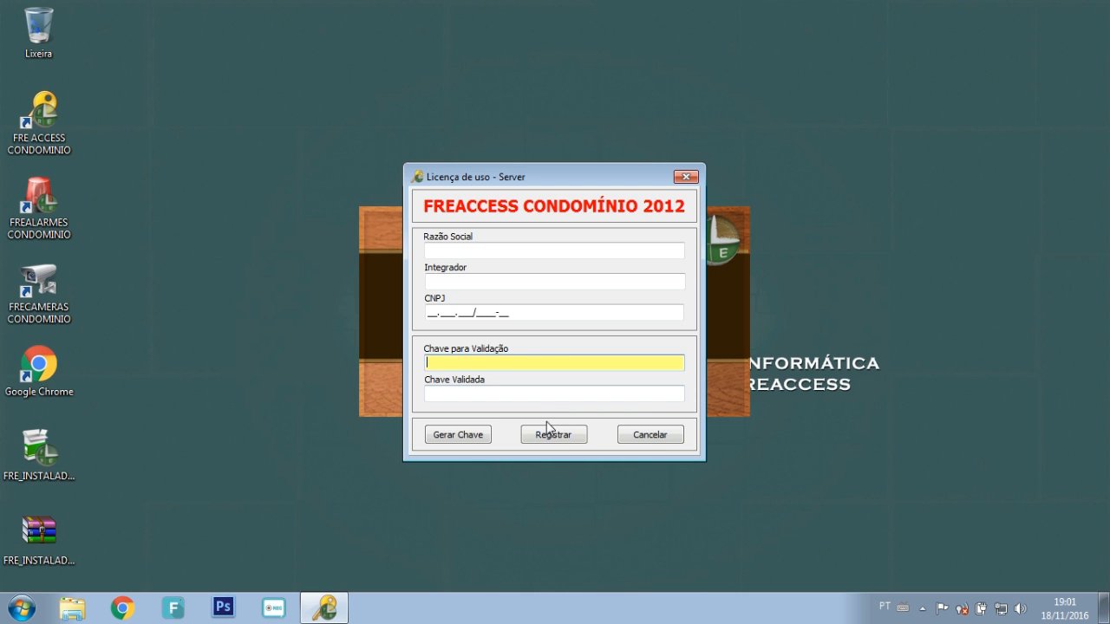
pyautogui.click(649, 438)
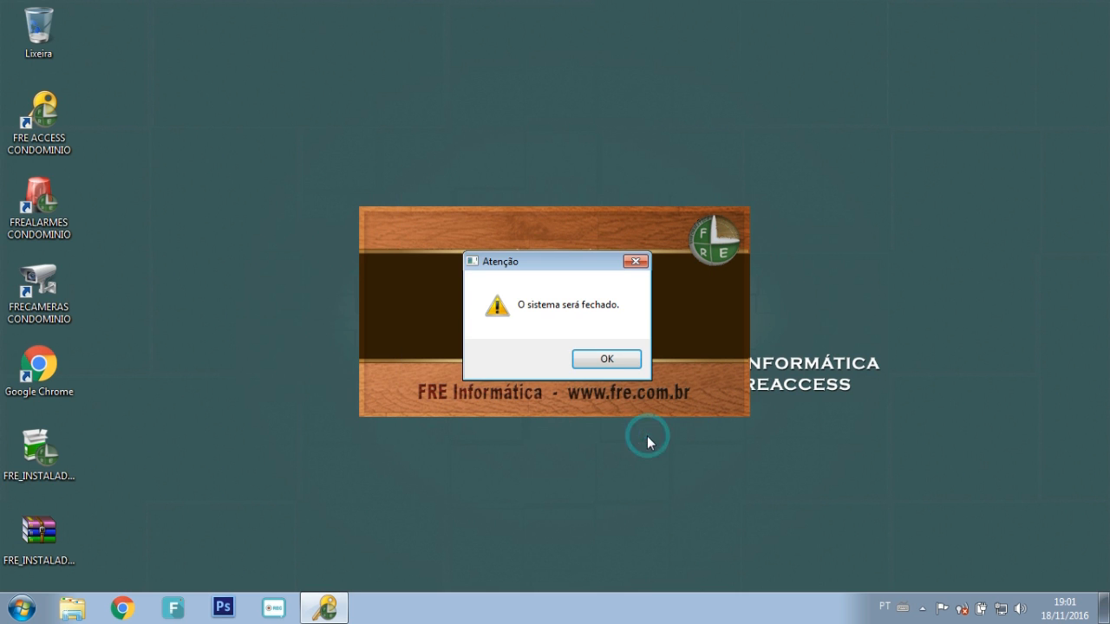
pyautogui.click(605, 361)
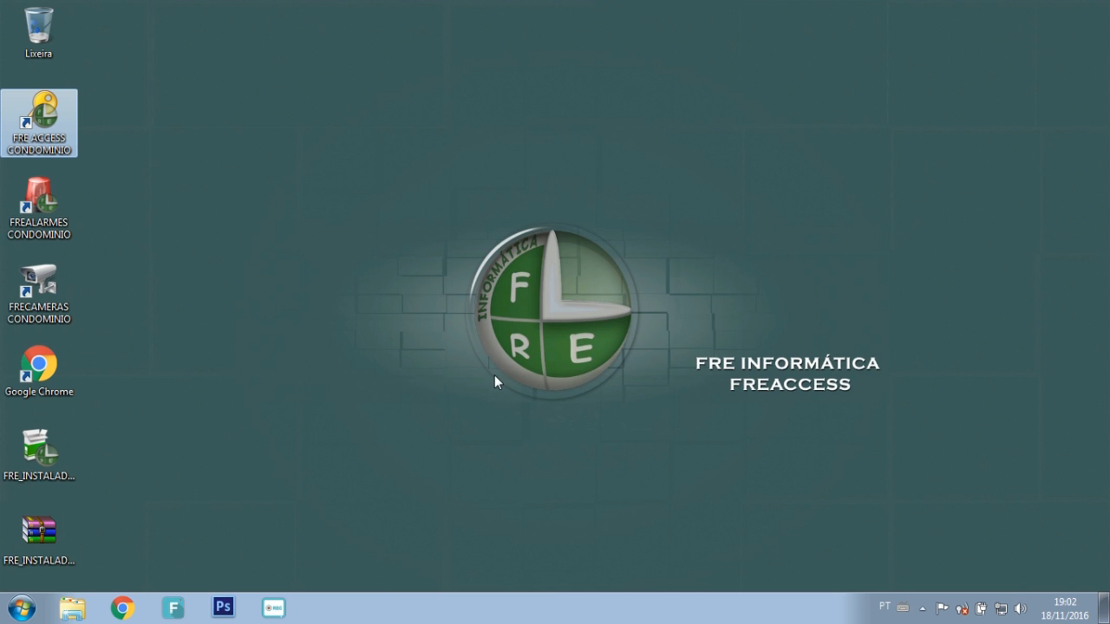
# Step: Open Dispositivos e Impressoras from the Start menu and select the FRE 1.1 device
pyautogui.click(379, 408)
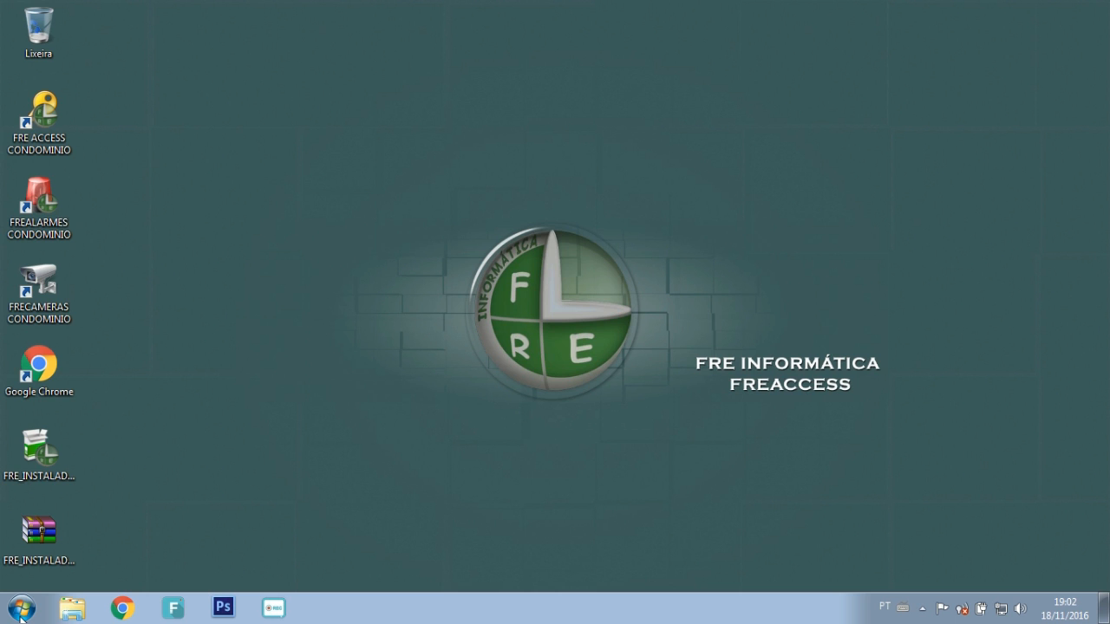
pyautogui.click(21, 614)
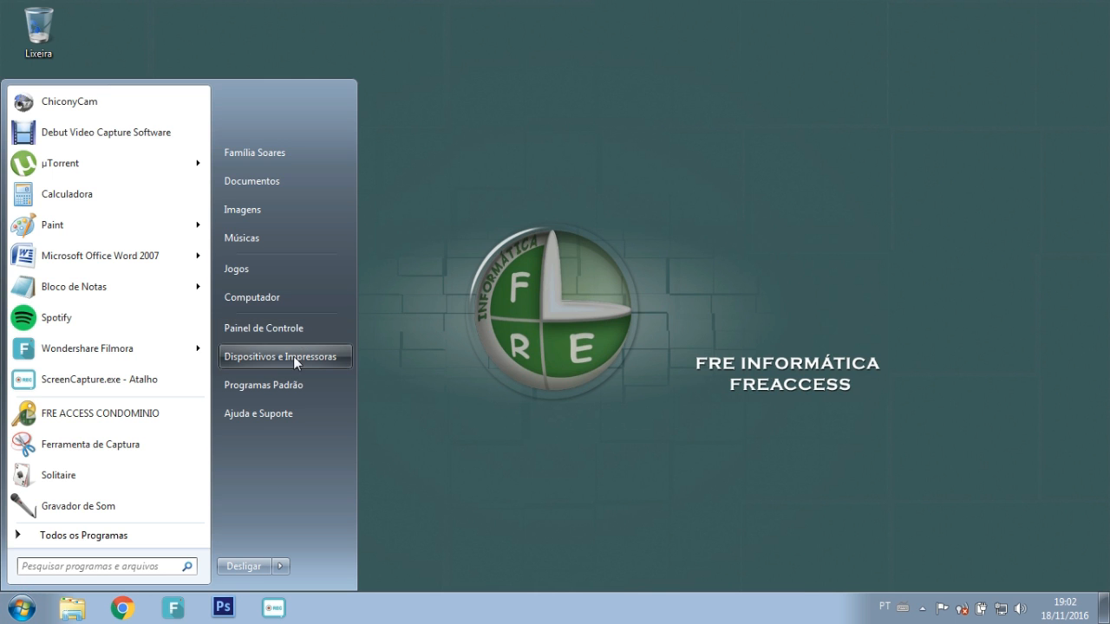
pyautogui.click(293, 357)
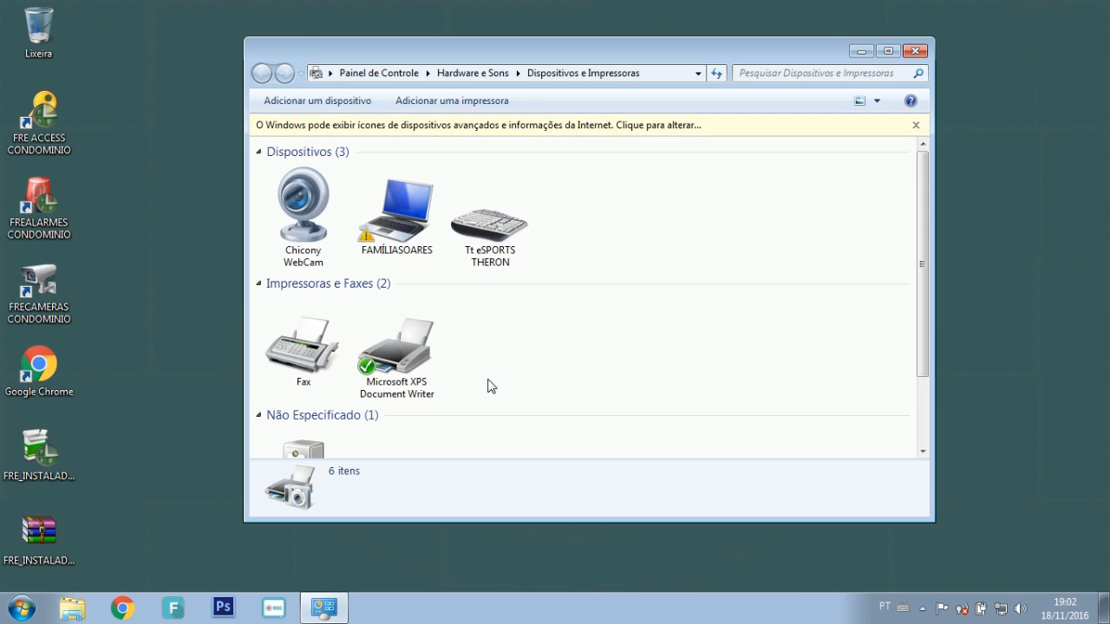
pyautogui.moveTo(928, 222); pyautogui.dragTo(926, 295)
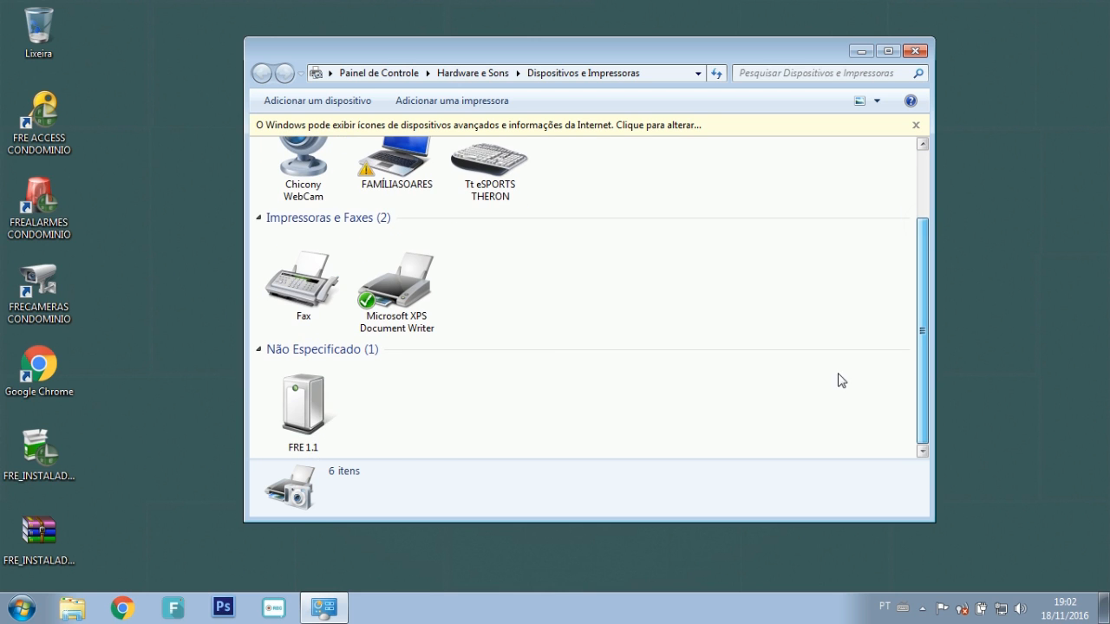
pyautogui.click(304, 406)
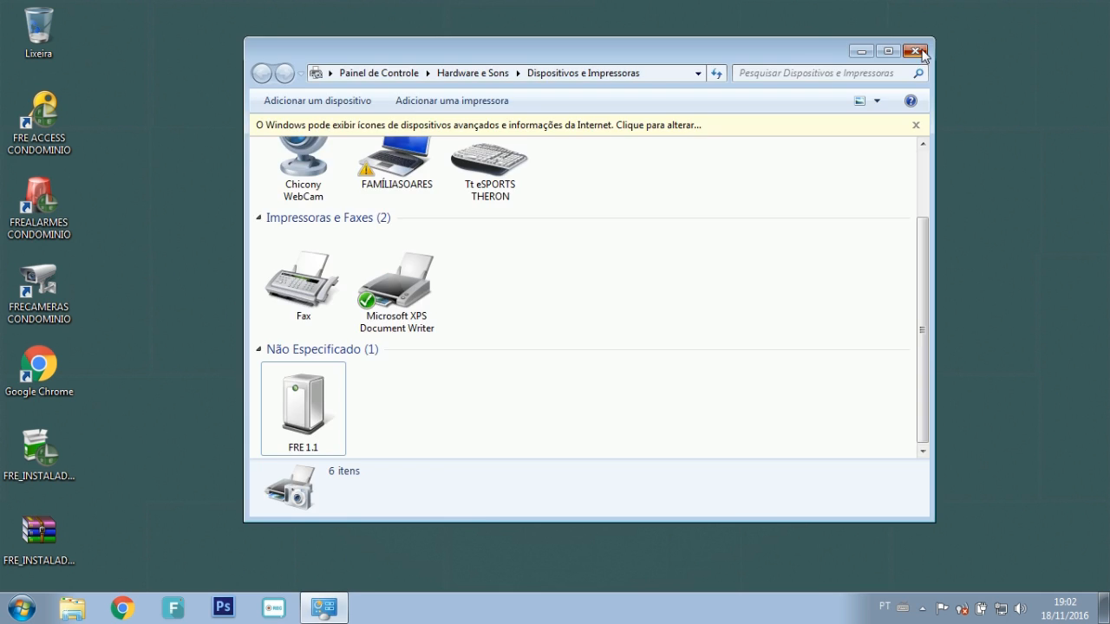
# Step: Close Dispositivos e Impressoras and relaunch FRE ACCESS Condomínio from its desktop icon
pyautogui.click(917, 42)
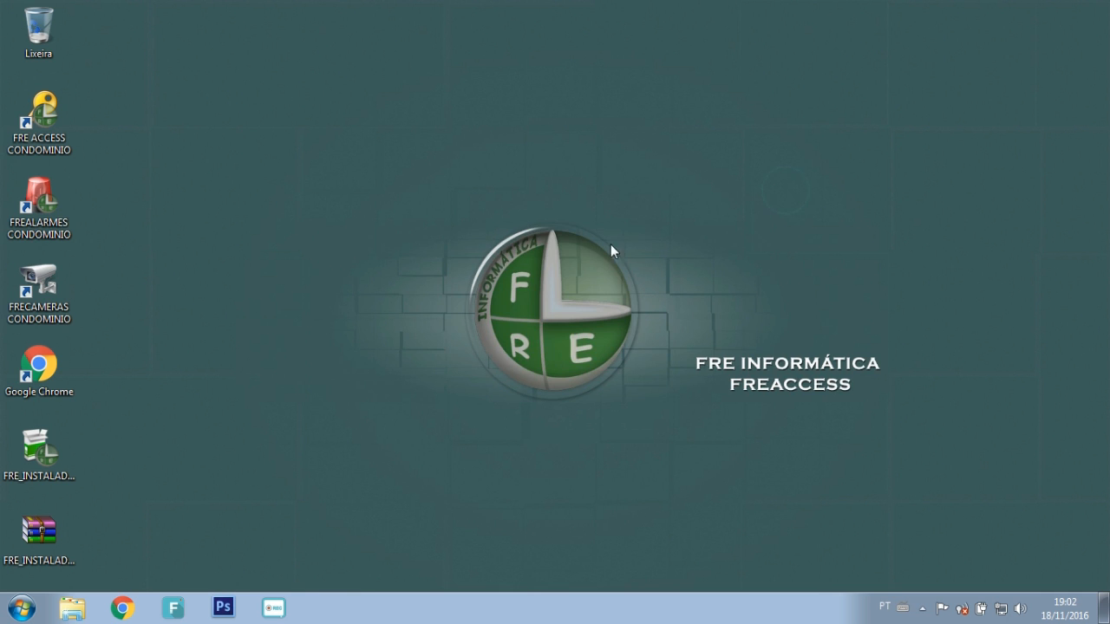
pyautogui.doubleClick(41, 124)
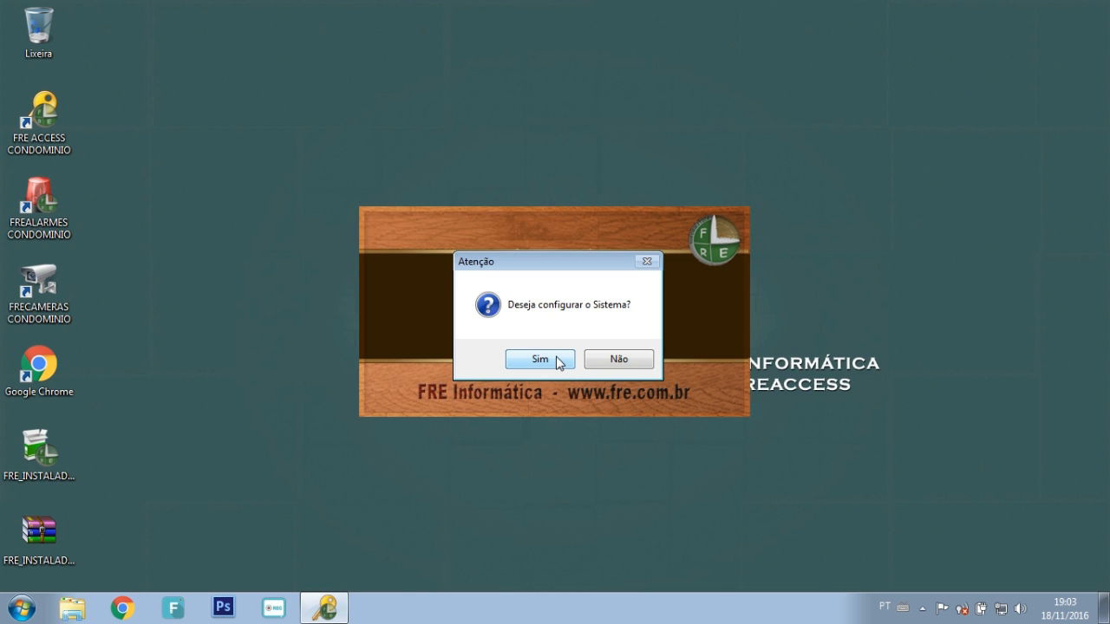
# Step: Agree to configure the system, check HardLock port 3269, view FREAlarmes, then return to HardLock
pyautogui.click(554, 361)
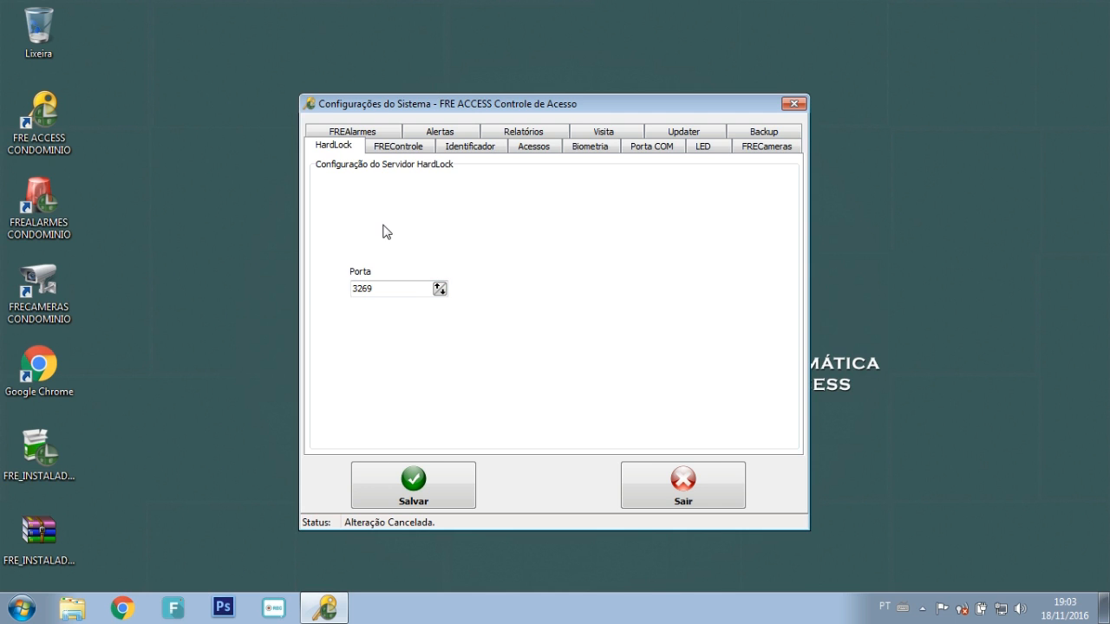
pyautogui.doubleClick(391, 288)
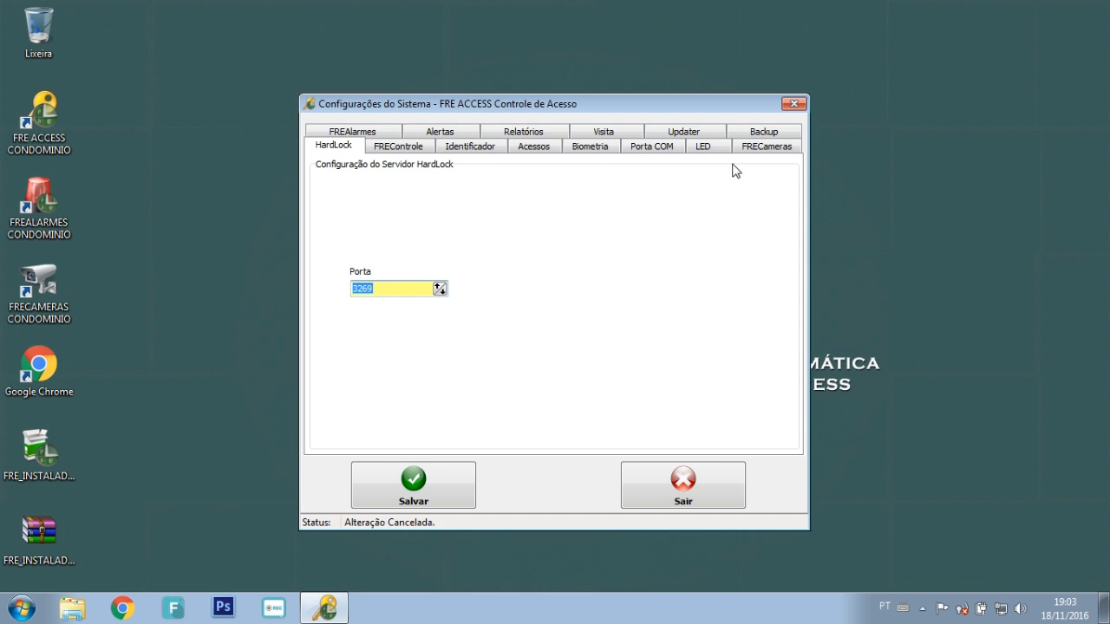
pyautogui.click(392, 130)
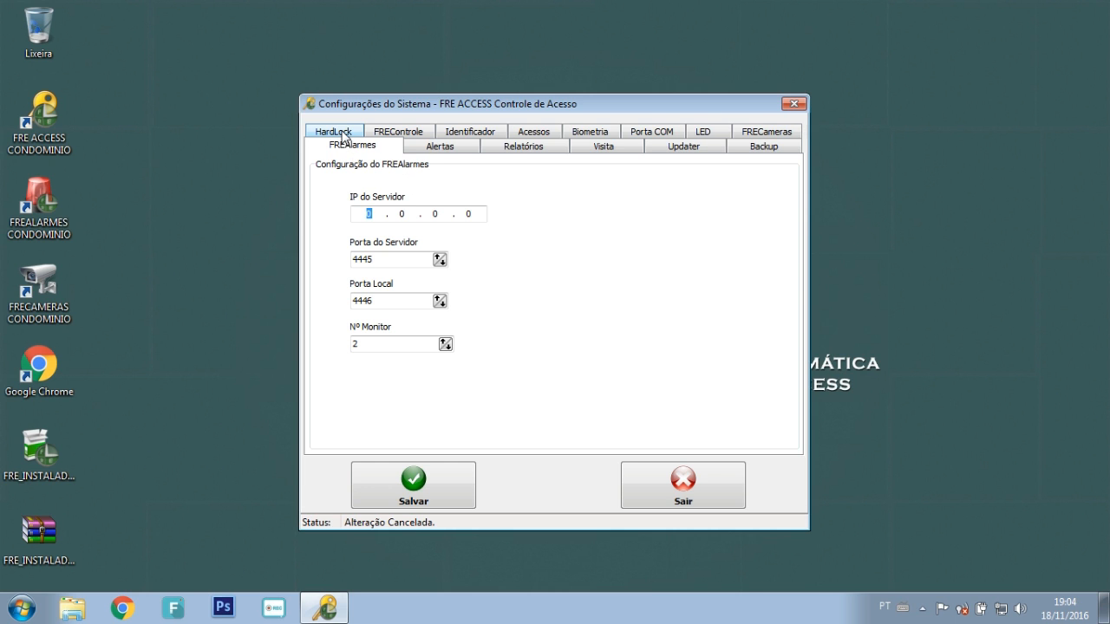
pyautogui.click(338, 133)
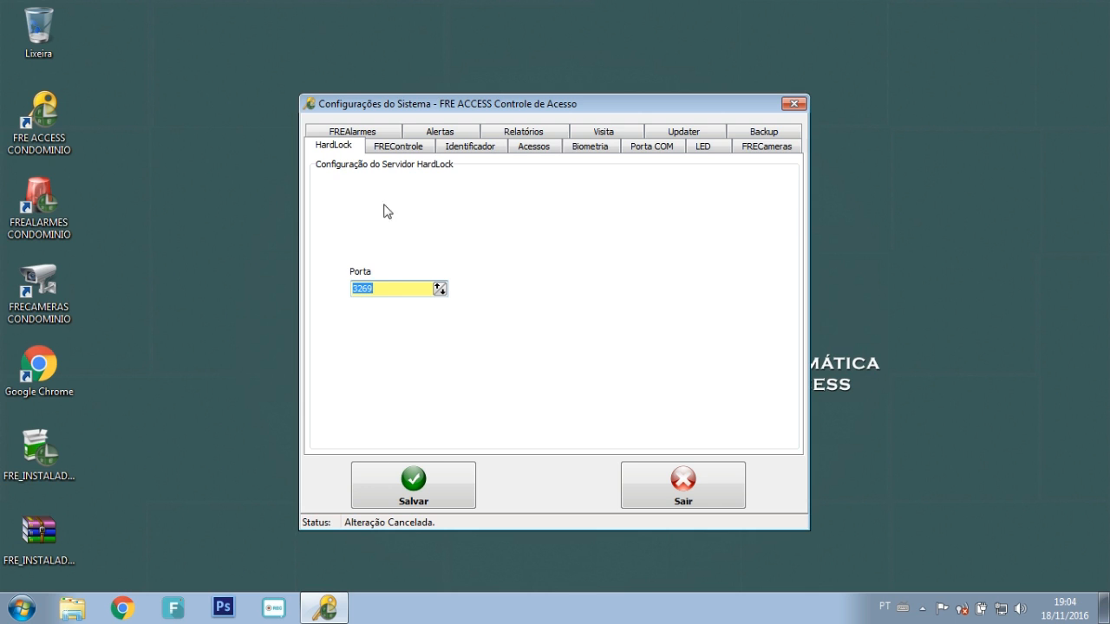
pyautogui.click(386, 343)
pyautogui.click(398, 146)
pyautogui.click(378, 200)
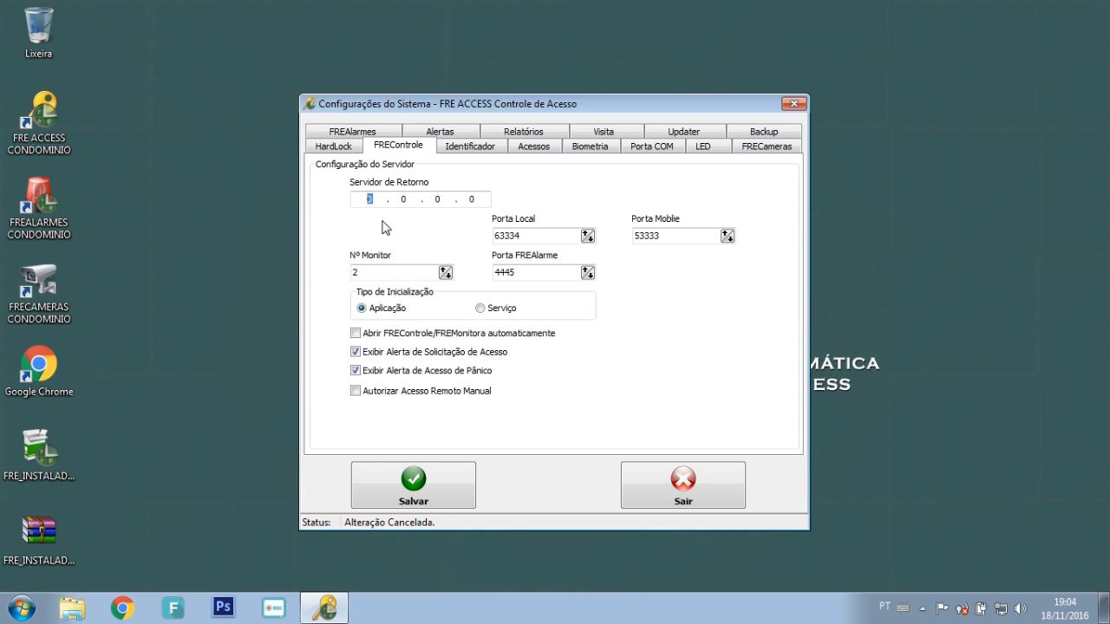
pyautogui.write('192.168.1.254')
pyautogui.doubleClick(533, 235)
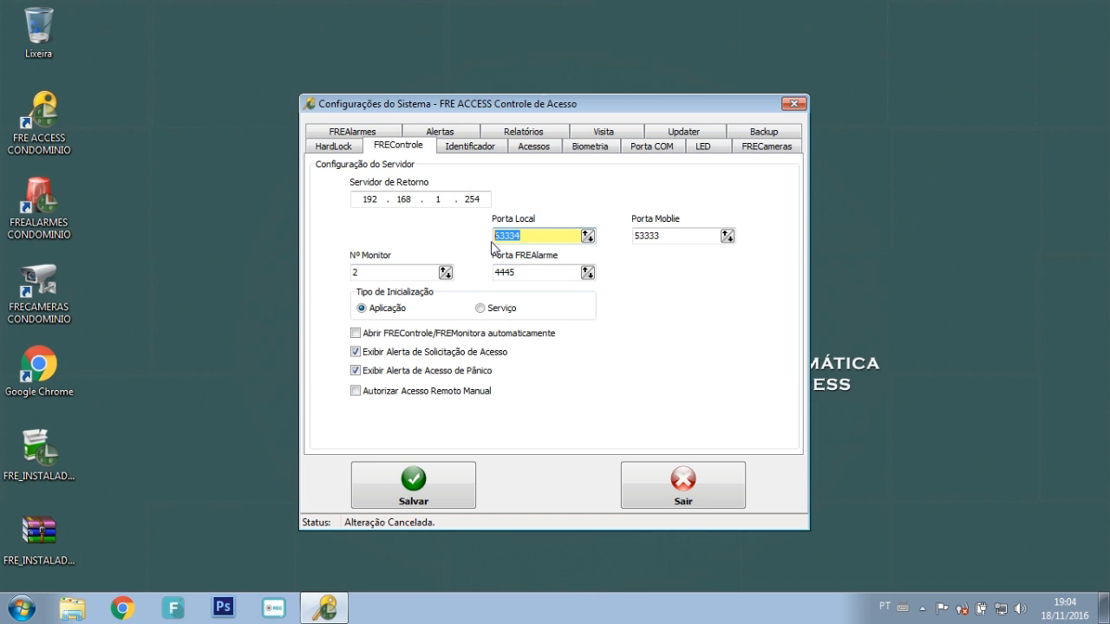
pyautogui.click(532, 236)
pyautogui.doubleClick(533, 235)
pyautogui.click(619, 251)
pyautogui.click(623, 207)
pyautogui.doubleClick(673, 236)
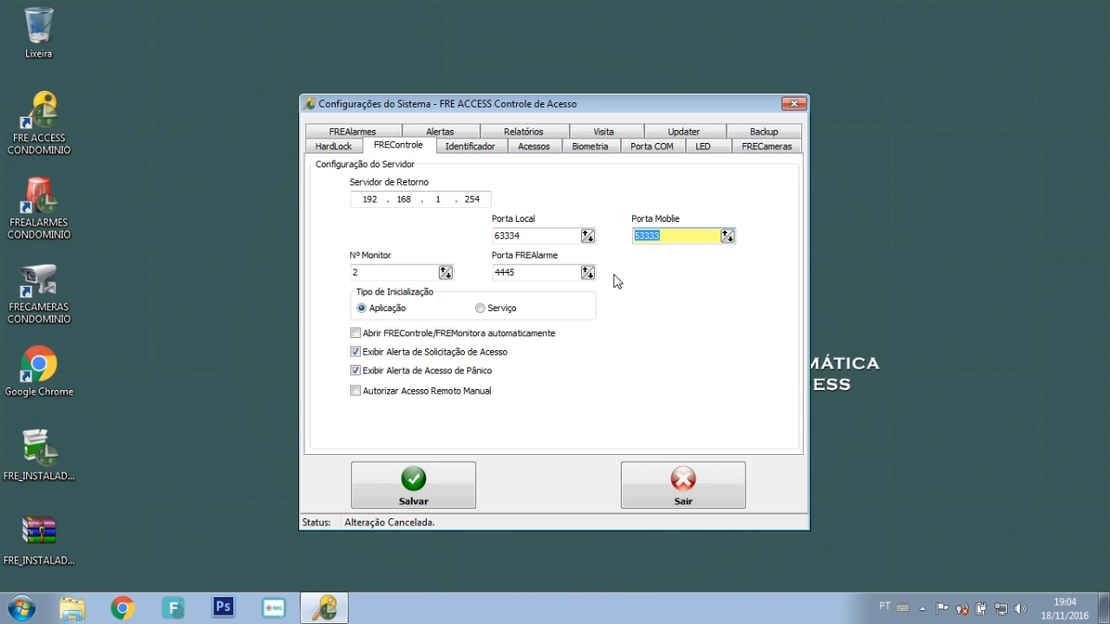
pyautogui.doubleClick(545, 272)
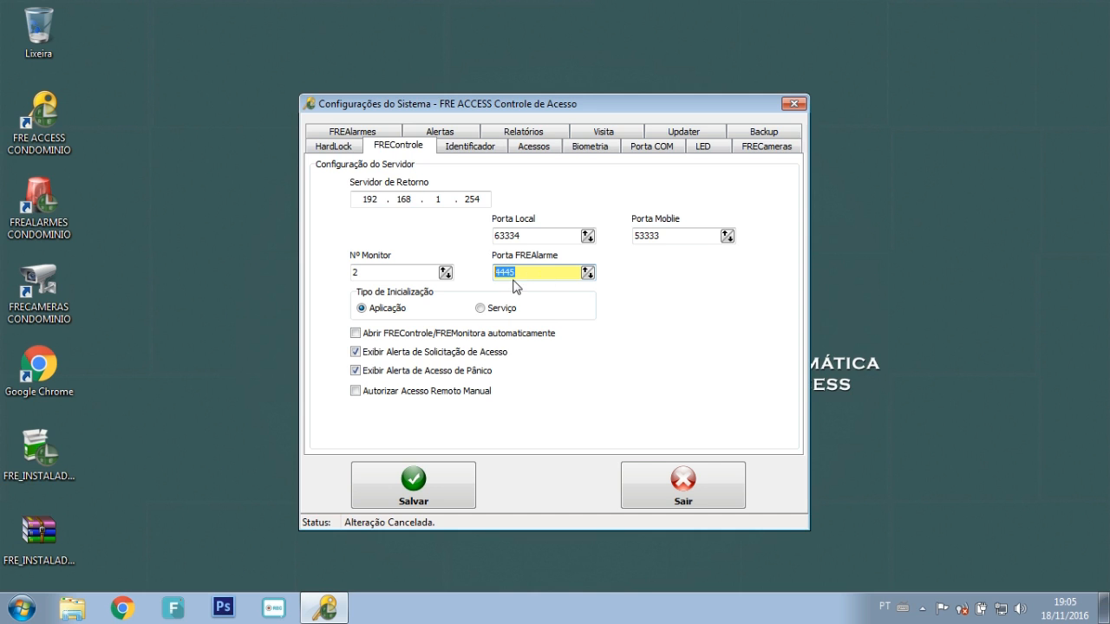
pyautogui.click(383, 275)
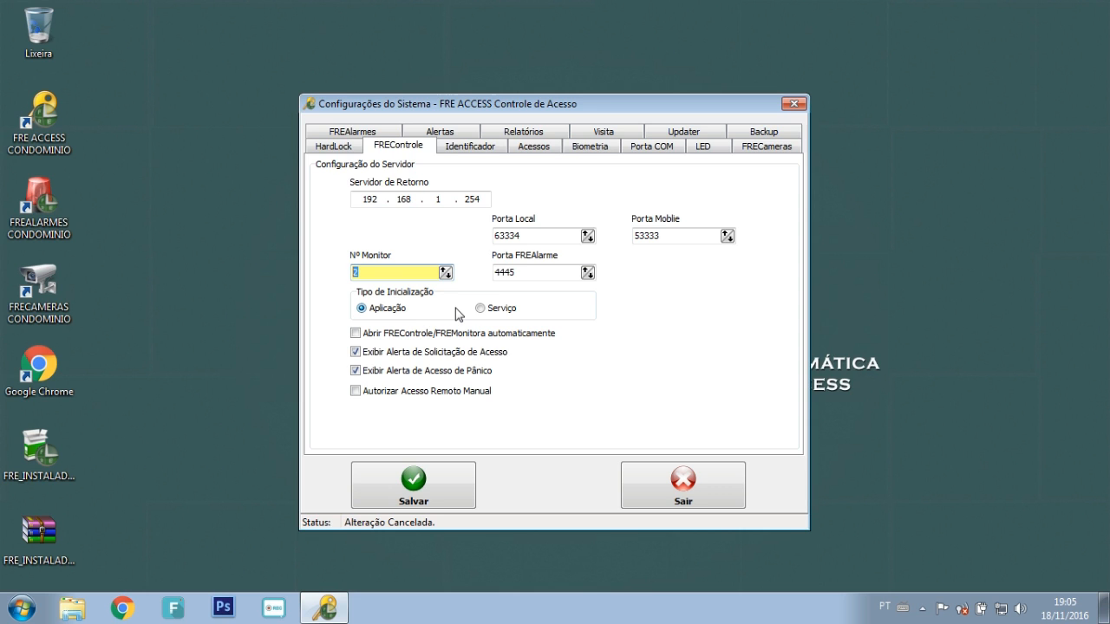
pyautogui.click(385, 272)
pyautogui.click(487, 310)
pyautogui.click(382, 310)
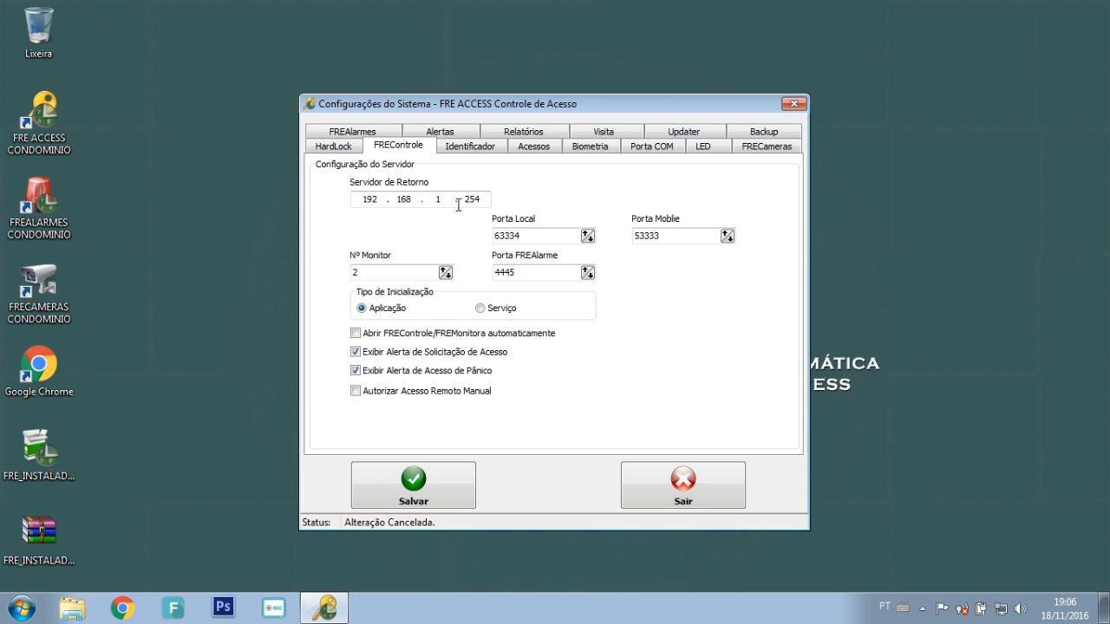
# Step: On the Identificador page, try 8 for minimum digits and 3 for start removal, then reset start removal to 0
pyautogui.click(468, 147)
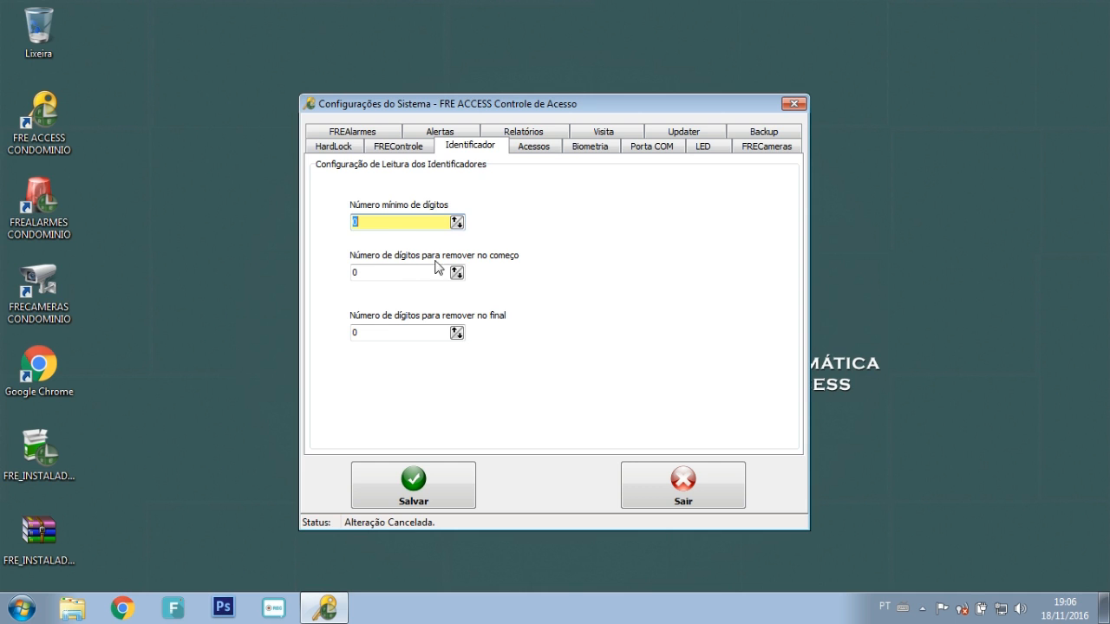
pyautogui.click(395, 236)
pyautogui.write('8')
pyautogui.click(361, 272)
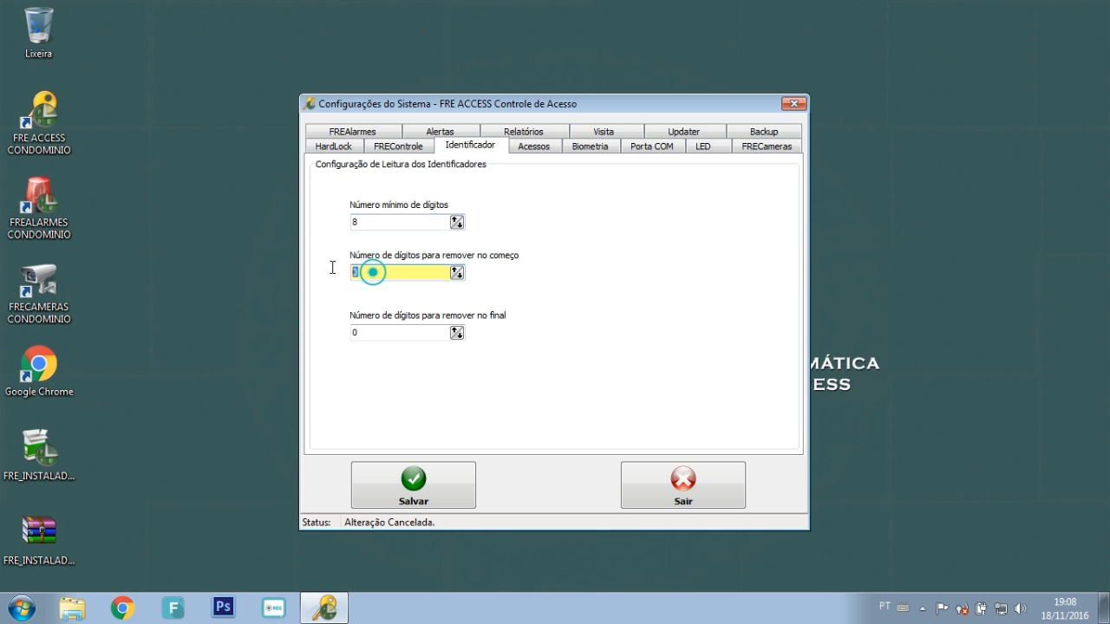
pyautogui.write('3')
pyautogui.press('BackSpace')
pyautogui.write('0')
# Step: Briefly try 1 for end removal, then reset the minimum and end-removal digit counts to 0
pyautogui.click(367, 331)
pyautogui.press('BackSpace')
pyautogui.write('1')
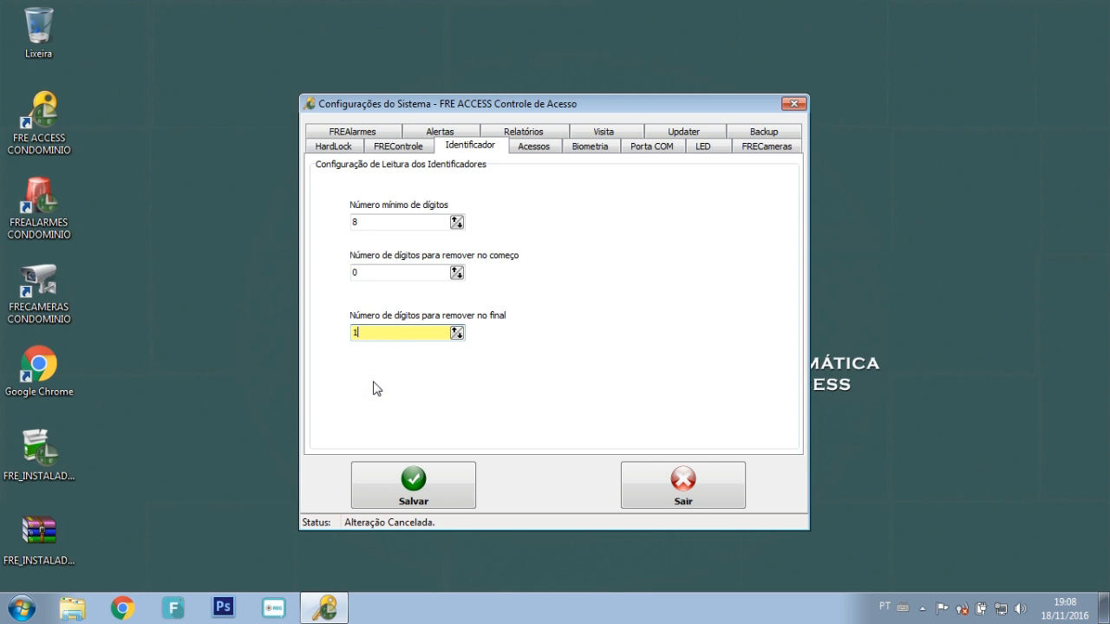
pyautogui.press('Tab')
pyautogui.write('0')
pyautogui.click(364, 332)
pyautogui.write('0')
# Step: Show the Acessos page with its denied-access, panic and LED message options
pyautogui.click(538, 149)
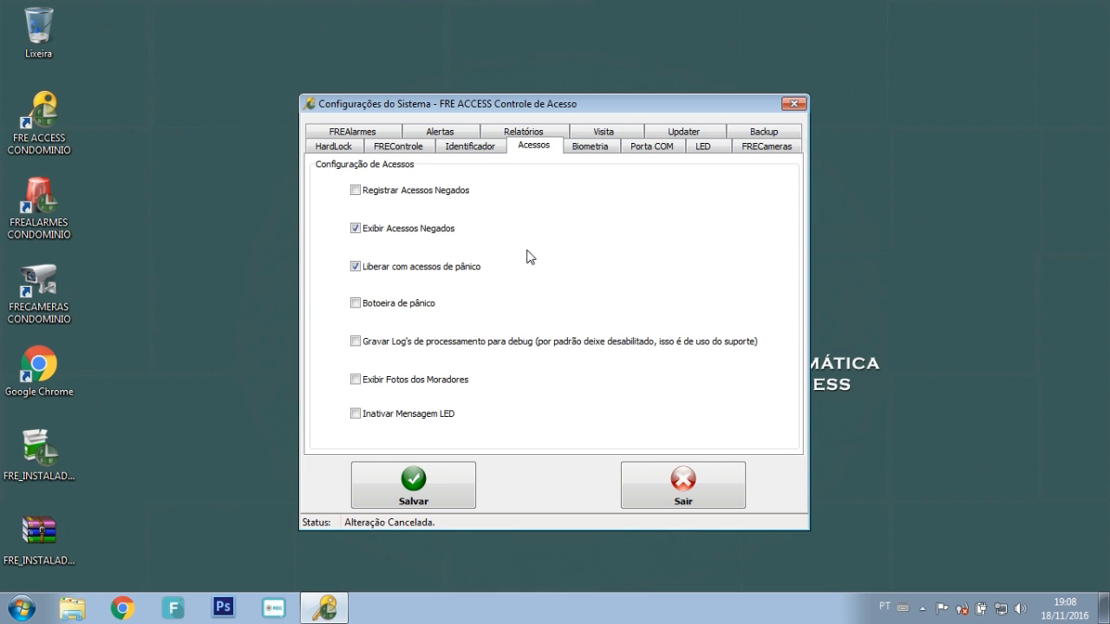
pyautogui.click(480, 151)
pyautogui.click(534, 146)
# Step: Pass through the Biometria page on to the Alertas settings
pyautogui.click(597, 142)
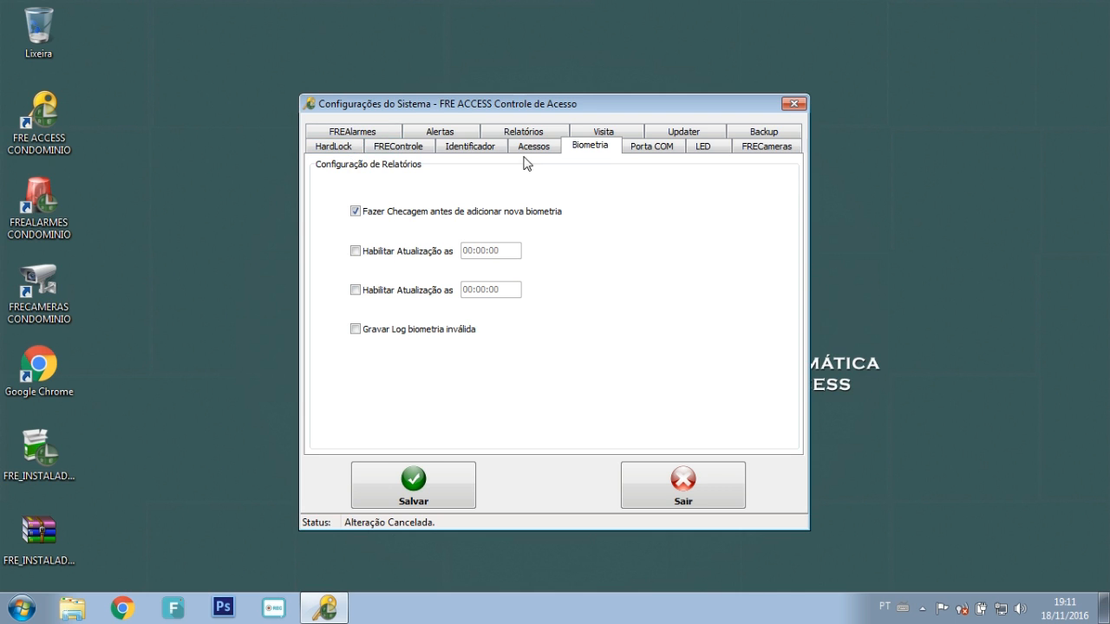
pyautogui.click(447, 136)
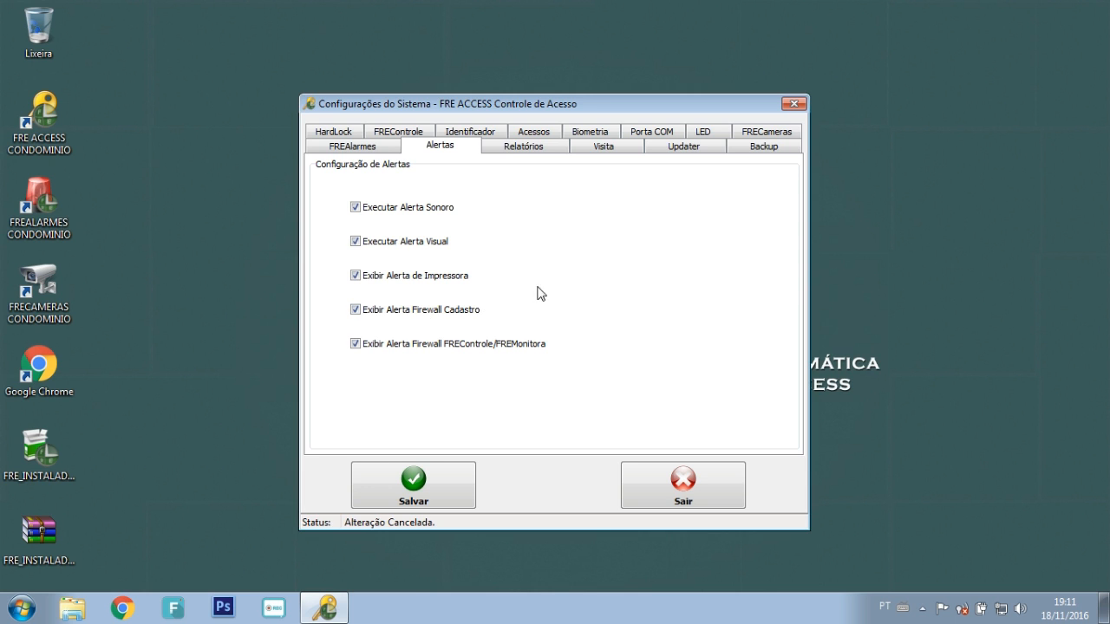
# Step: Look over the Relatórios and Visita pages, ending on the Updater settings
pyautogui.click(523, 149)
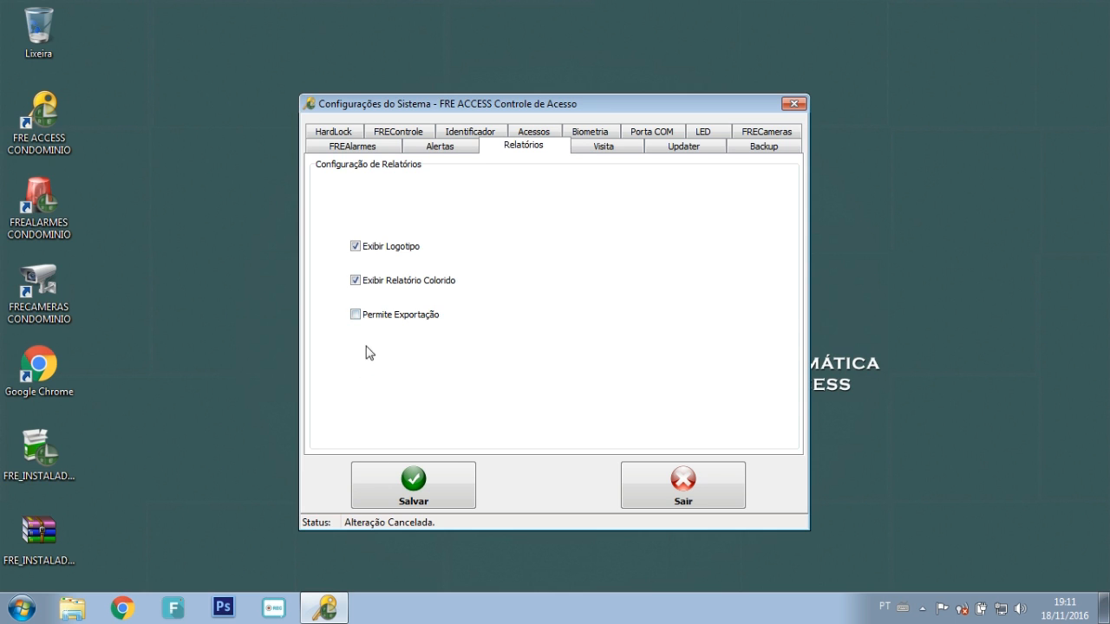
pyautogui.click(602, 153)
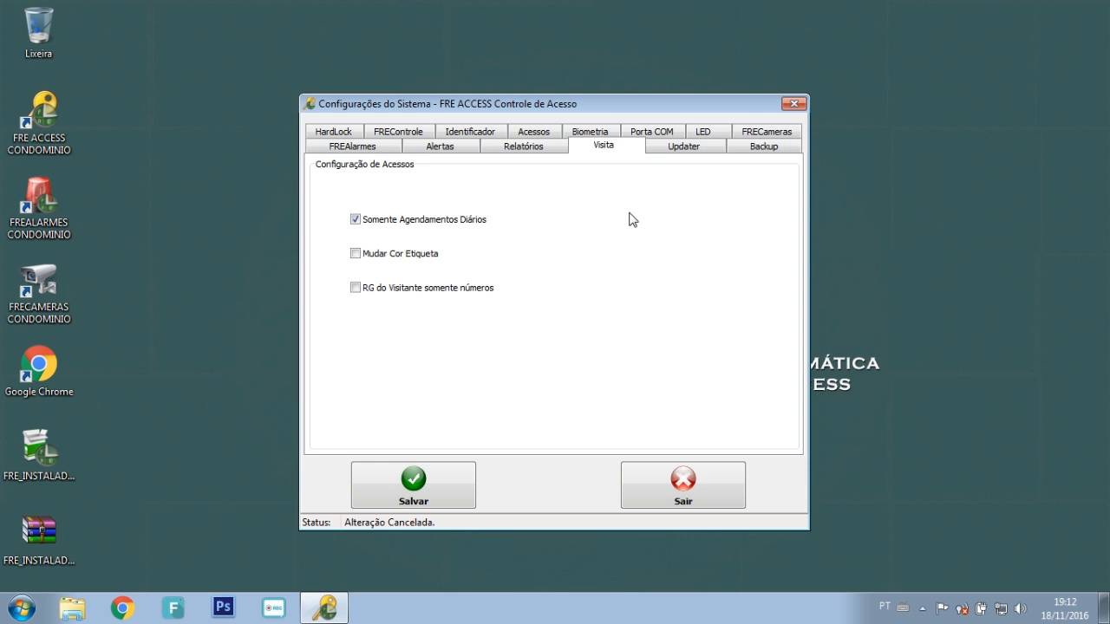
pyautogui.click(695, 147)
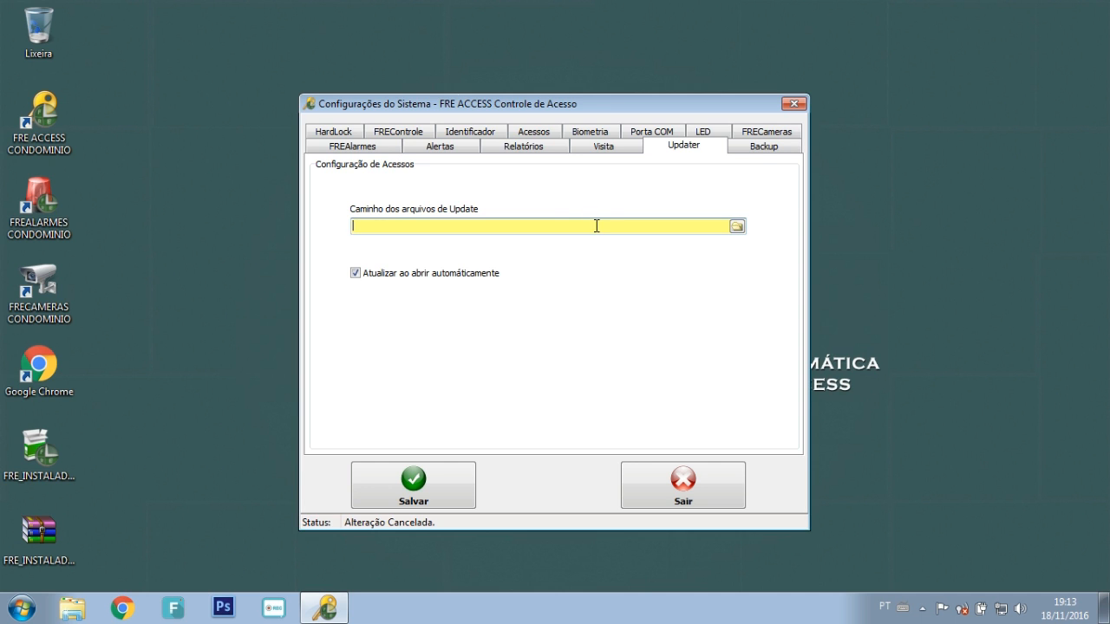
# Step: Switch to the Backup page of Configurações do Sistema
pyautogui.click(760, 149)
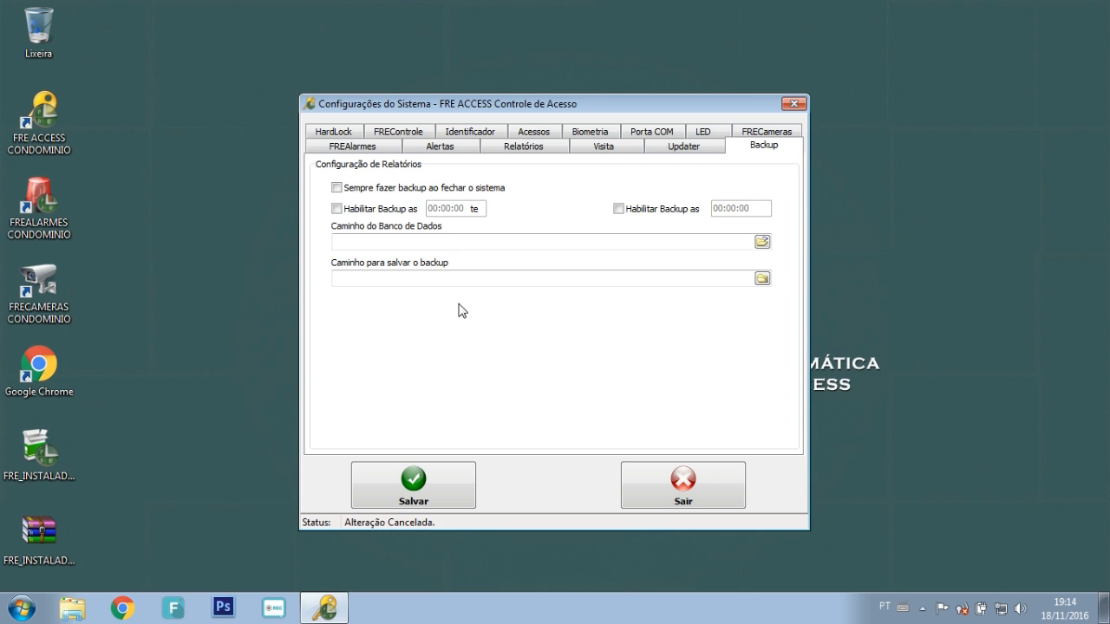
# Step: Enable Habilitar Backup at 03:00:00 and browse for the database file
pyautogui.click(465, 245)
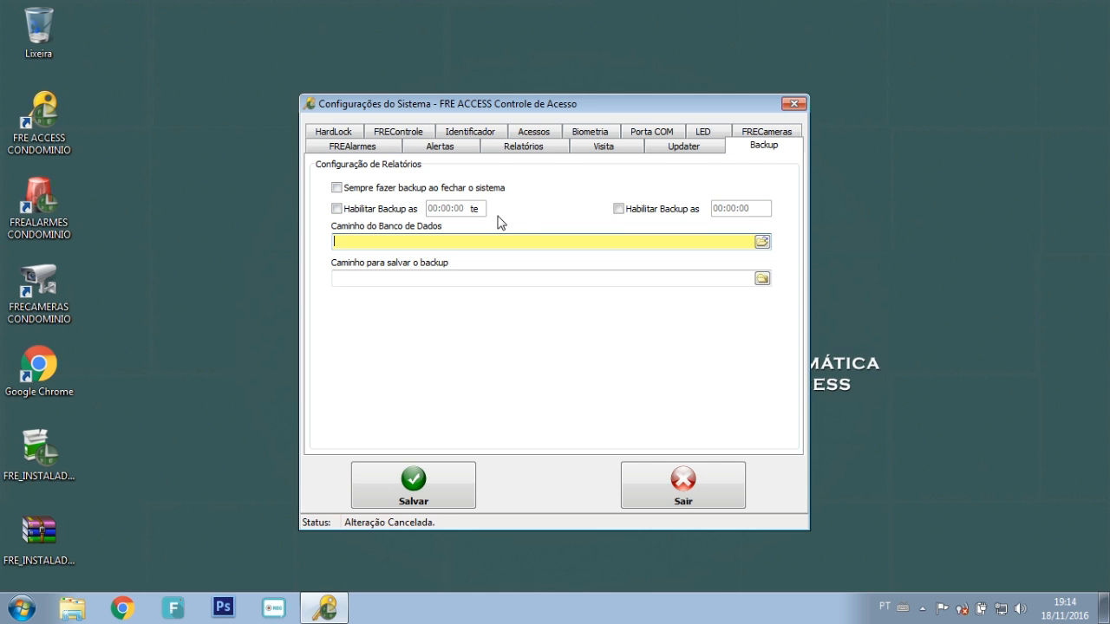
pyautogui.click(337, 209)
pyautogui.click(434, 208)
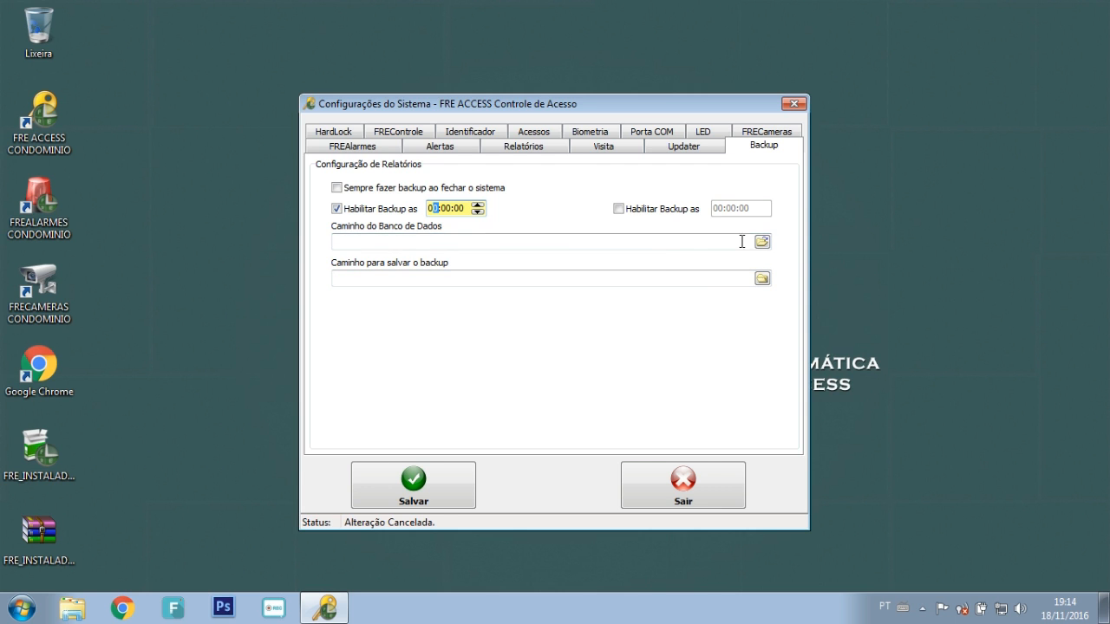
pyautogui.write('3')
pyautogui.click(761, 243)
pyautogui.click(761, 243)
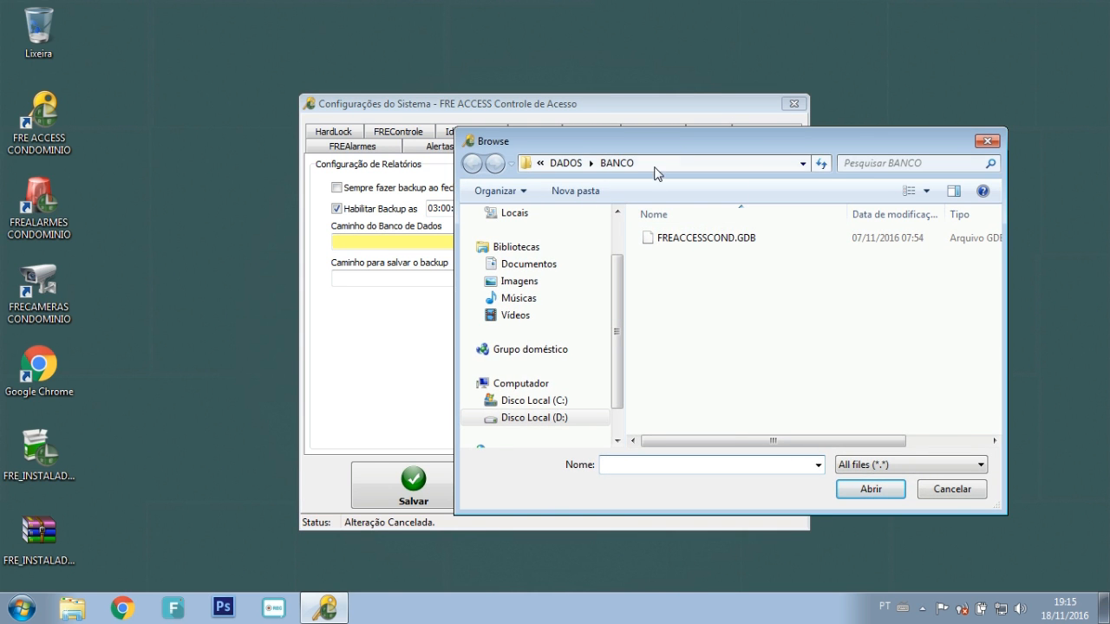
# Step: Set the database path to the FREACCESSCOND.GDB file
pyautogui.click(659, 166)
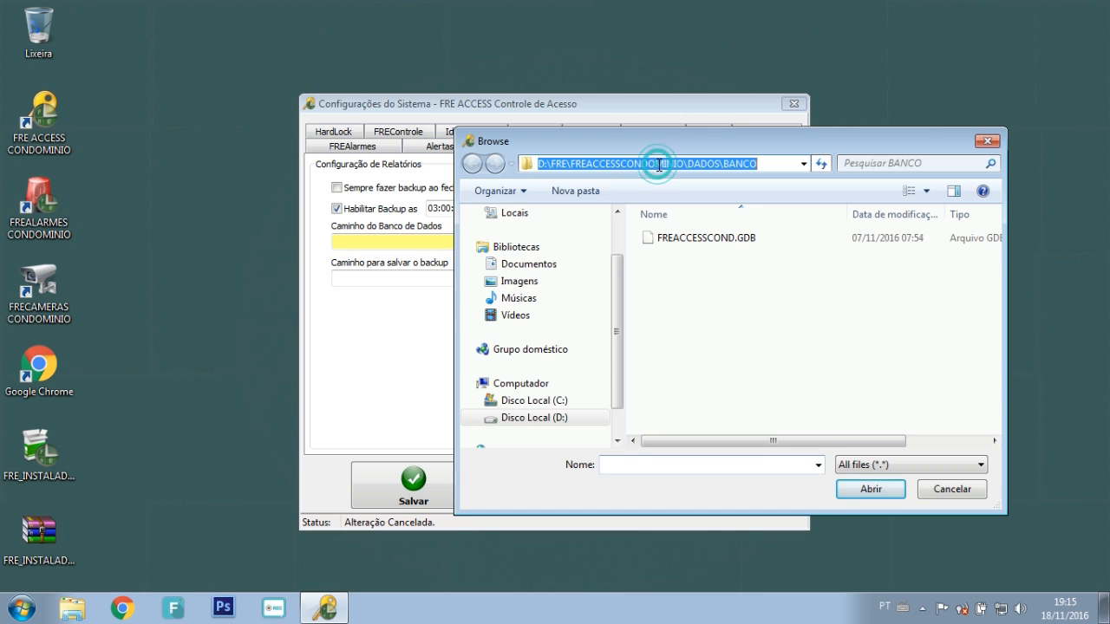
pyautogui.click(557, 165)
pyautogui.click(598, 164)
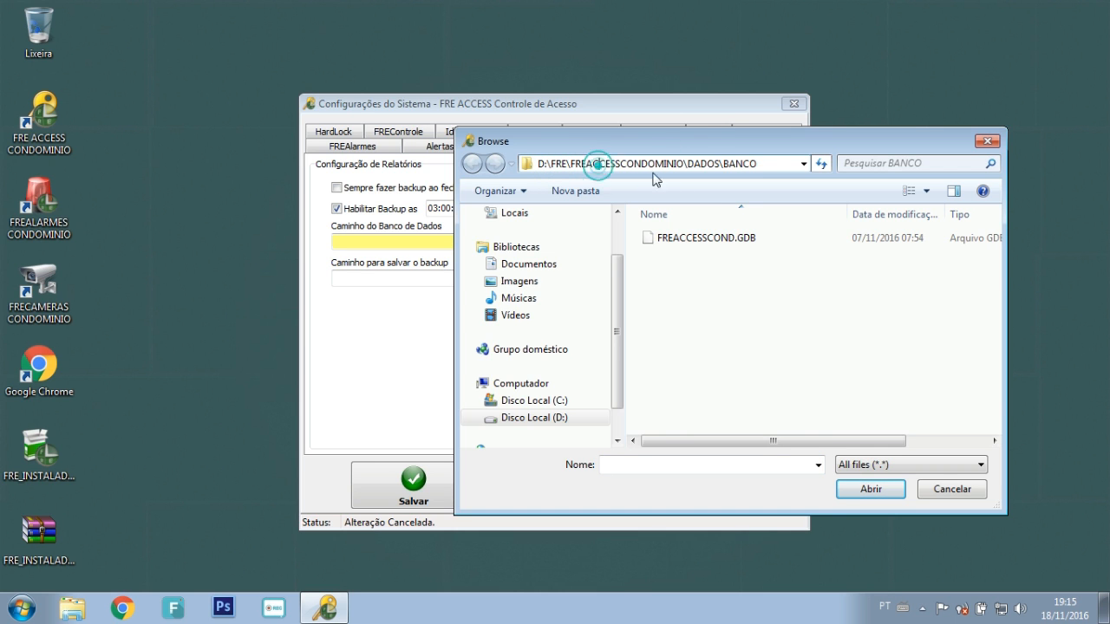
pyautogui.click(697, 163)
pyautogui.click(738, 164)
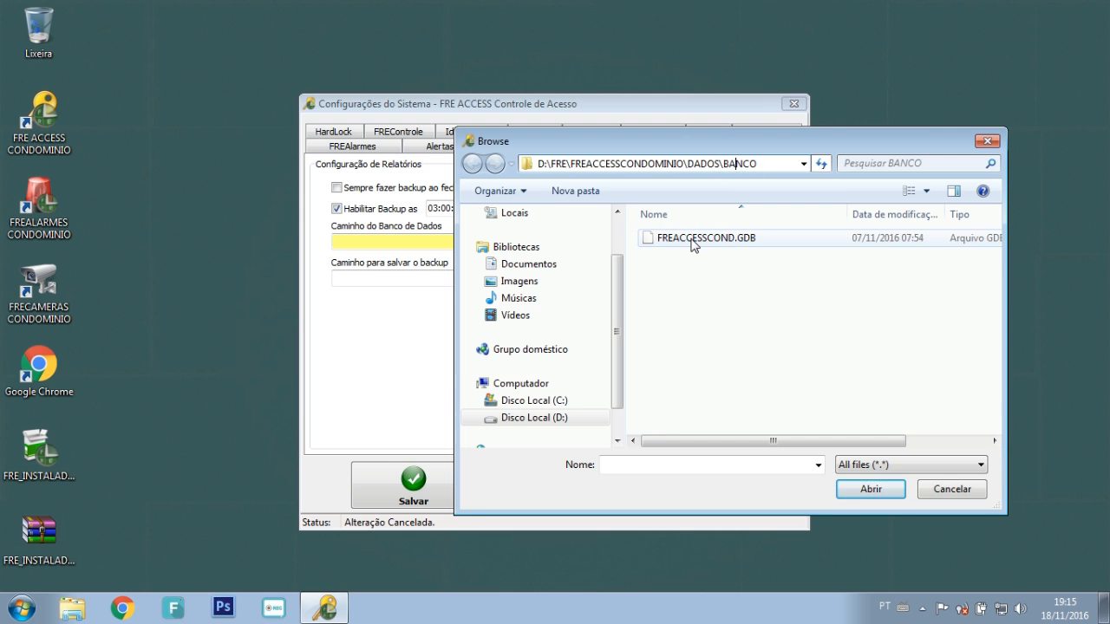
pyautogui.doubleClick(691, 243)
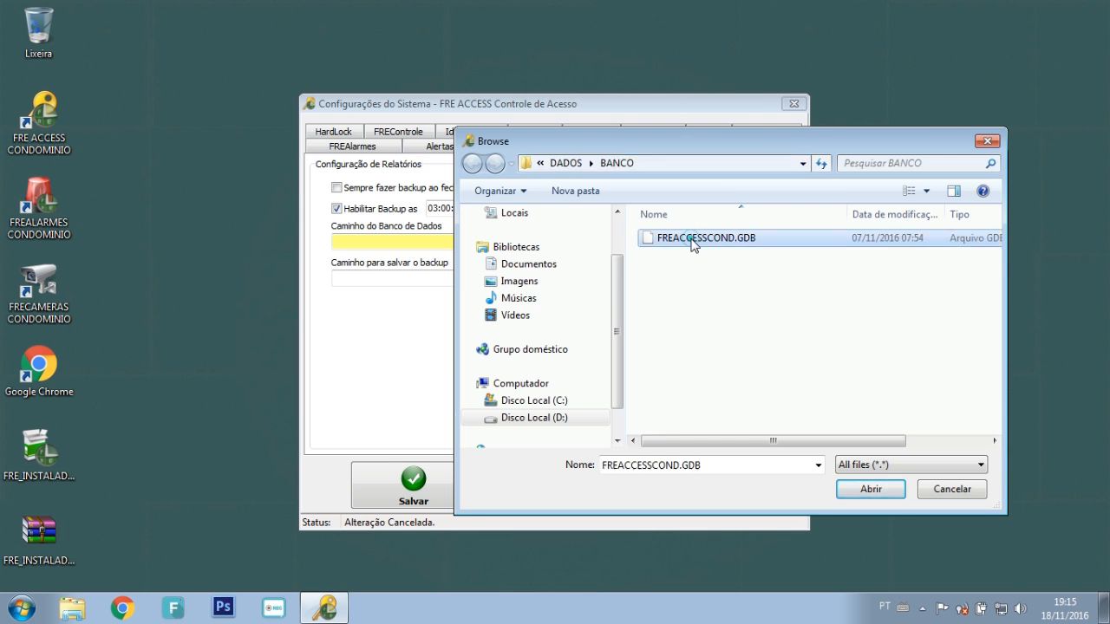
# Step: Set the backup destination folder to D:\FRE\BKP_AUTOMATICO
pyautogui.click(488, 285)
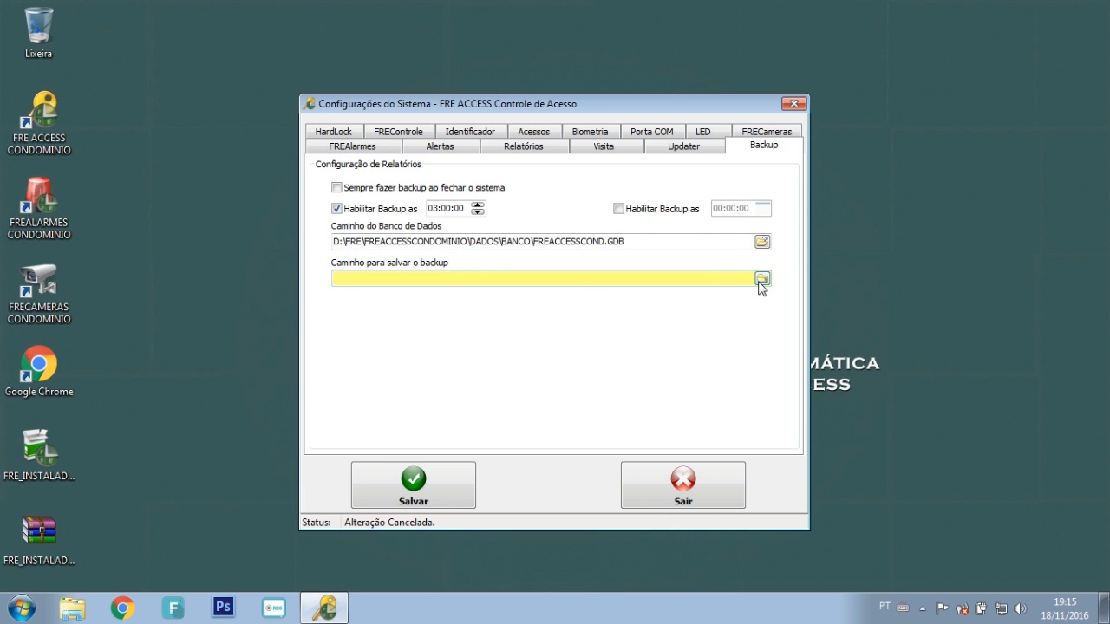
pyautogui.click(762, 278)
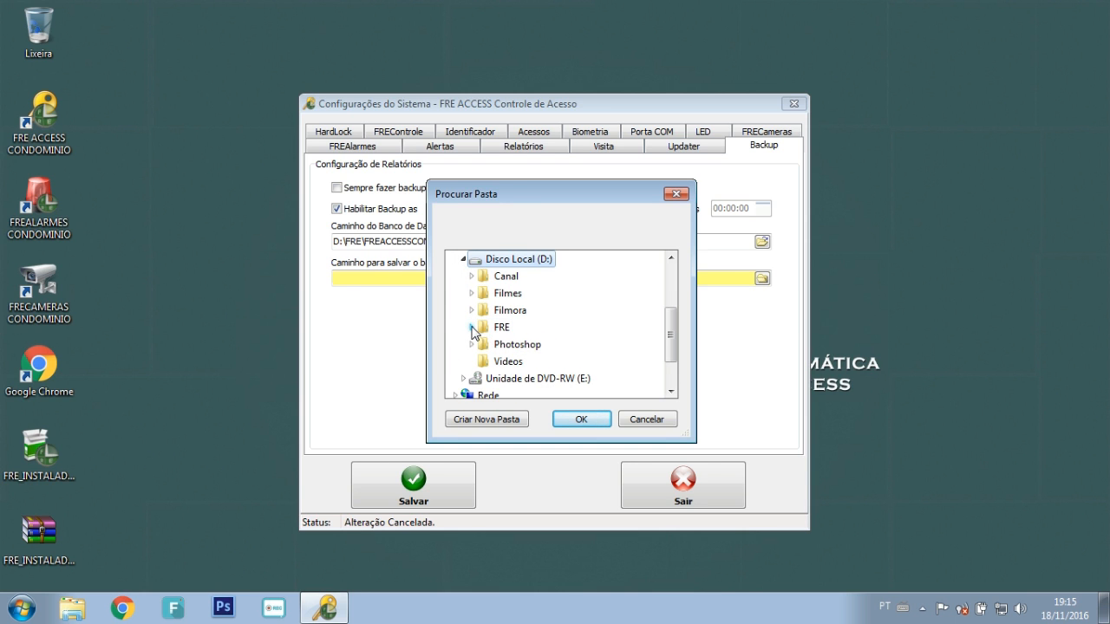
pyautogui.click(471, 327)
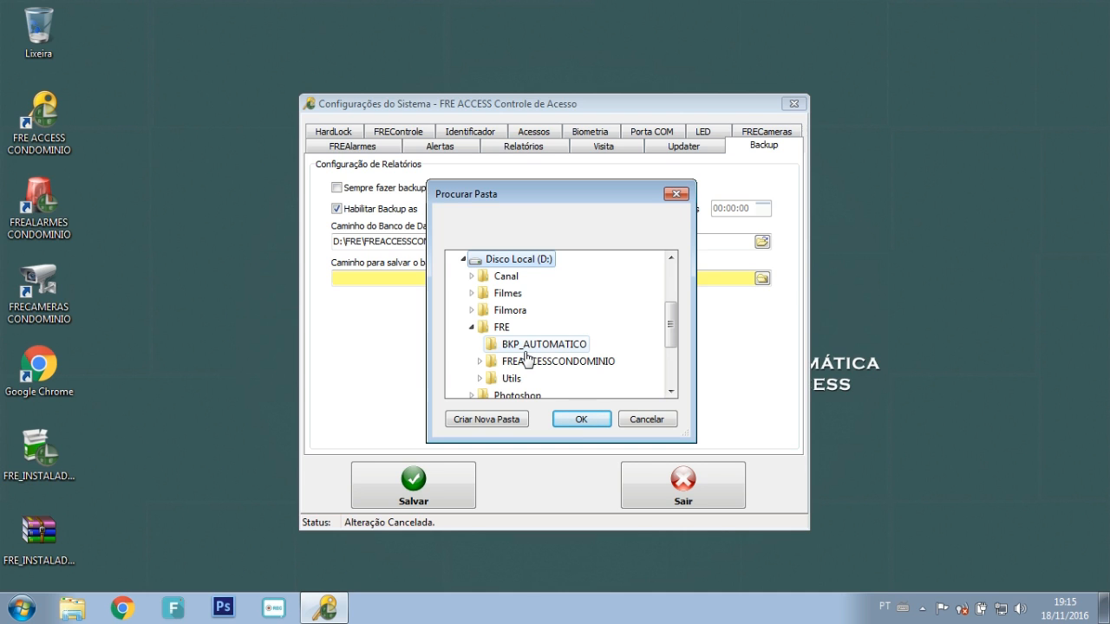
pyautogui.click(526, 348)
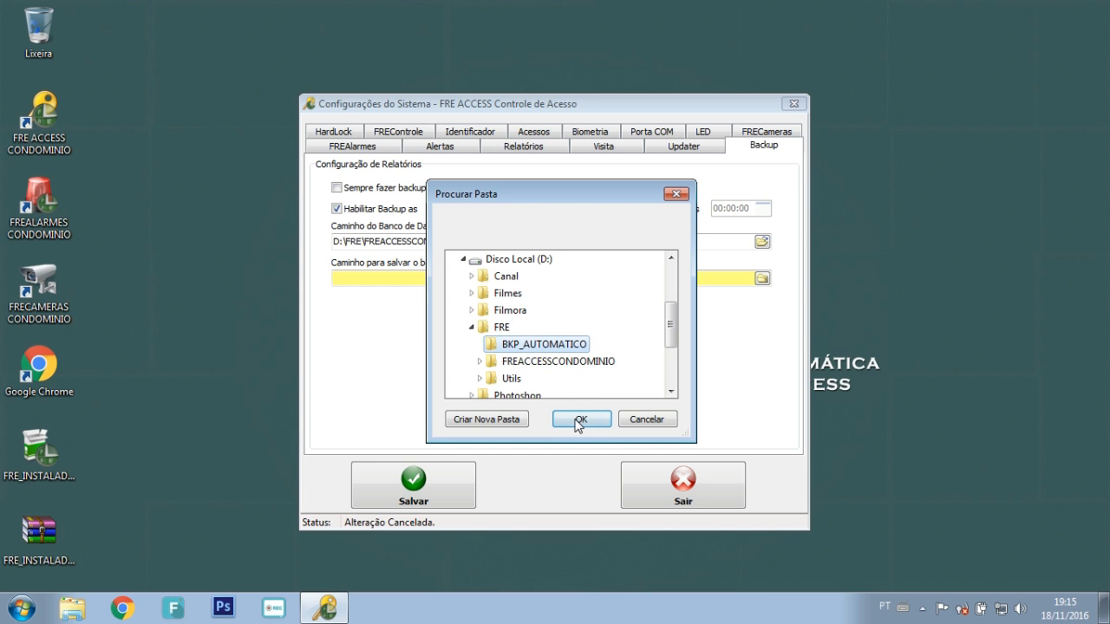
pyautogui.click(579, 419)
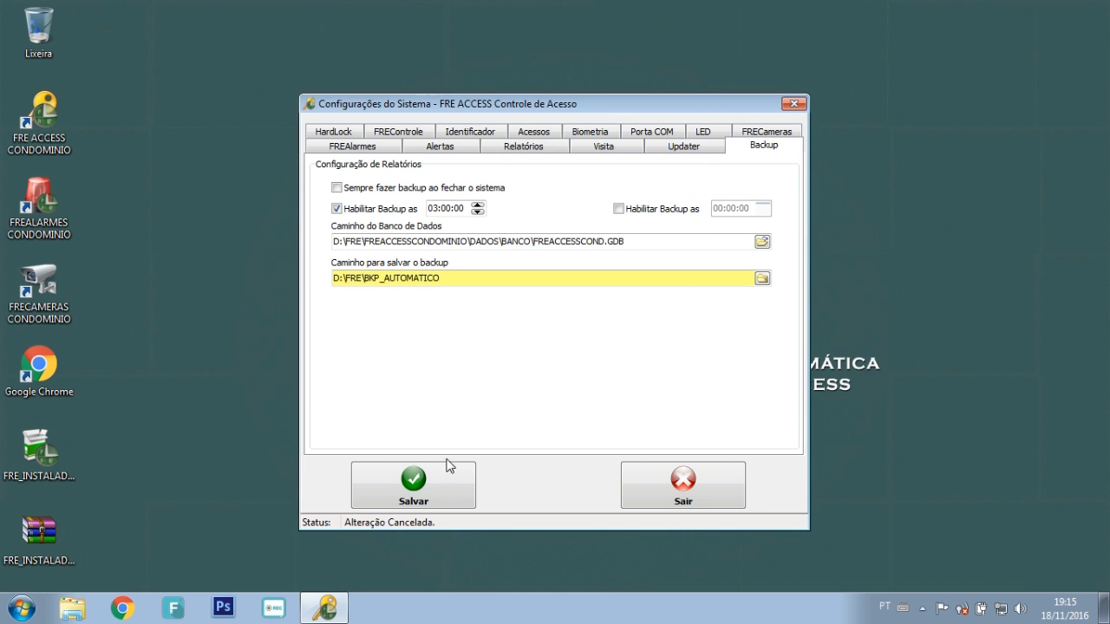
# Step: Save the backup settings and review HardLock (port 3269) and FREControle (local port 63334)
pyautogui.click(424, 490)
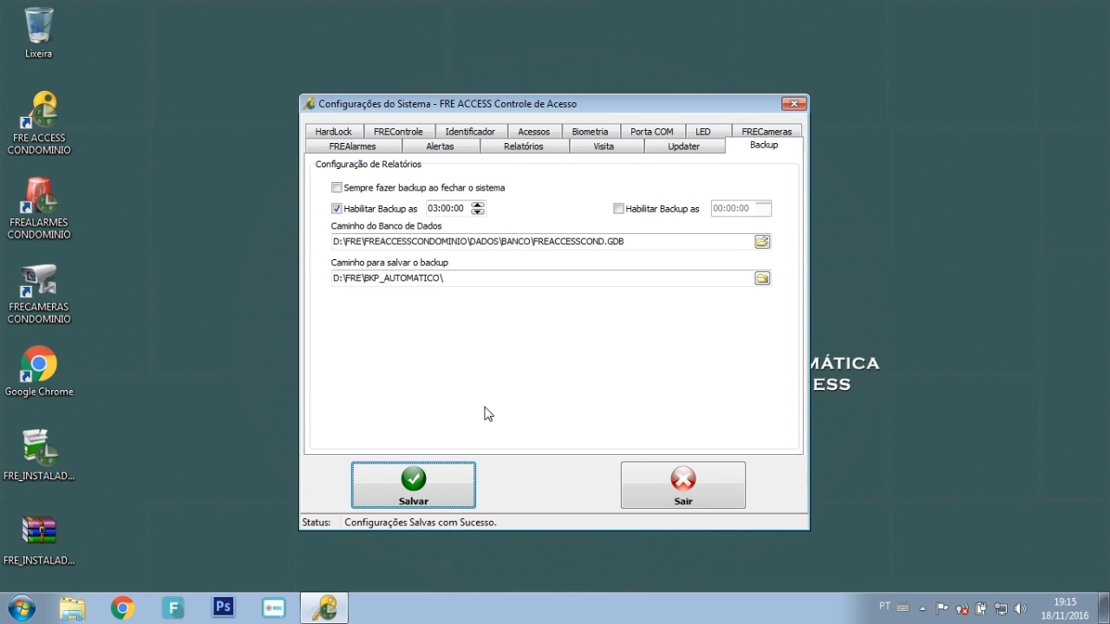
pyautogui.click(334, 132)
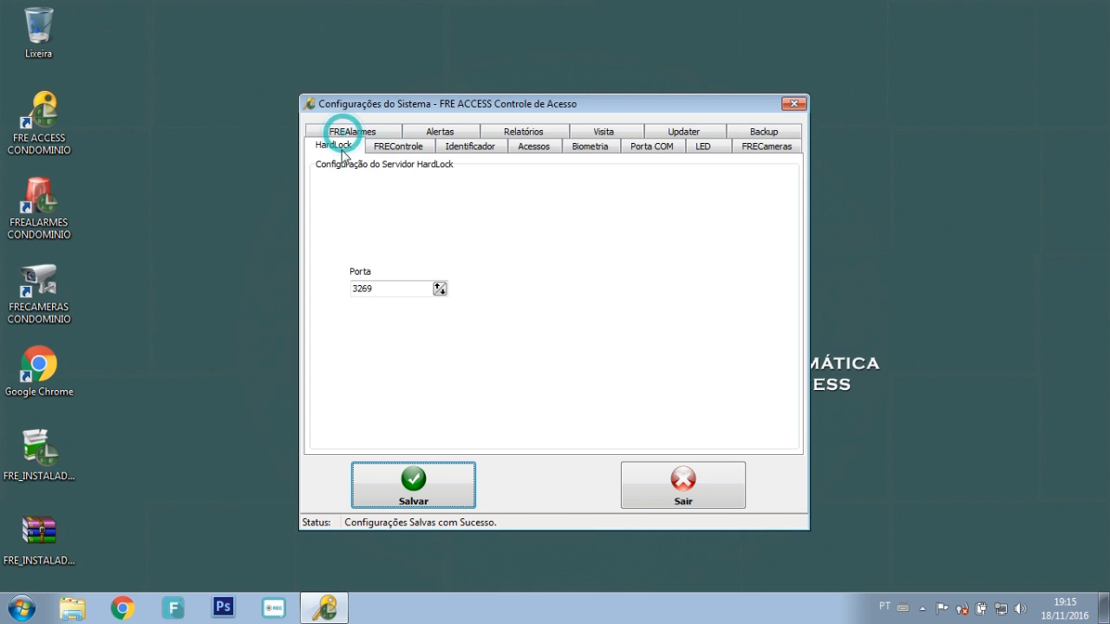
pyautogui.click(390, 287)
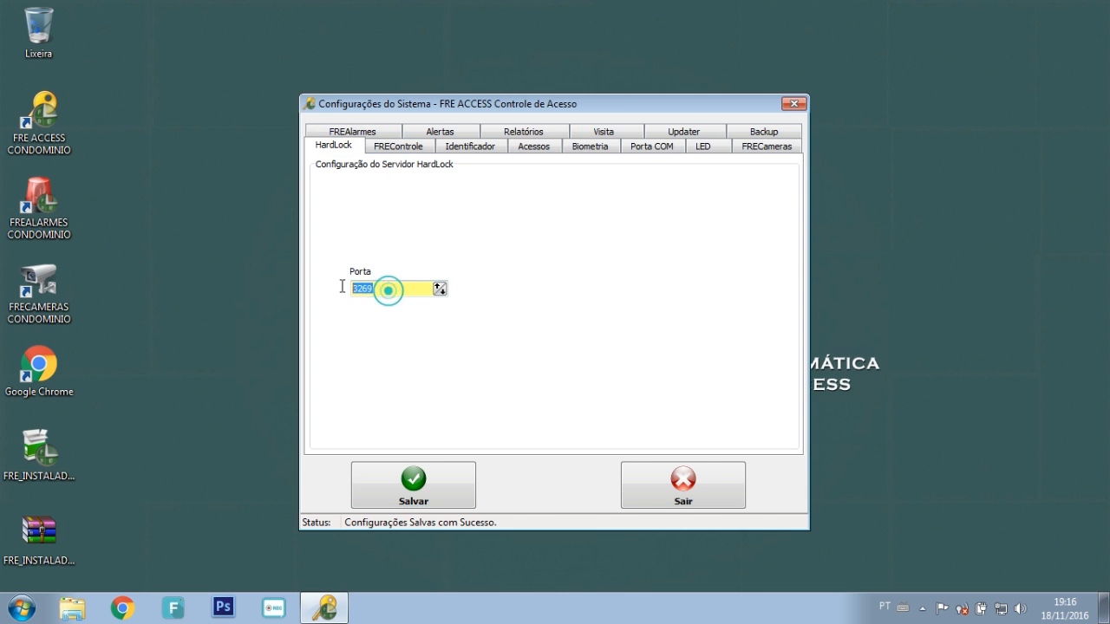
pyautogui.click(401, 146)
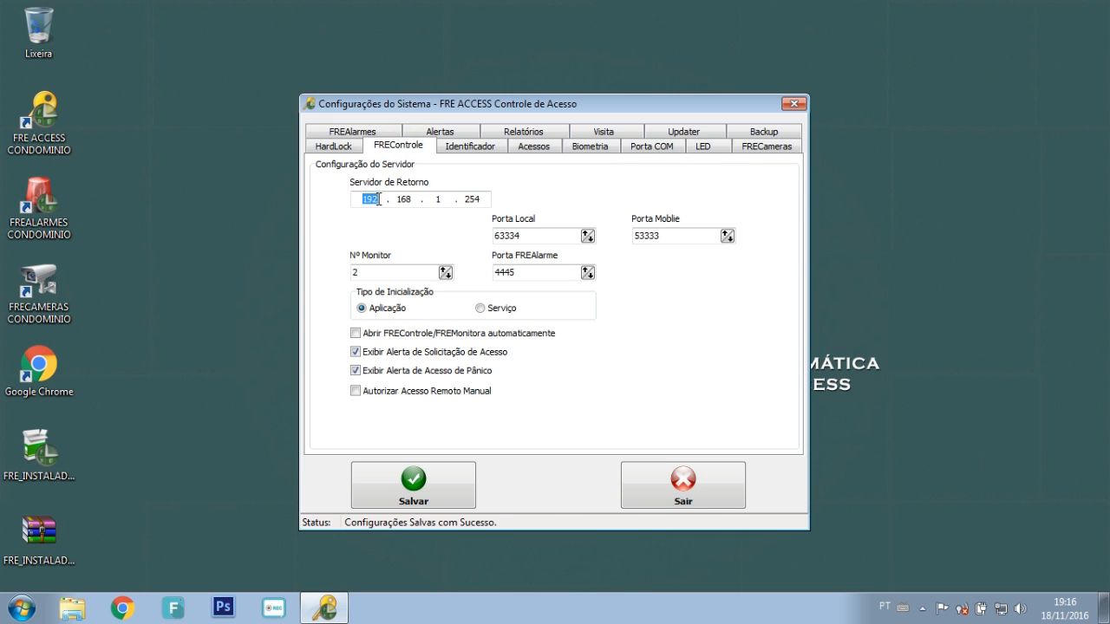
pyautogui.click(529, 236)
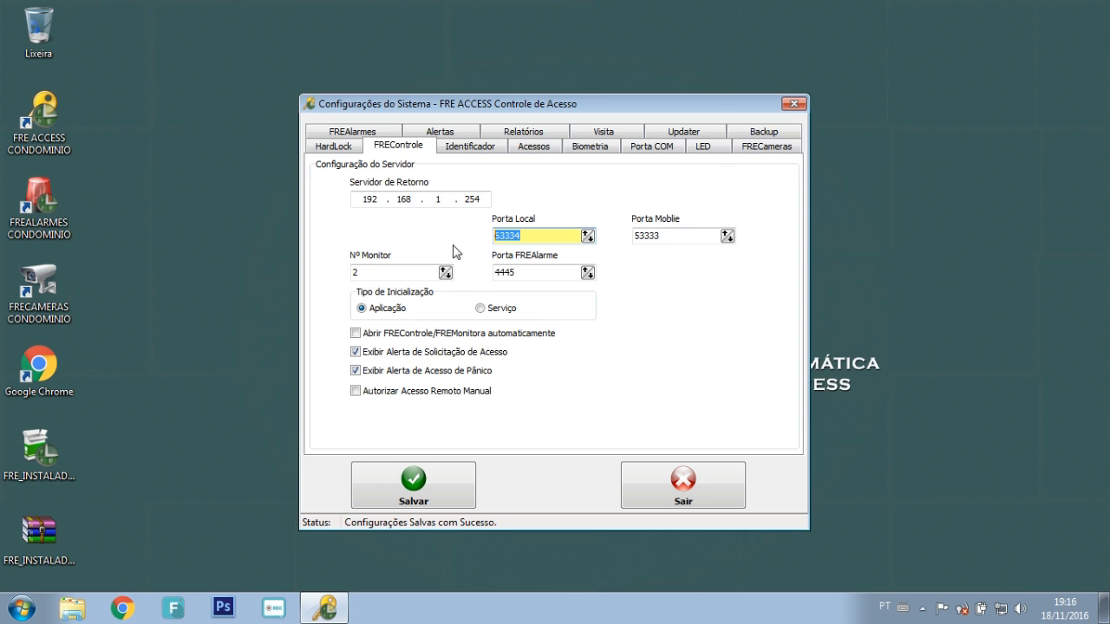
# Step: Review the Identificador, Acessos, FRECameras, alerts and Relatórios pages, then exit the configuration
pyautogui.click(469, 146)
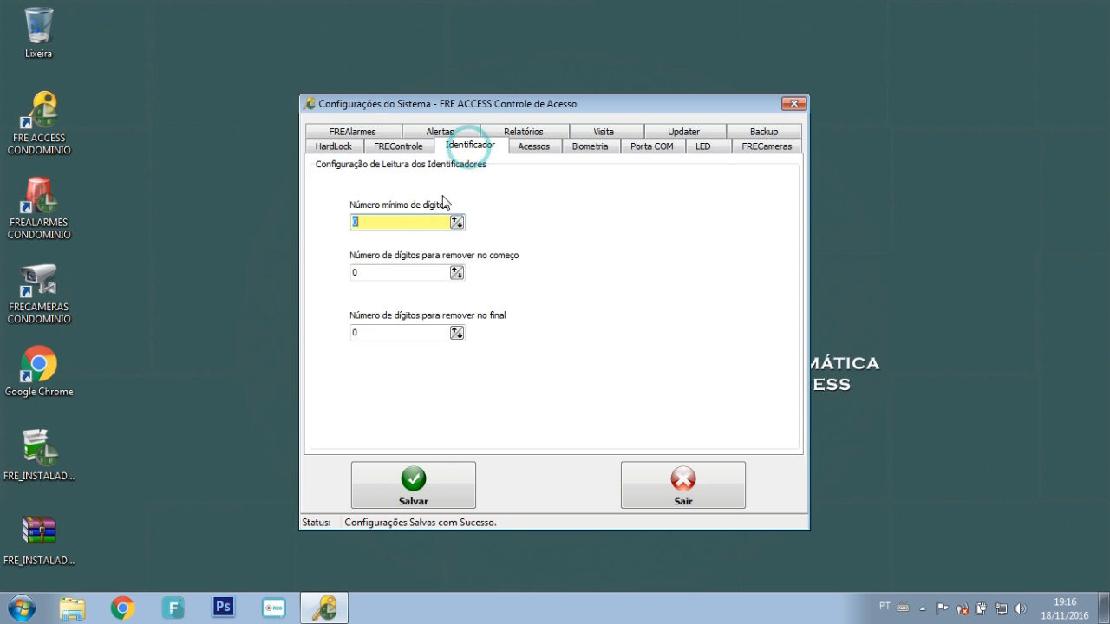
pyautogui.click(532, 149)
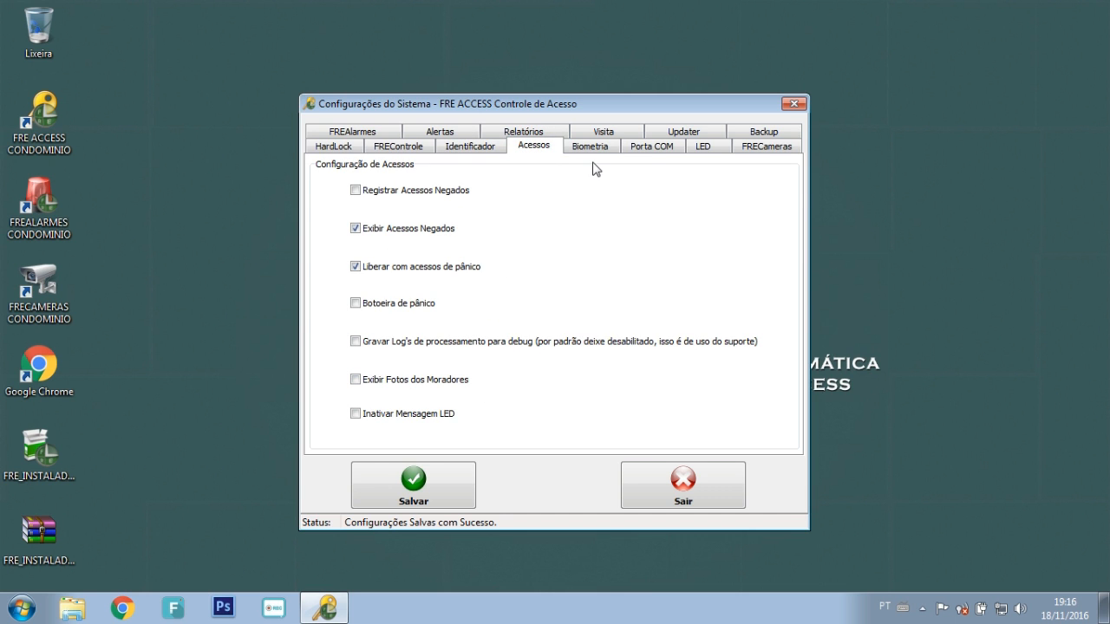
pyautogui.click(739, 149)
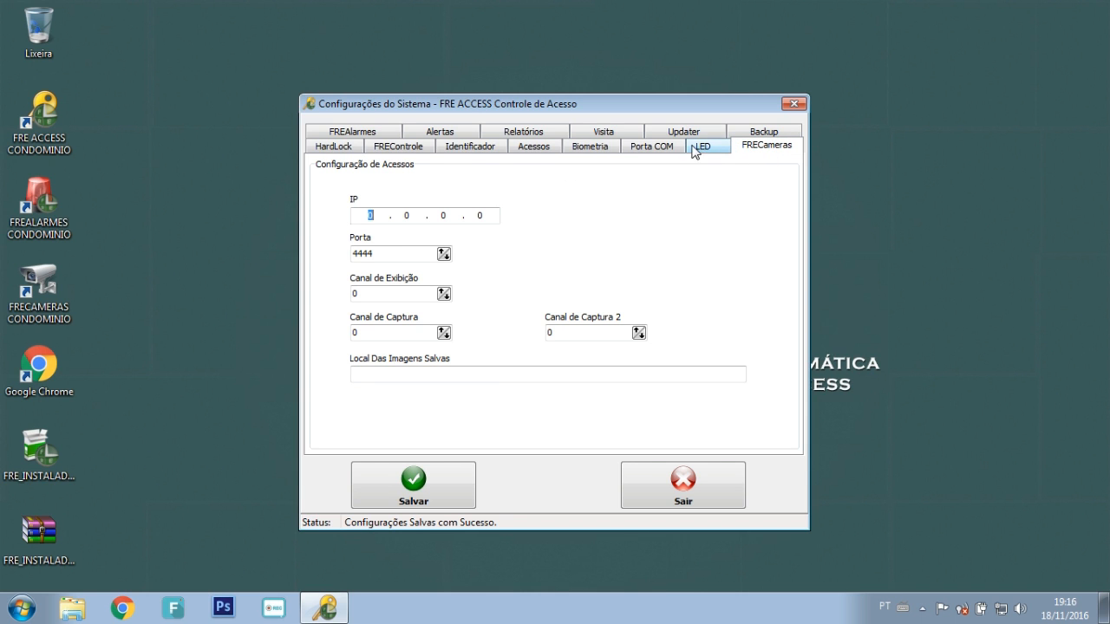
pyautogui.click(444, 131)
pyautogui.click(542, 149)
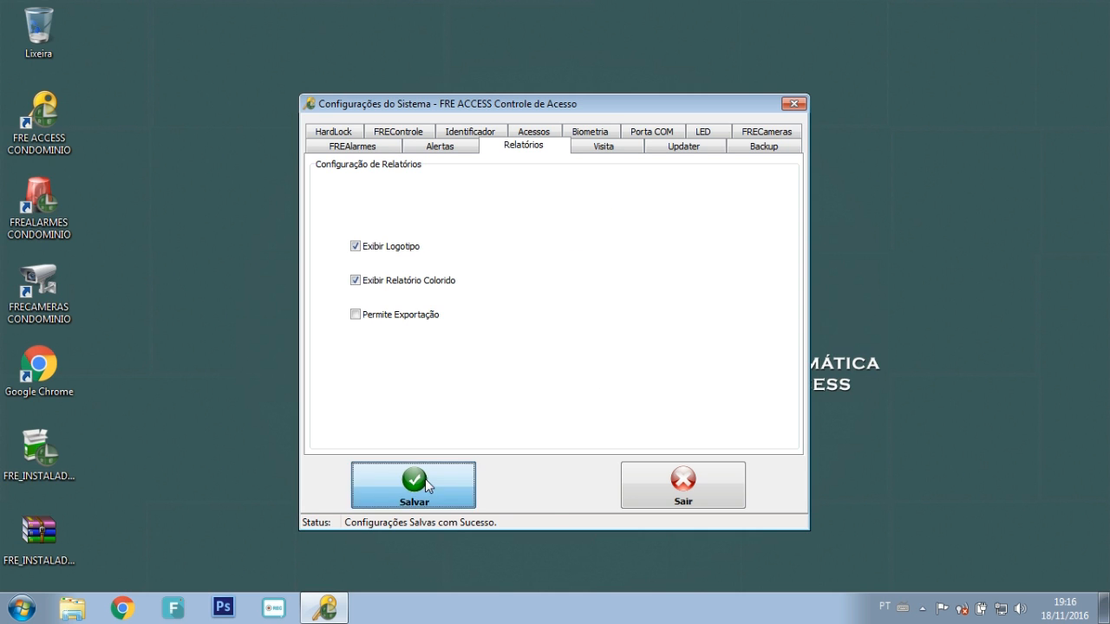
pyautogui.click(681, 487)
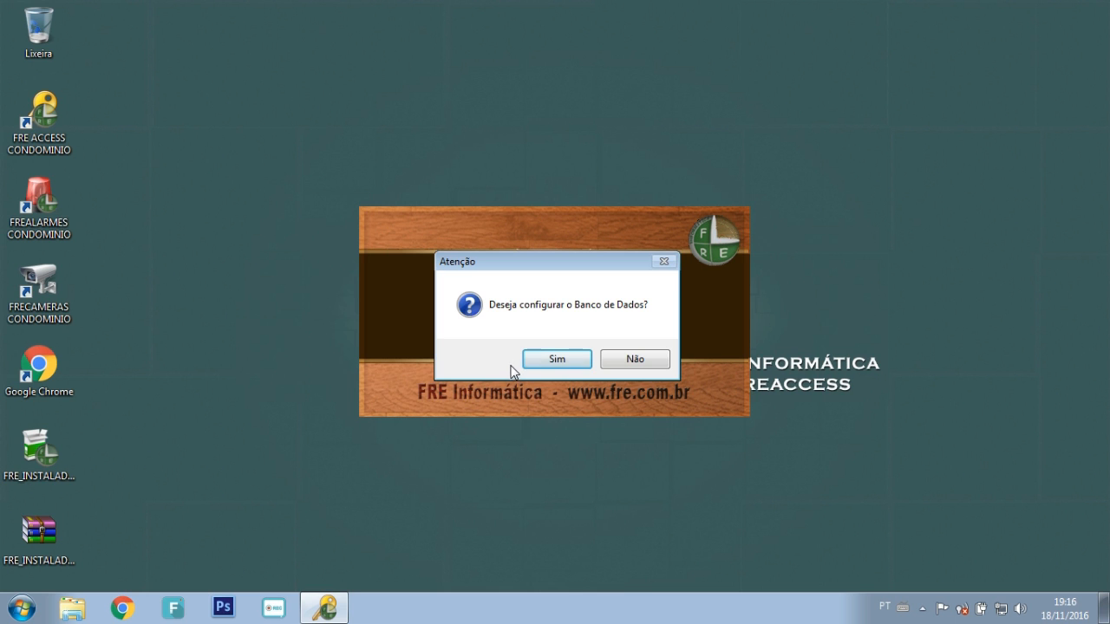
# Step: Agree to configure the database, enter the login user name, and bring up the Start menu
pyautogui.click(551, 361)
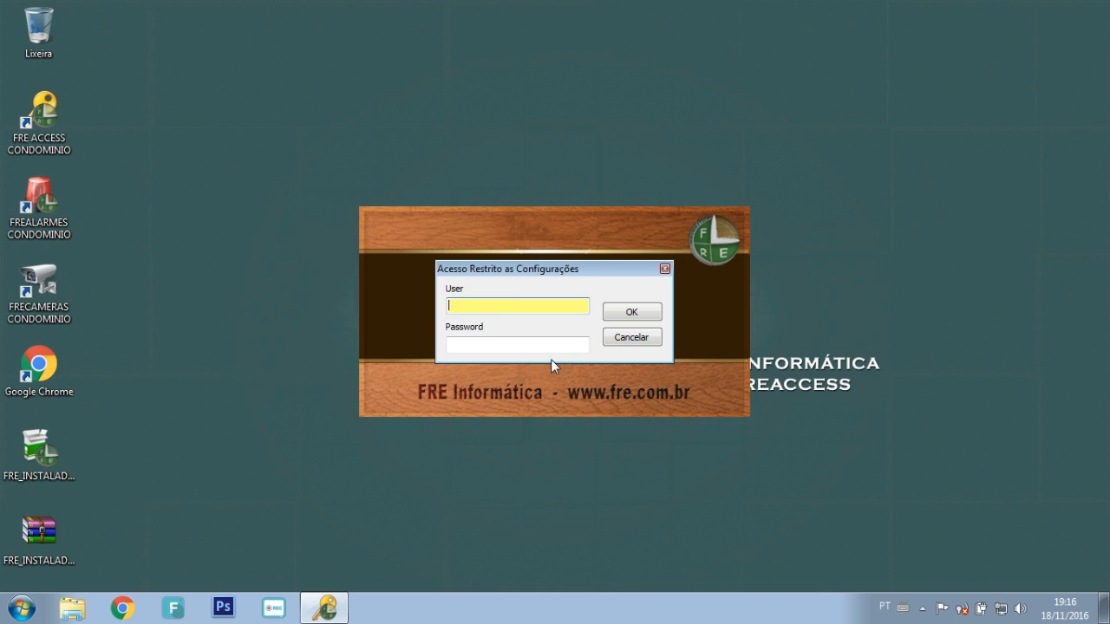
pyautogui.click(494, 305)
pyautogui.write('FRE')
pyautogui.click(26, 606)
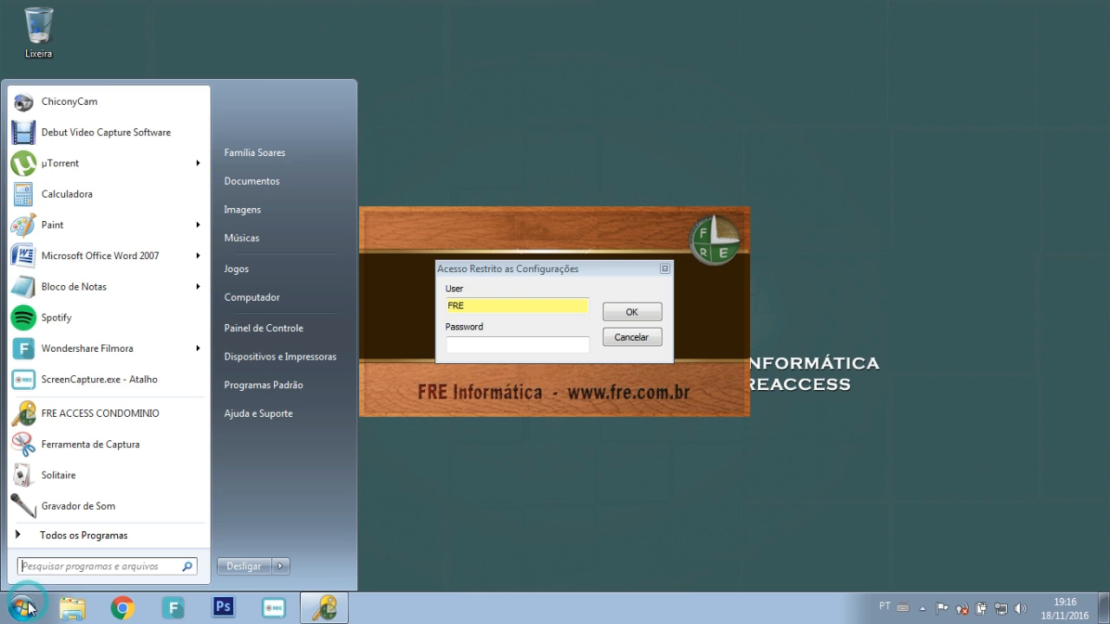
# Step: In Notepad, note the date figures 18 11 16 and the offset 16 16 16
pyautogui.click(104, 289)
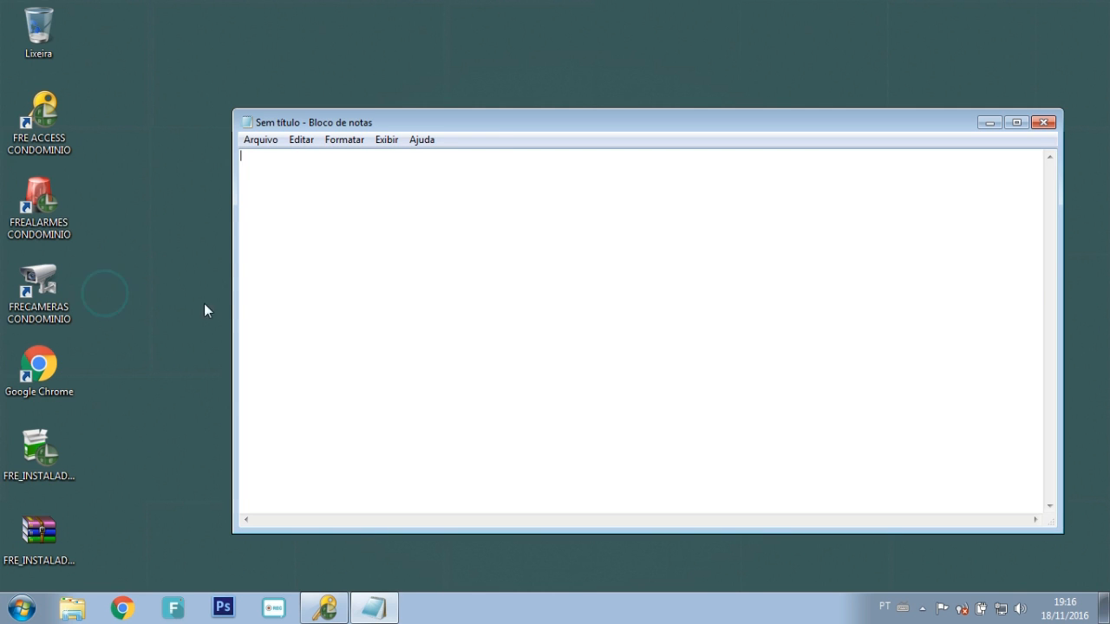
pyautogui.moveTo(508, 124); pyautogui.dragTo(349, 38)
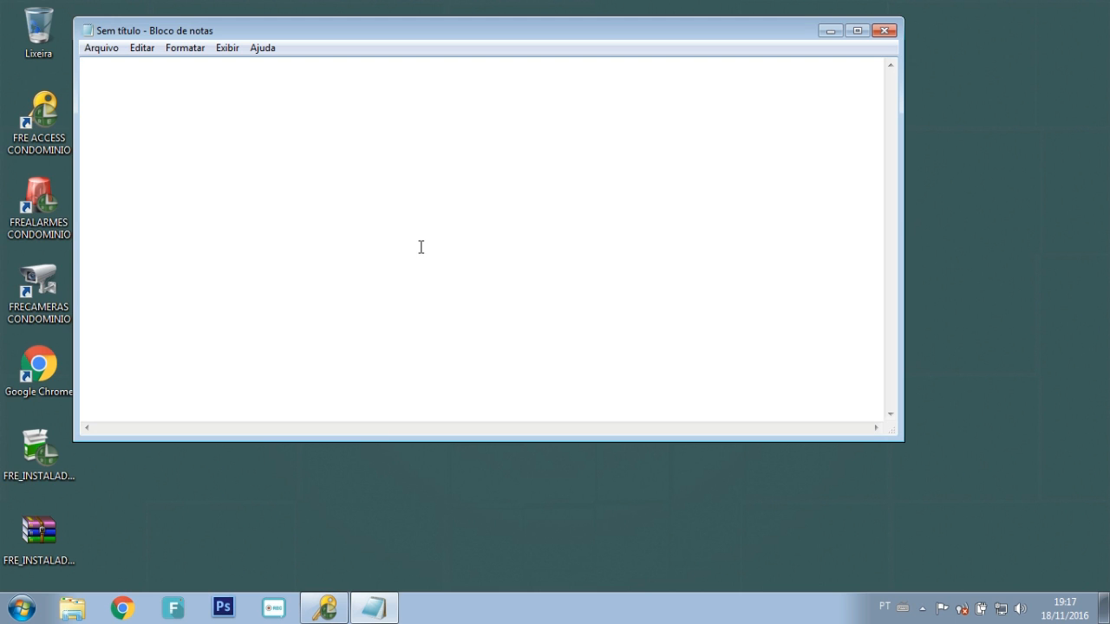
pyautogui.press('Return')
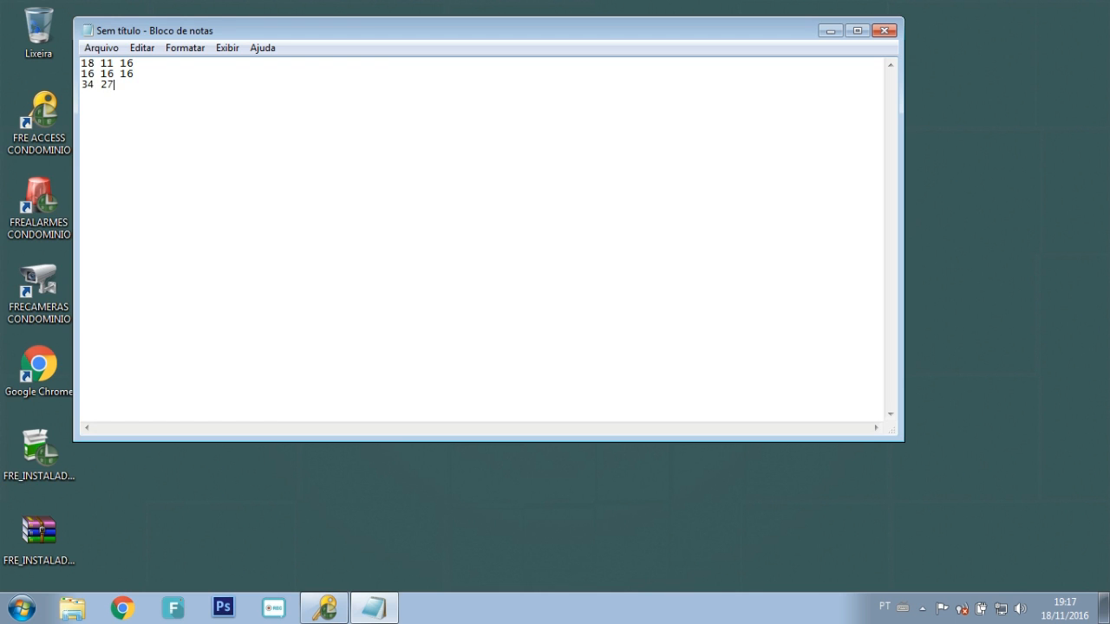
# Step: Add the summed third line and remove its spaces to form the access password
pyautogui.moveTo(140, 88); pyautogui.dragTo(82, 85)
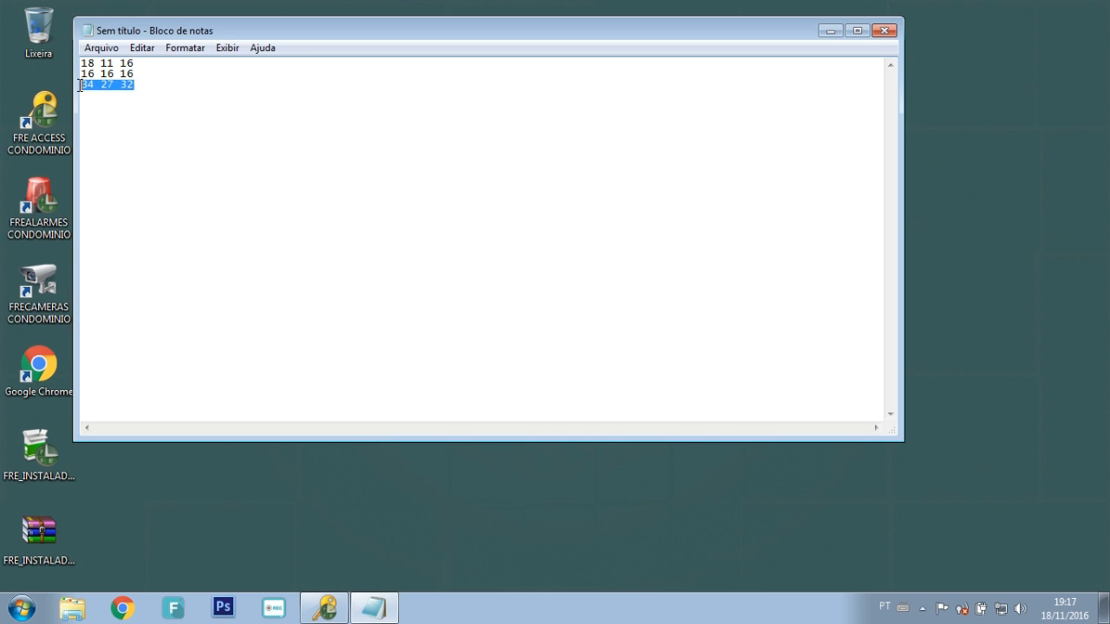
pyautogui.click(91, 106)
pyautogui.press('Delete')
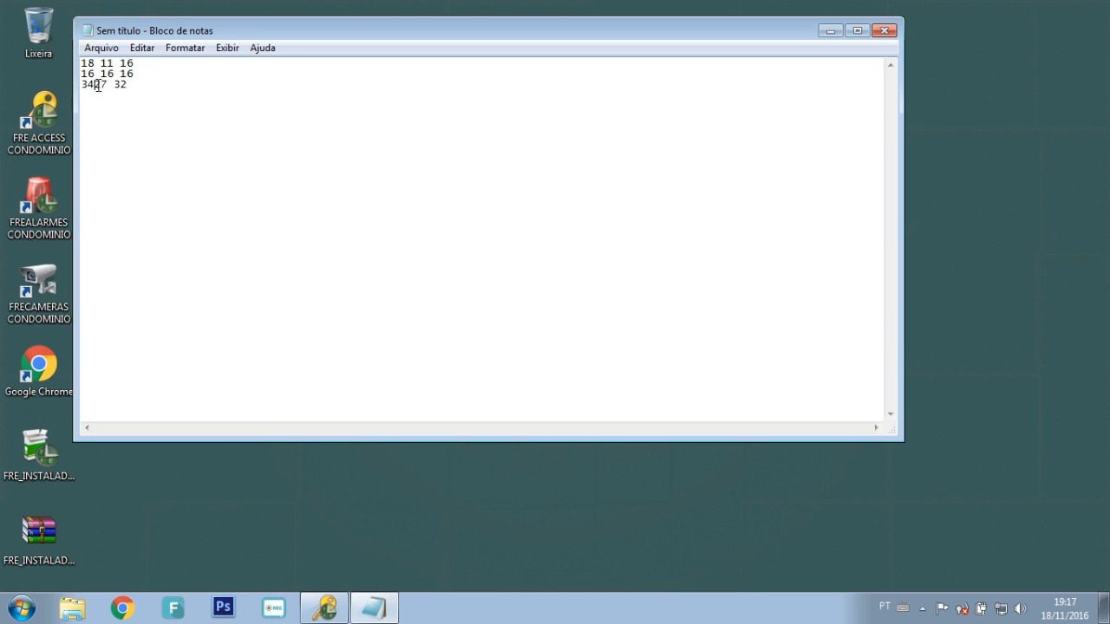
pyautogui.press('Right')
pyautogui.press('Right')
pyautogui.press('Delete')
# Step: Log in to the configuration with the derived access password
pyautogui.click(325, 607)
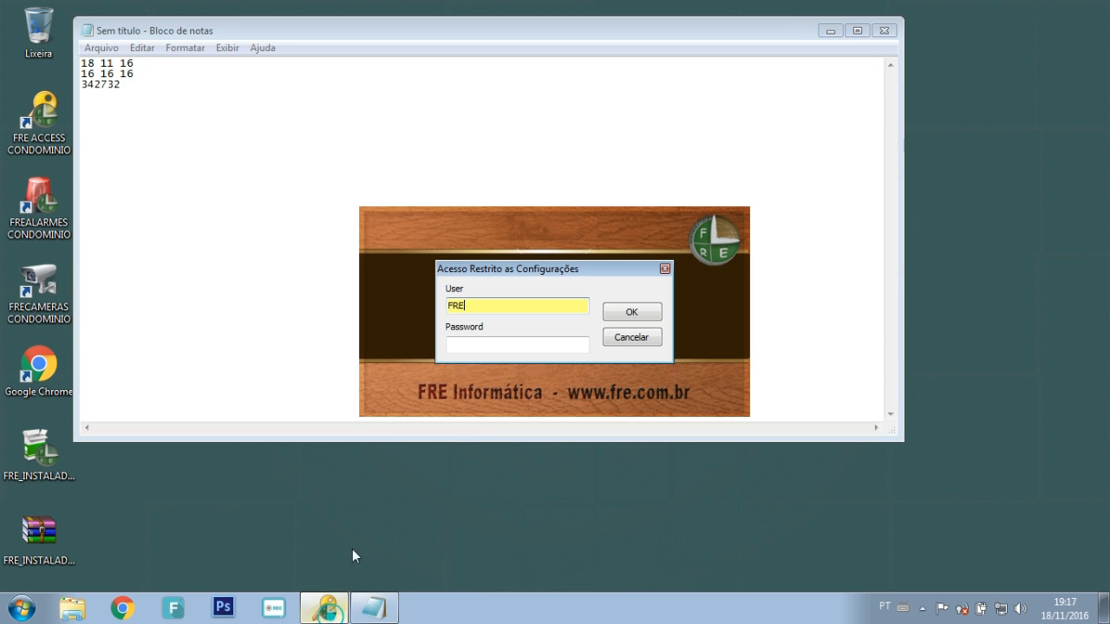
pyautogui.click(490, 348)
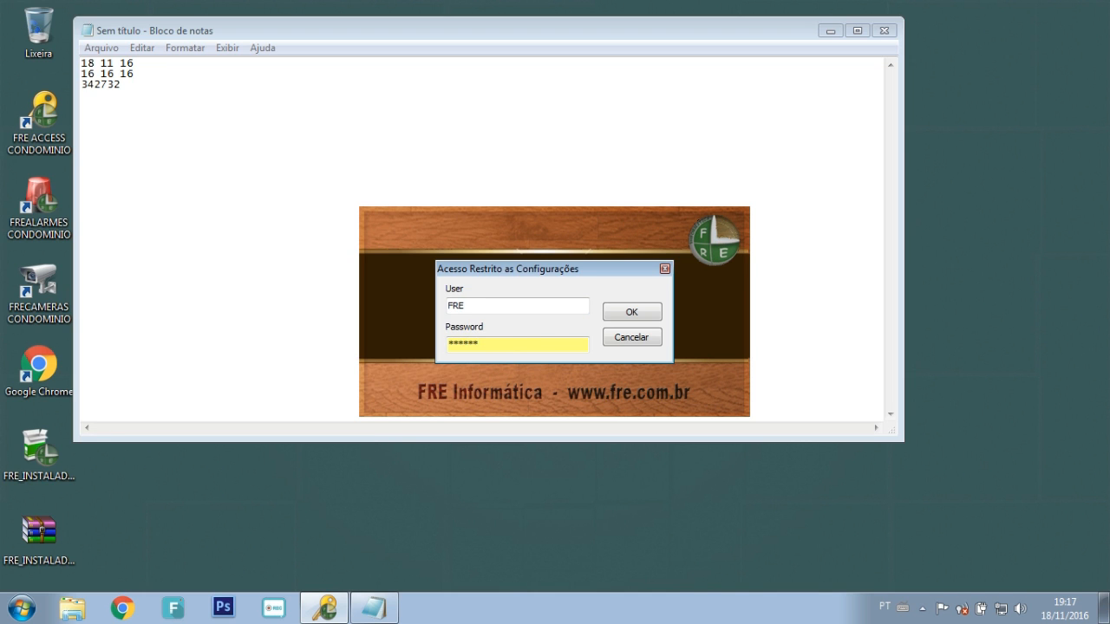
pyautogui.click(629, 312)
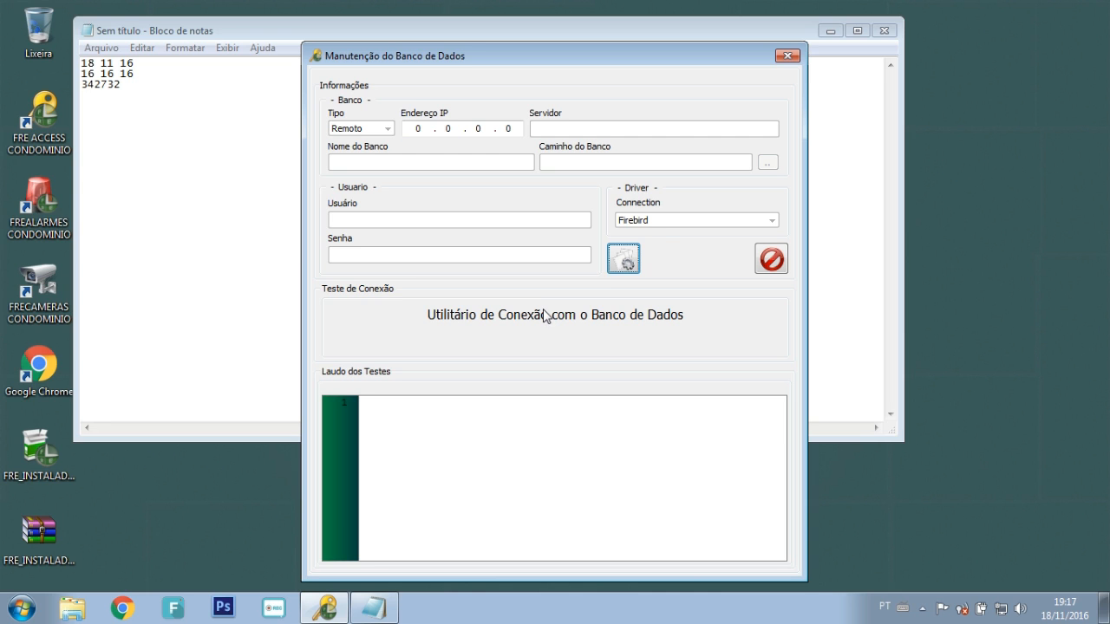
# Step: Unlock the connection settings, keeping Firebird as the driver
pyautogui.click(625, 259)
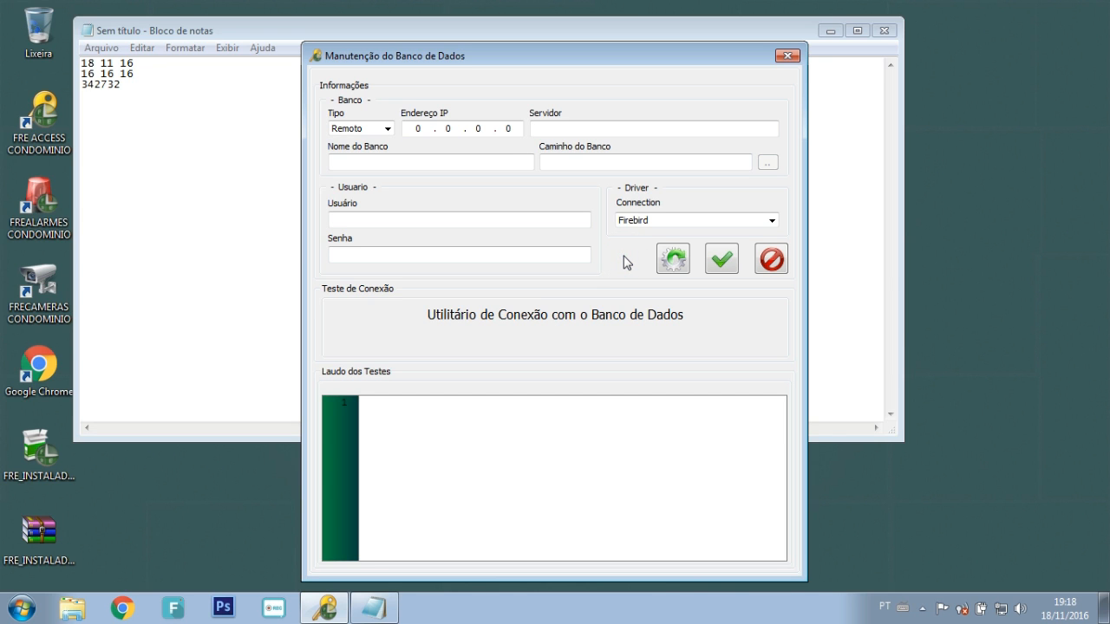
pyautogui.click(646, 222)
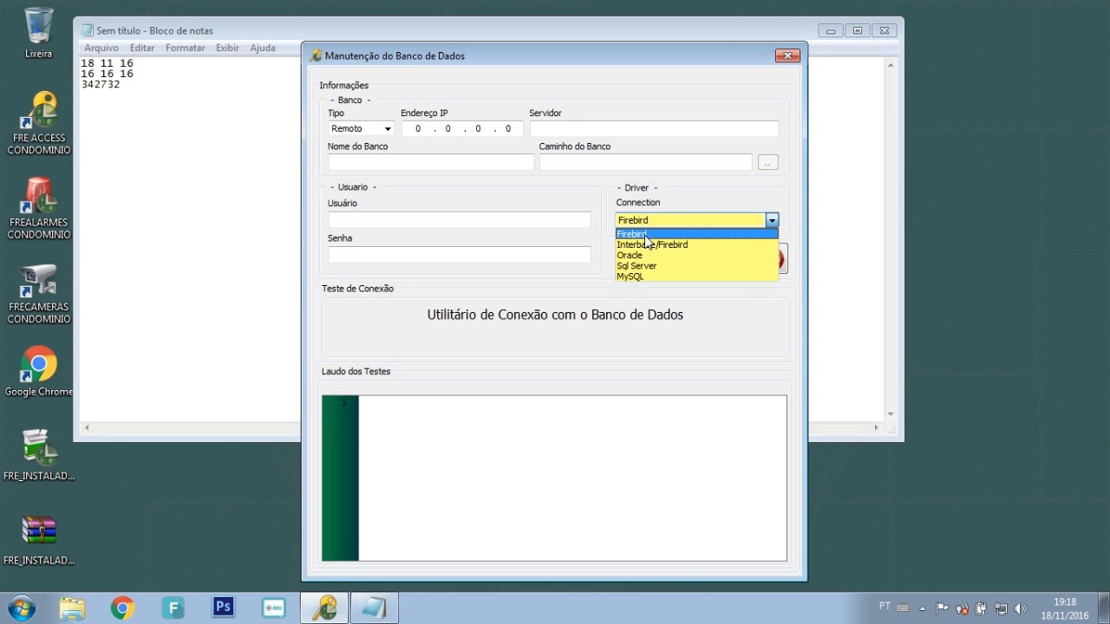
pyautogui.click(646, 240)
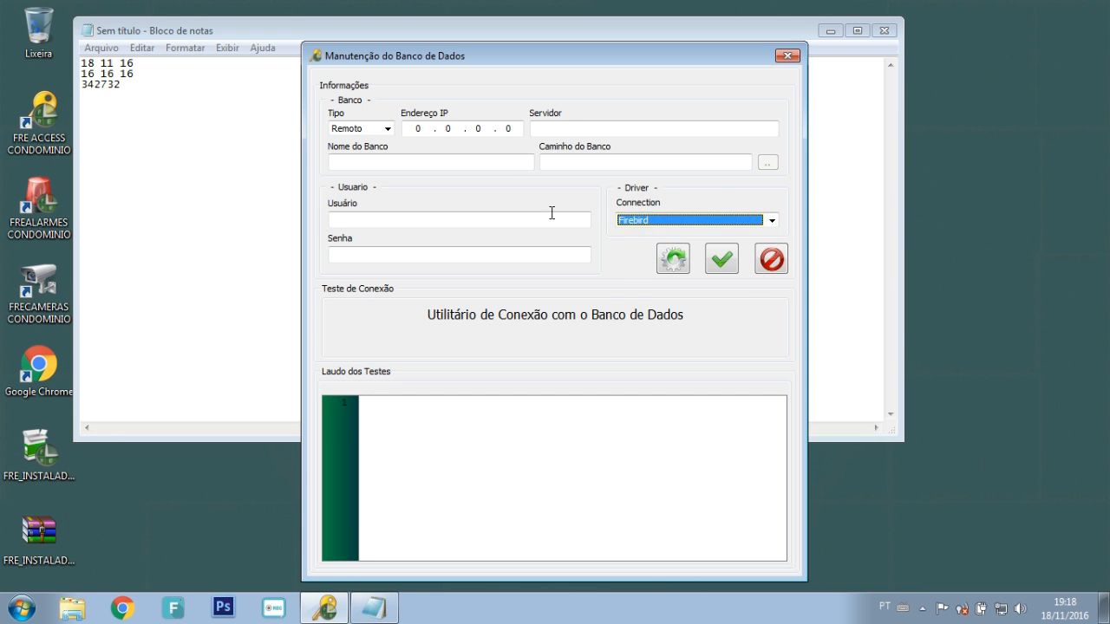
pyautogui.click(386, 128)
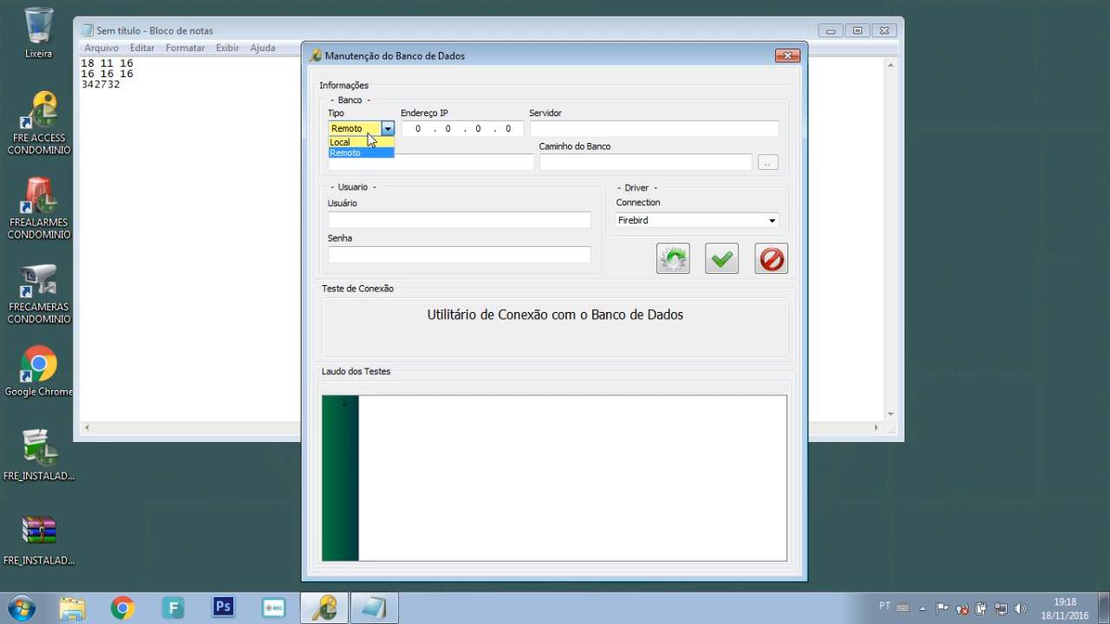
pyautogui.click(371, 145)
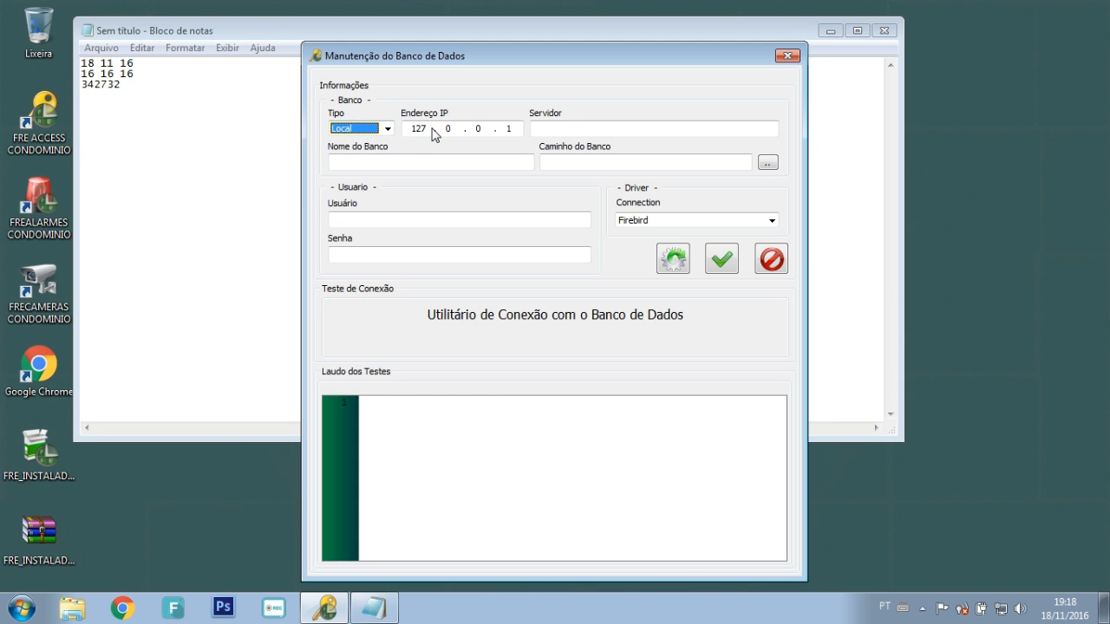
pyautogui.click(386, 129)
pyautogui.click(361, 153)
# Step: Set the database connection type to Local
pyautogui.click(421, 128)
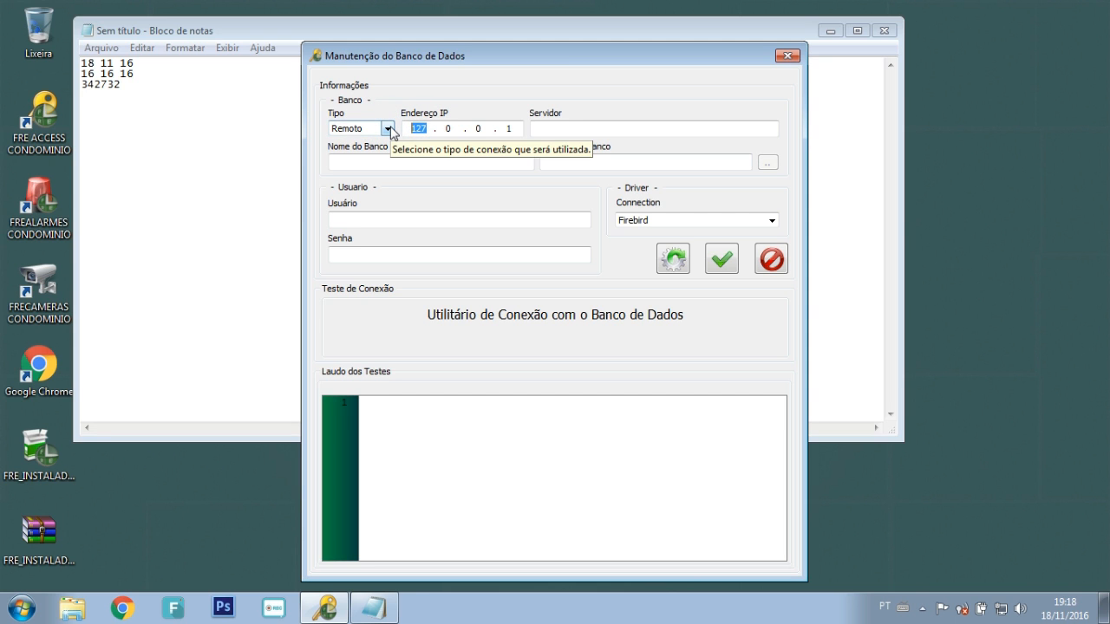
pyautogui.click(580, 133)
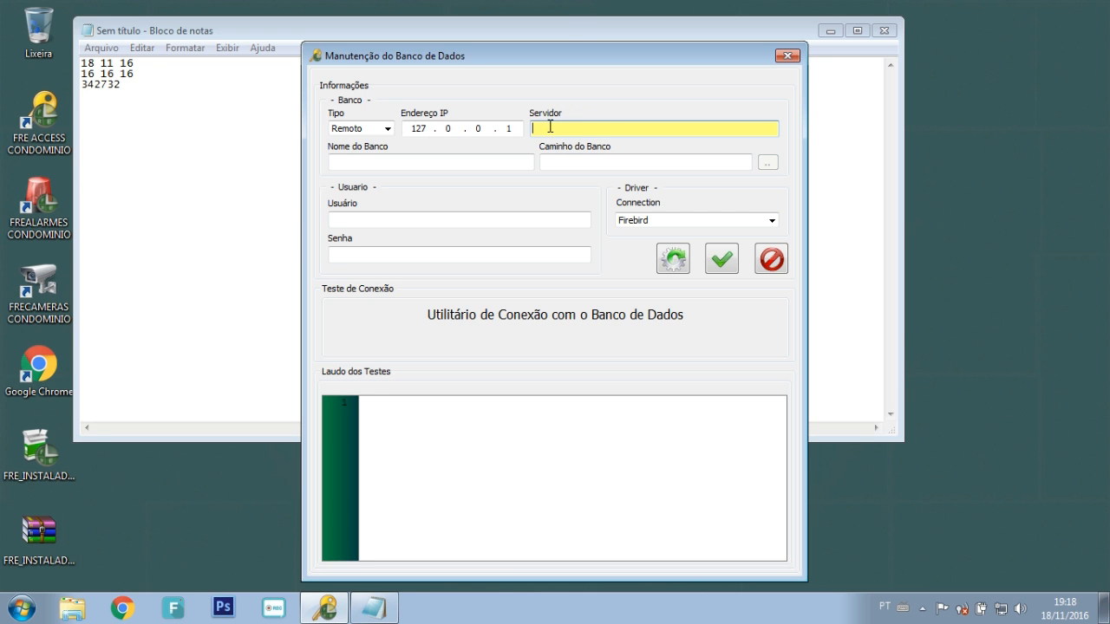
pyautogui.click(477, 160)
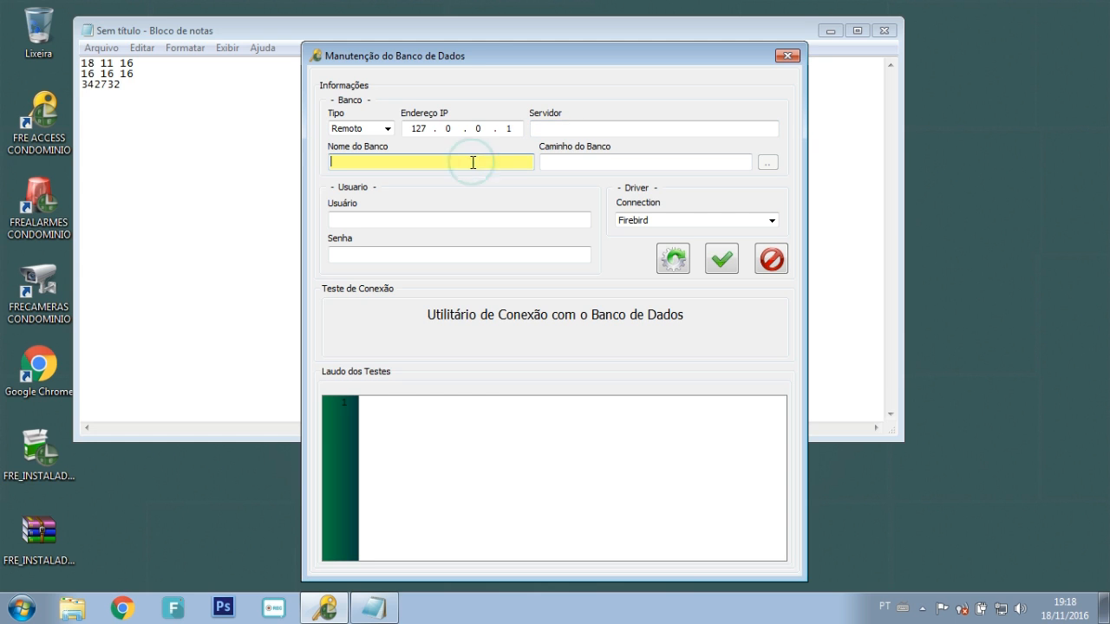
pyautogui.click(563, 133)
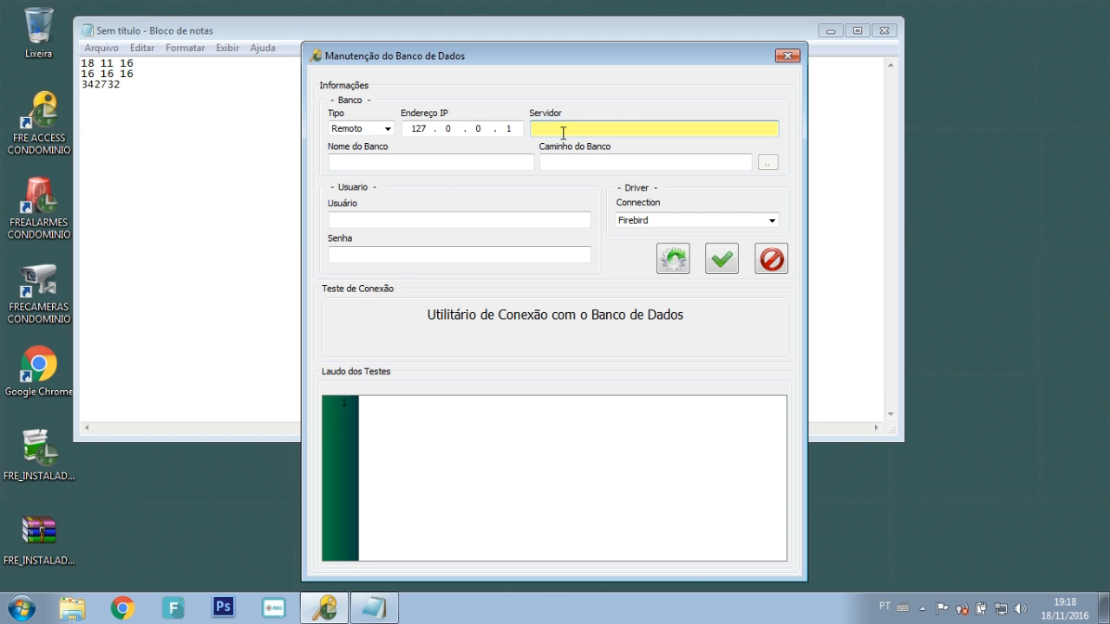
pyautogui.click(387, 128)
pyautogui.click(364, 141)
# Step: Enter FRE as the server and FRE as the database name
pyautogui.click(533, 129)
pyautogui.write('RE')
pyautogui.press('Tab')
pyautogui.hotkey('shift', 'Tab')
pyautogui.write('FRE')
pyautogui.press('Tab')
pyautogui.write('FRE')
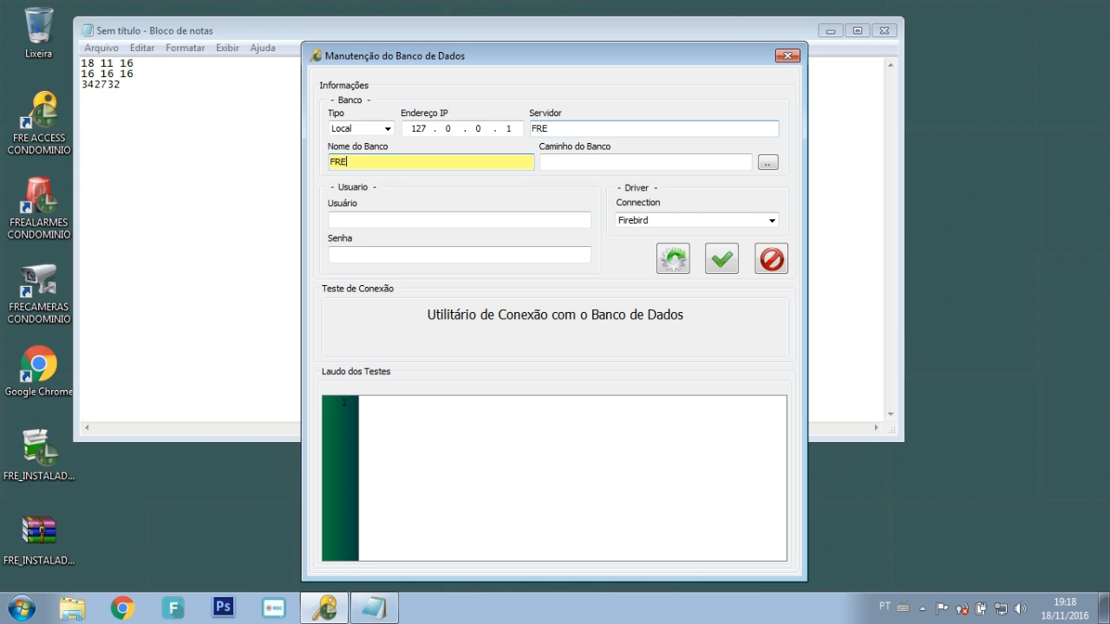
pyautogui.press('Tab')
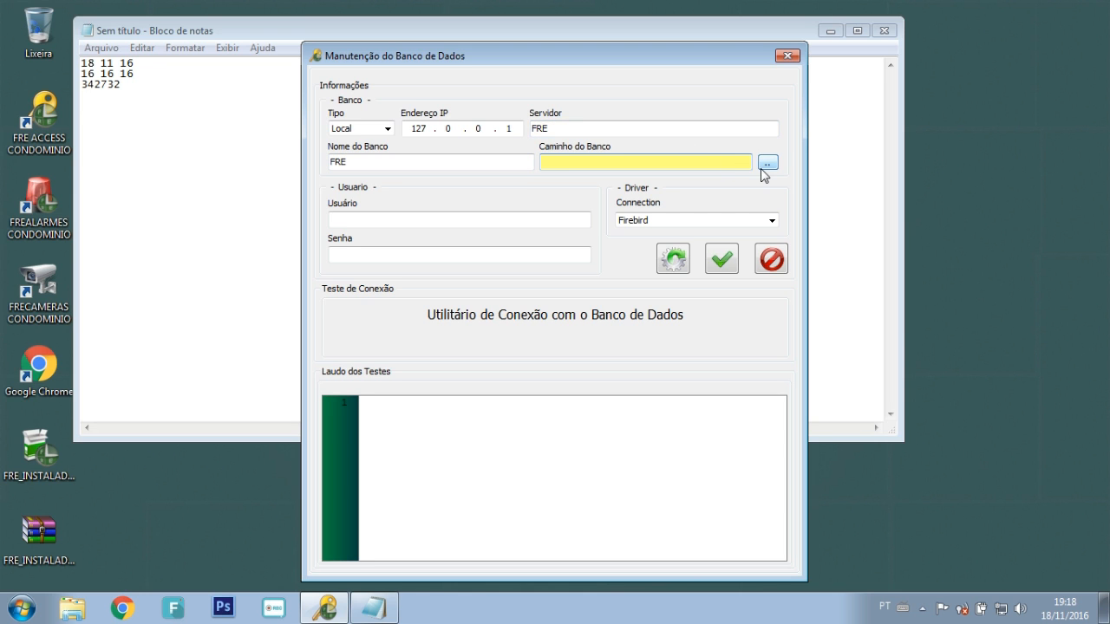
# Step: Browse to FREACCESSCONDOMINIO\DADOS\BANCO and pick FREACCESSCOND.GDB
pyautogui.click(766, 164)
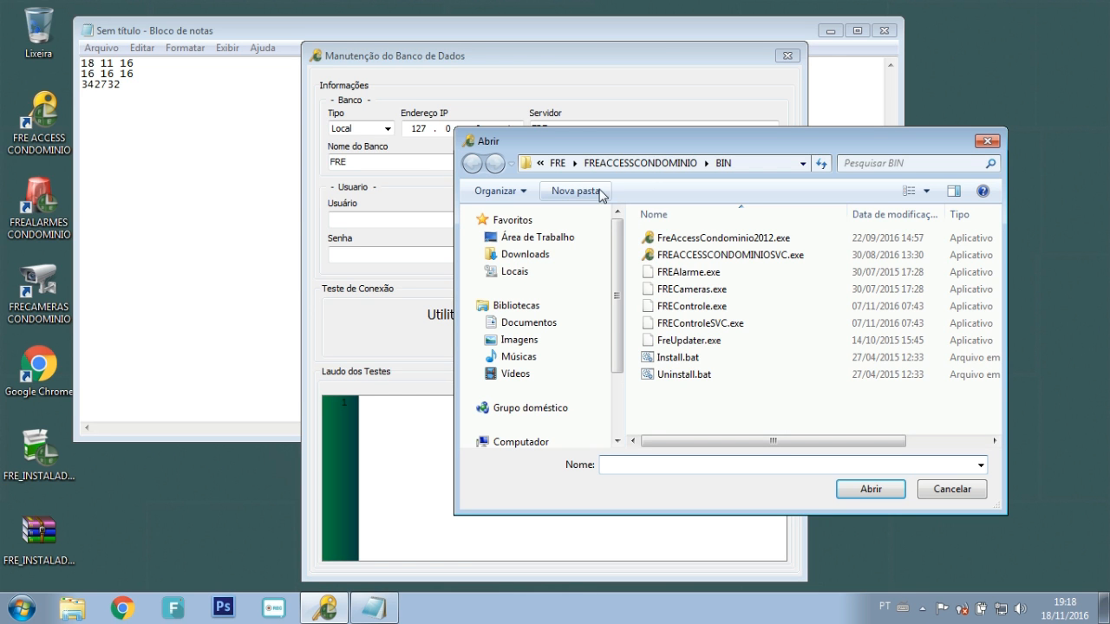
pyautogui.click(642, 164)
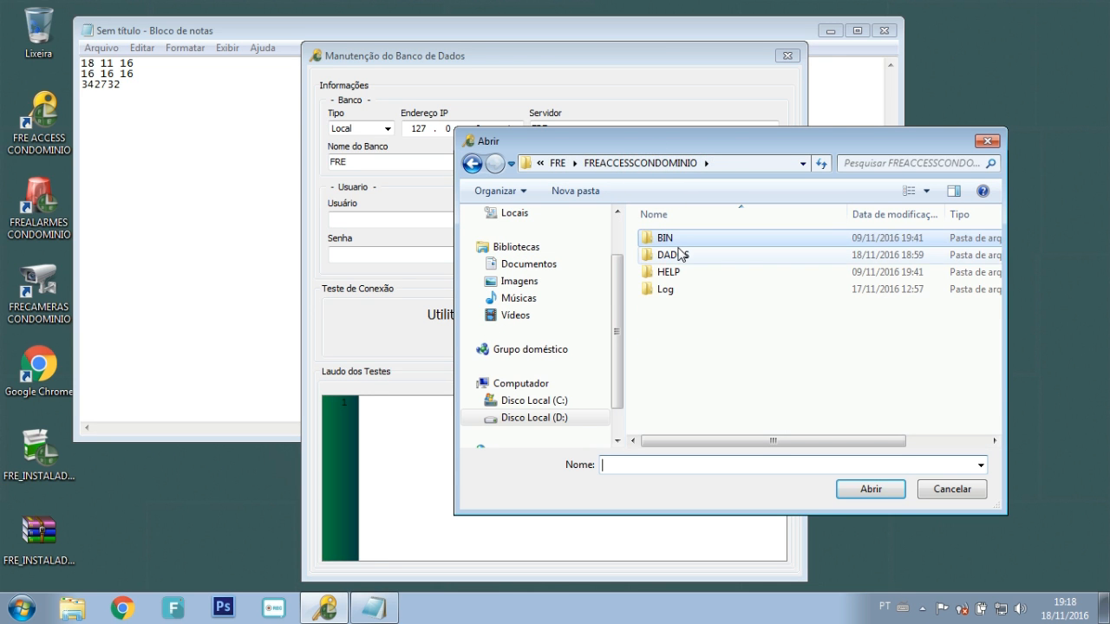
pyautogui.doubleClick(673, 254)
pyautogui.doubleClick(673, 242)
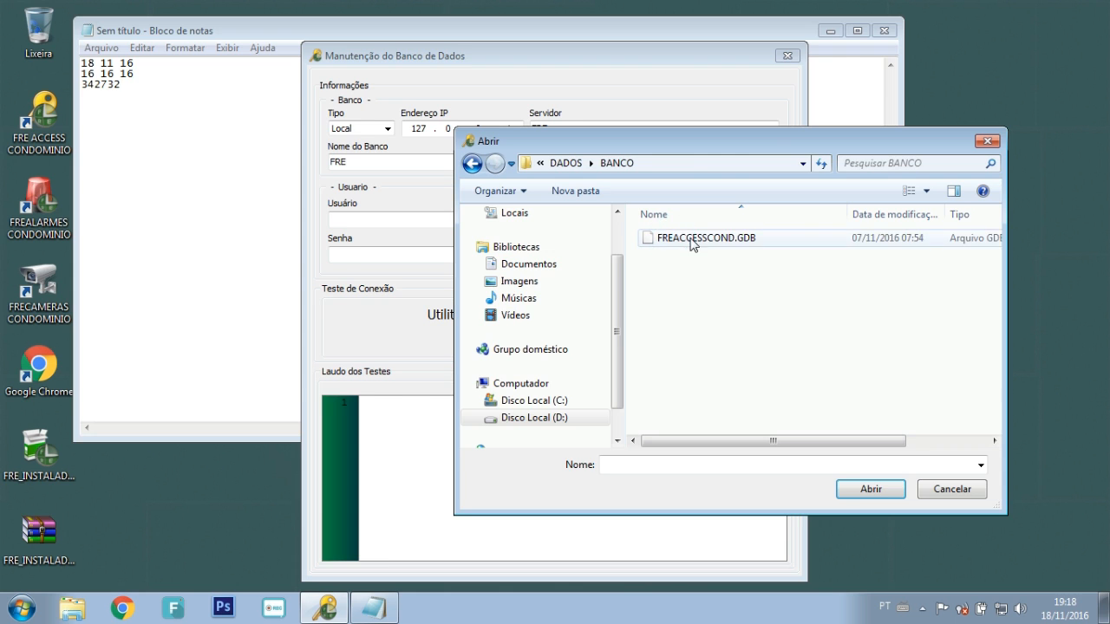
pyautogui.click(687, 241)
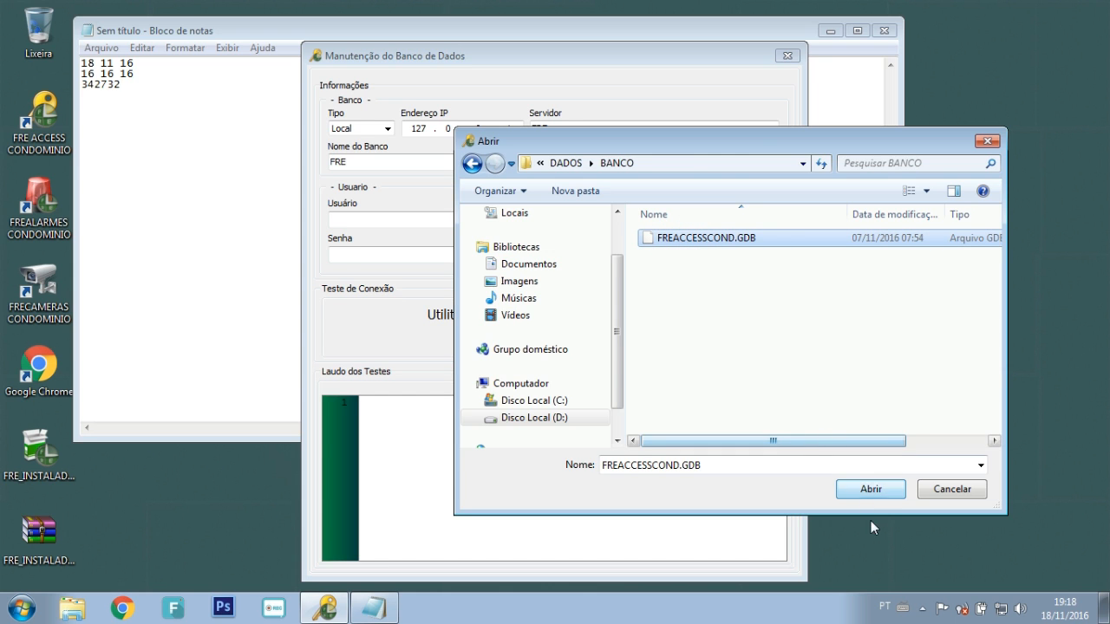
# Step: Confirm FREACCESSCOND.GDB as the database path and check the FRE server and database names
pyautogui.click(871, 490)
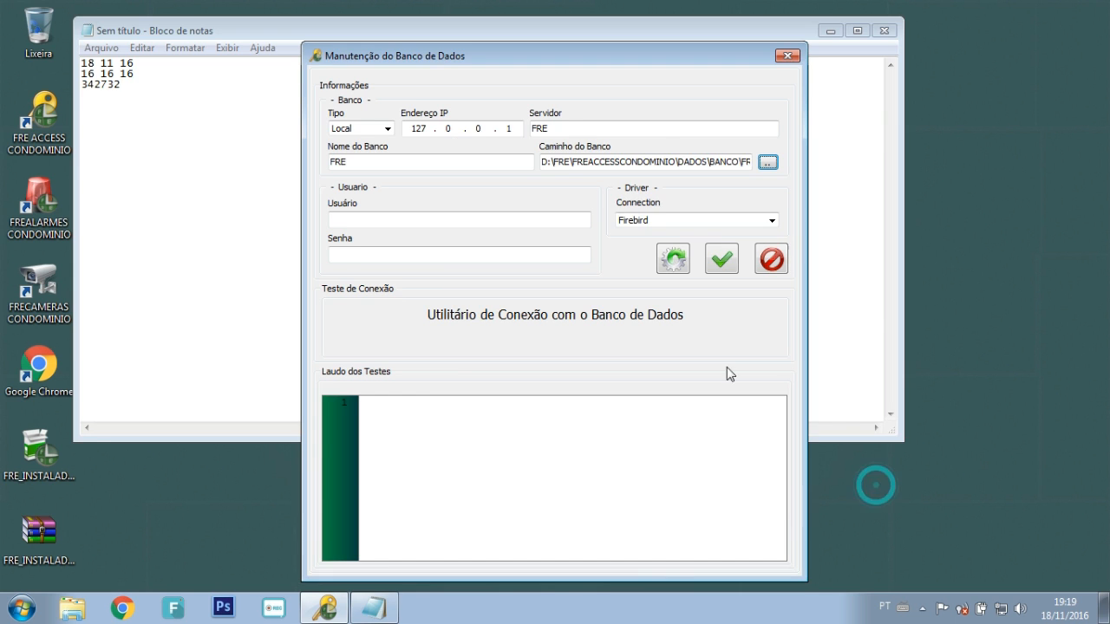
pyautogui.click(528, 218)
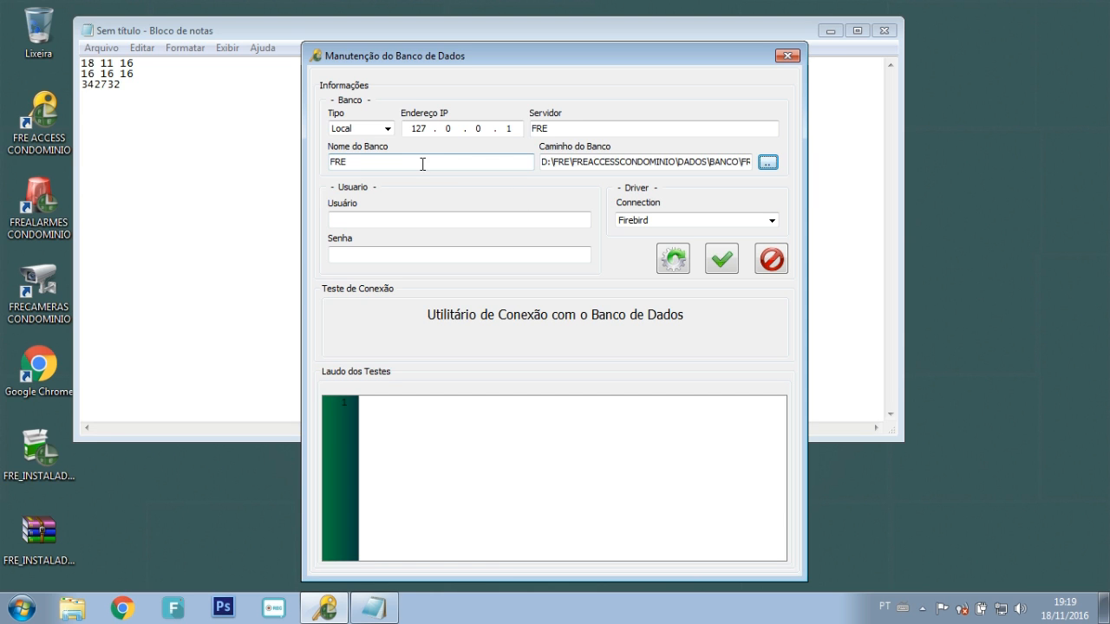
pyautogui.click(566, 128)
pyautogui.doubleClick(559, 126)
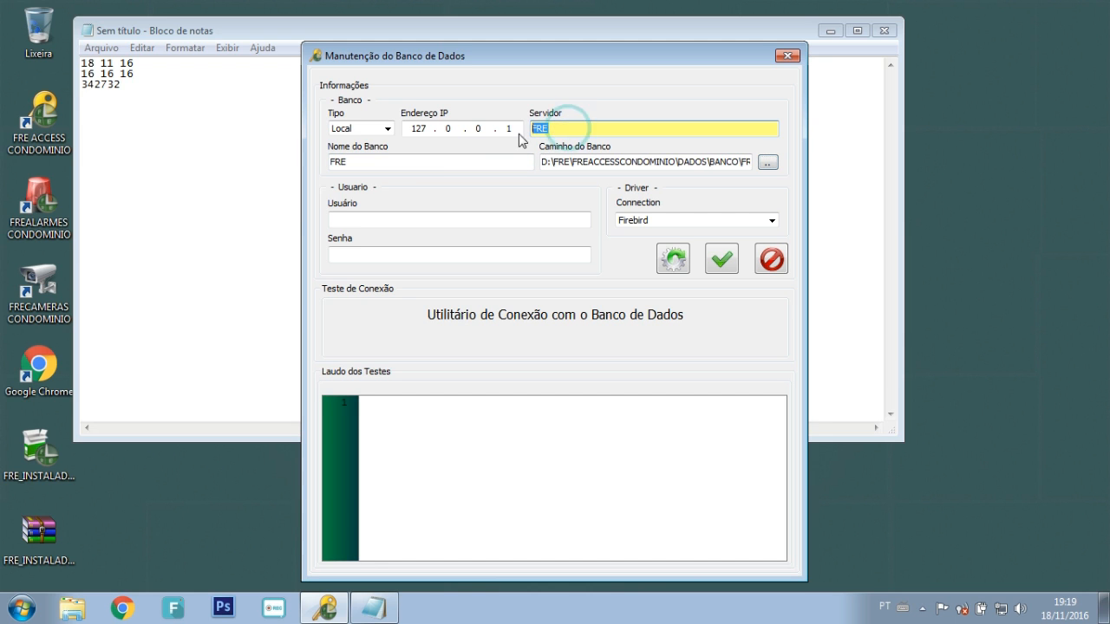
pyautogui.click(374, 164)
pyautogui.doubleClick(373, 165)
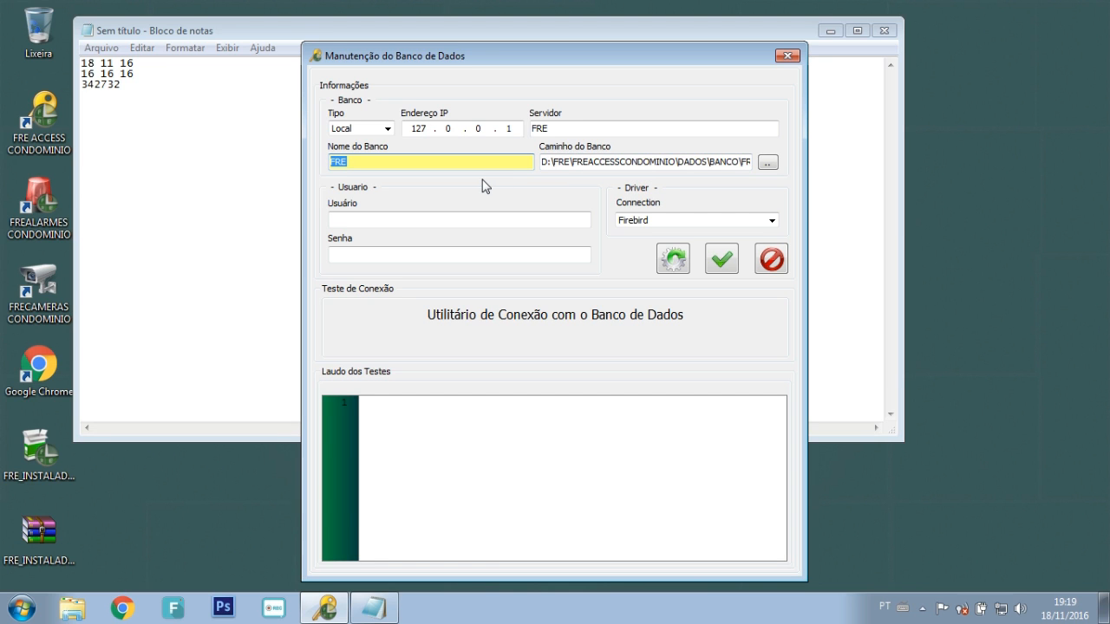
# Step: Enter the database administrator user and paste the password from the Notepad notes
pyautogui.click(367, 220)
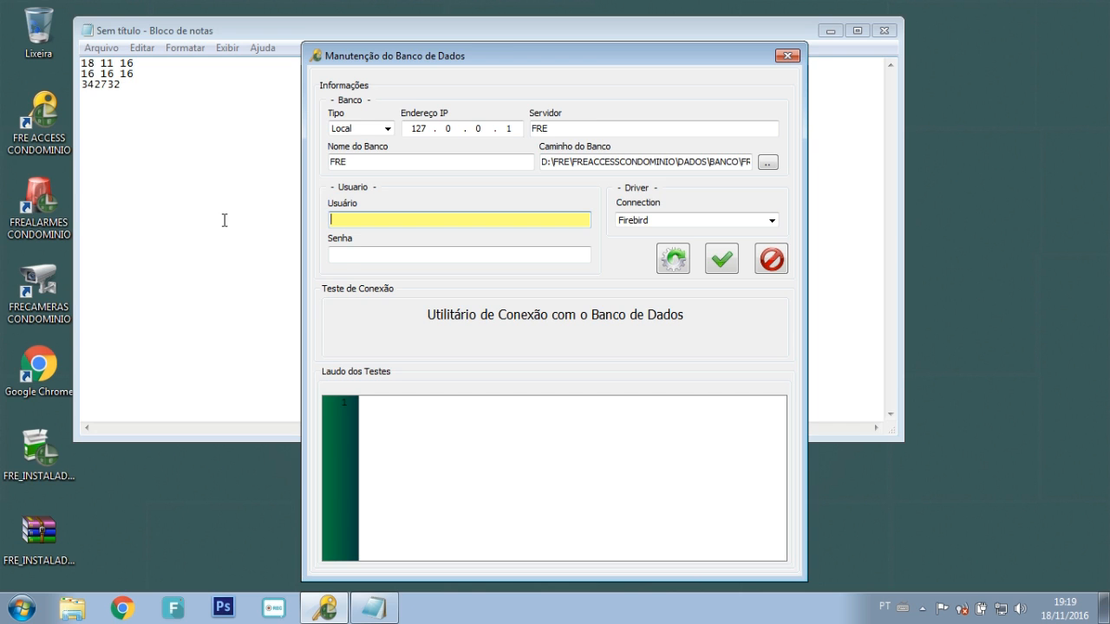
pyautogui.write('SYSDBA')
pyautogui.press('Tab')
pyautogui.click(157, 230)
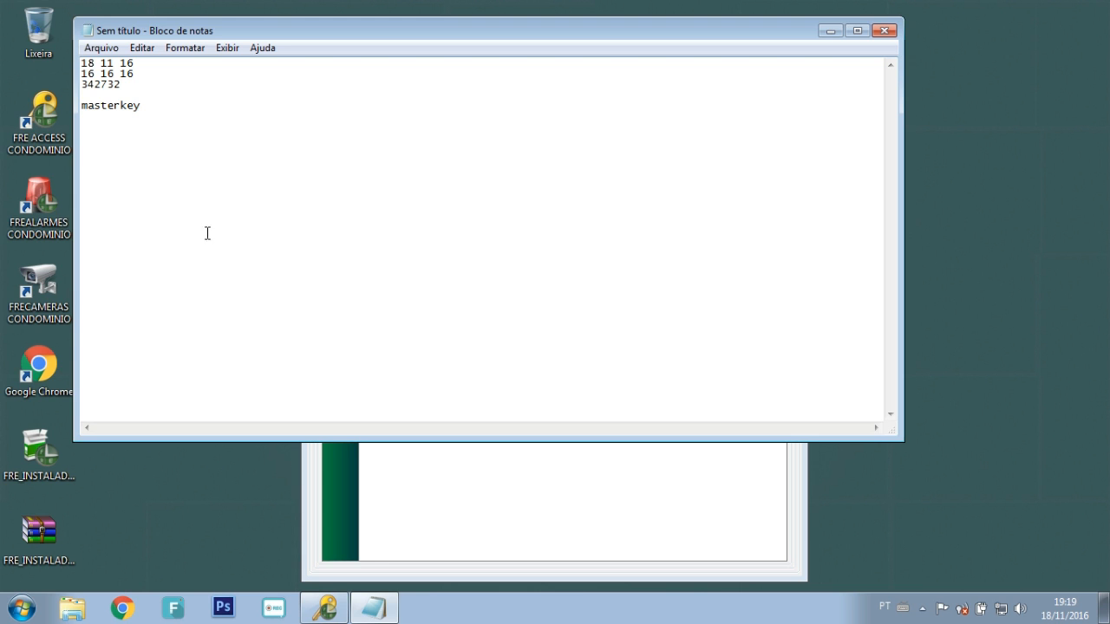
pyautogui.doubleClick(149, 104)
pyautogui.hotkey('alt', 'Tab')
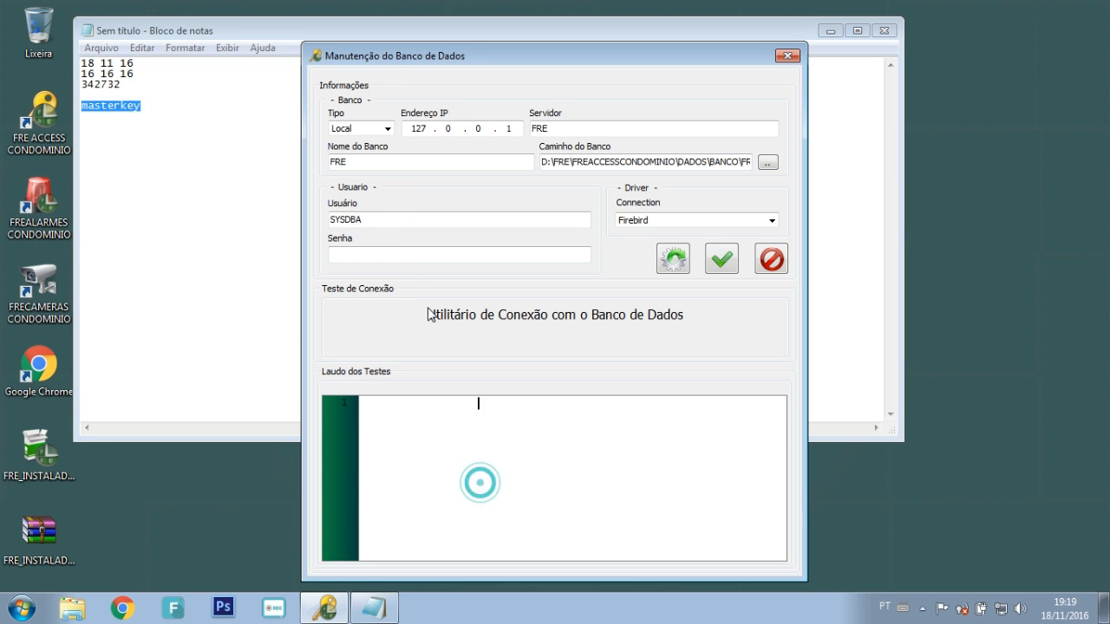
pyautogui.hotkey('ctrl', 'v')
# Step: Run the database connection test and save the settings once all tests pass
pyautogui.click(719, 262)
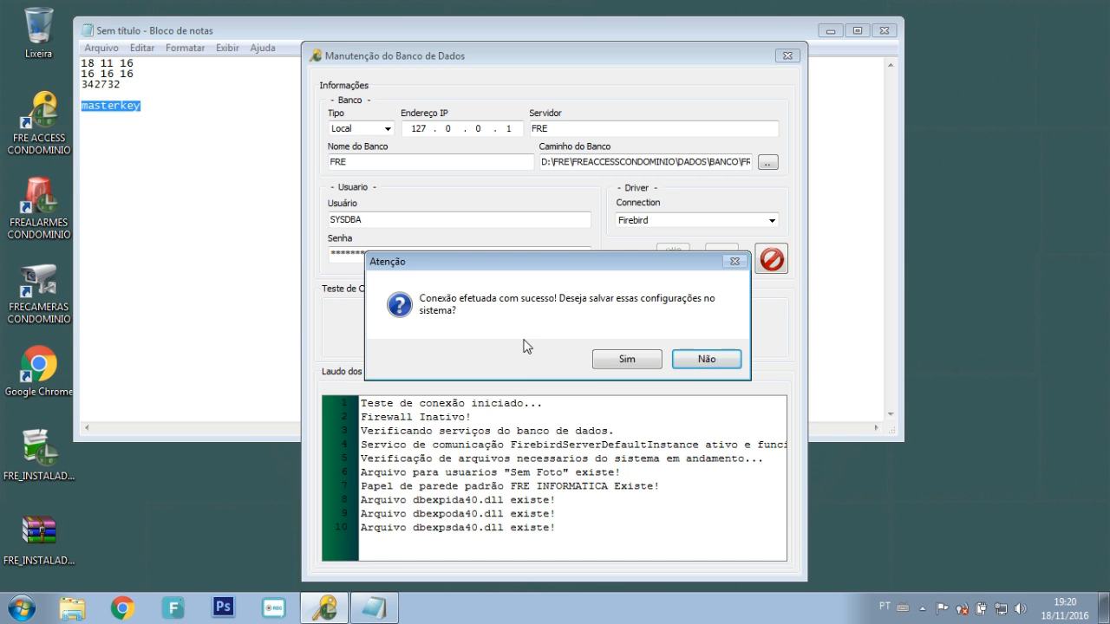
pyautogui.click(641, 362)
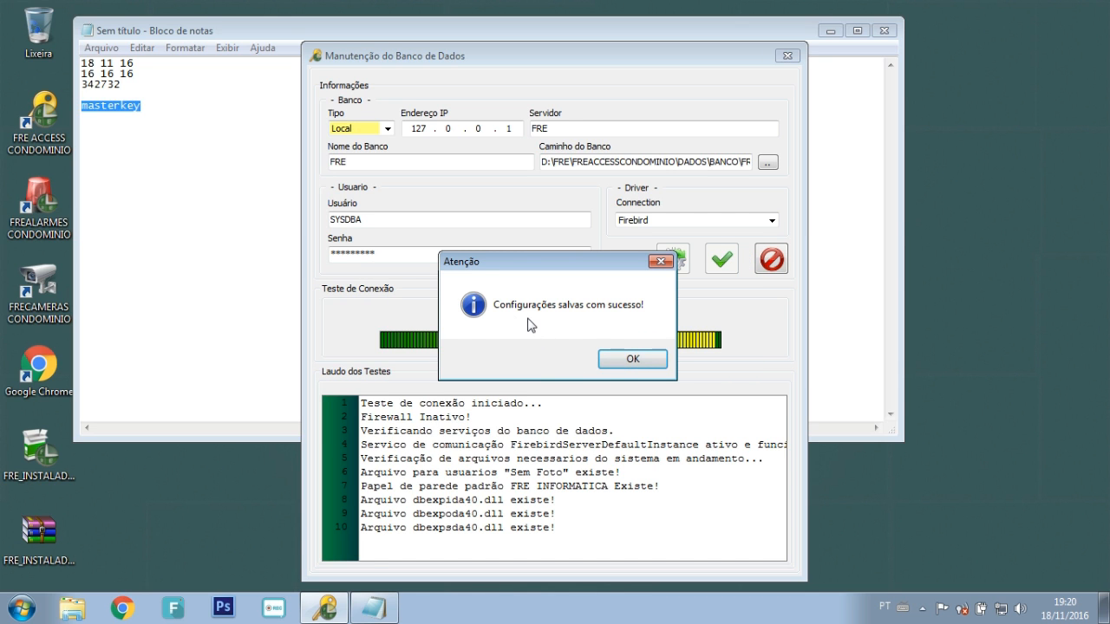
pyautogui.click(632, 359)
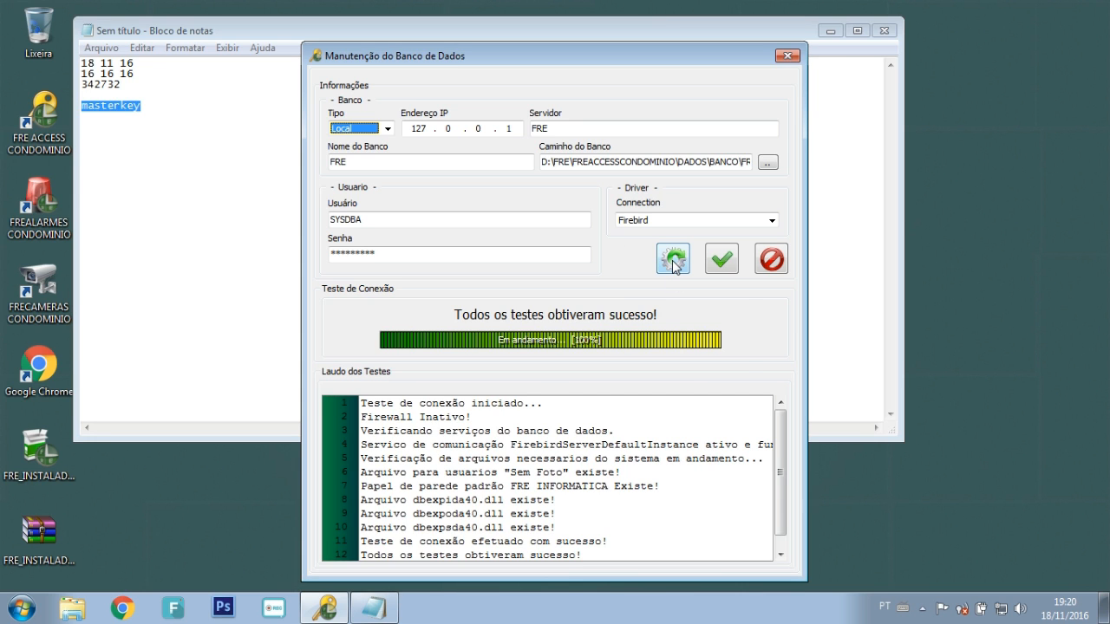
# Step: Restore default connection settings, point the database at FREACCESSCOND.GDB, retest and save
pyautogui.click(674, 262)
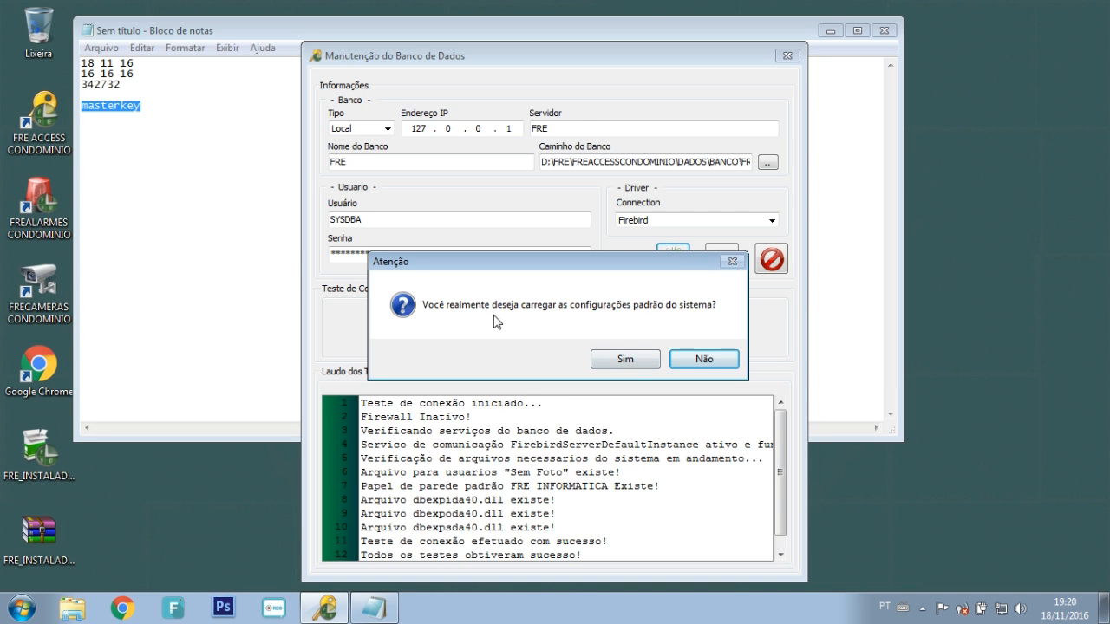
pyautogui.click(626, 359)
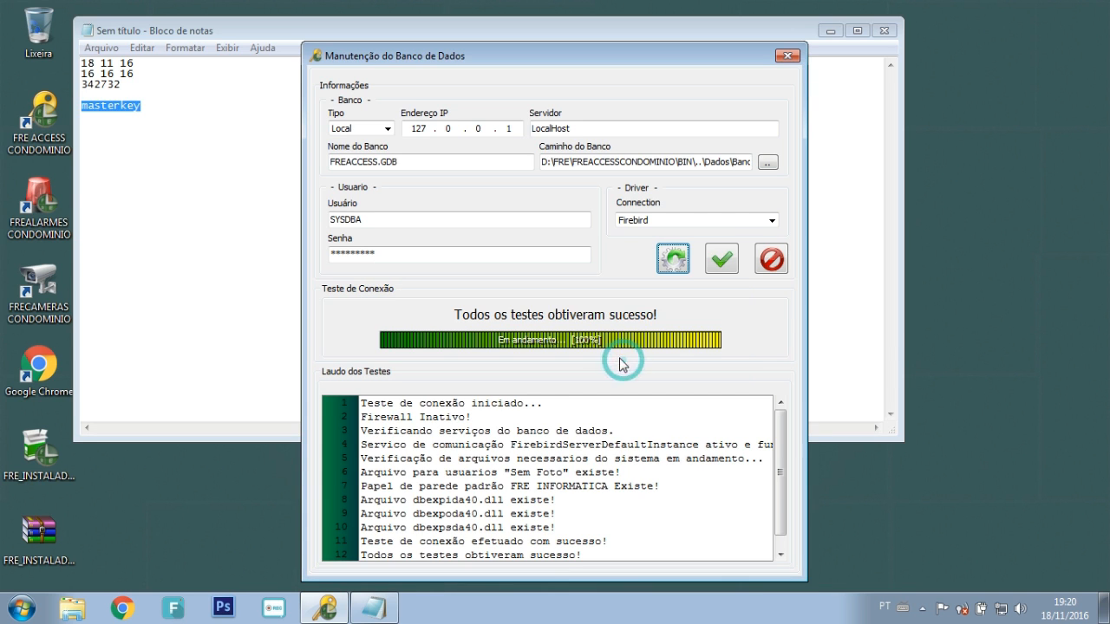
pyautogui.click(766, 165)
pyautogui.click(681, 237)
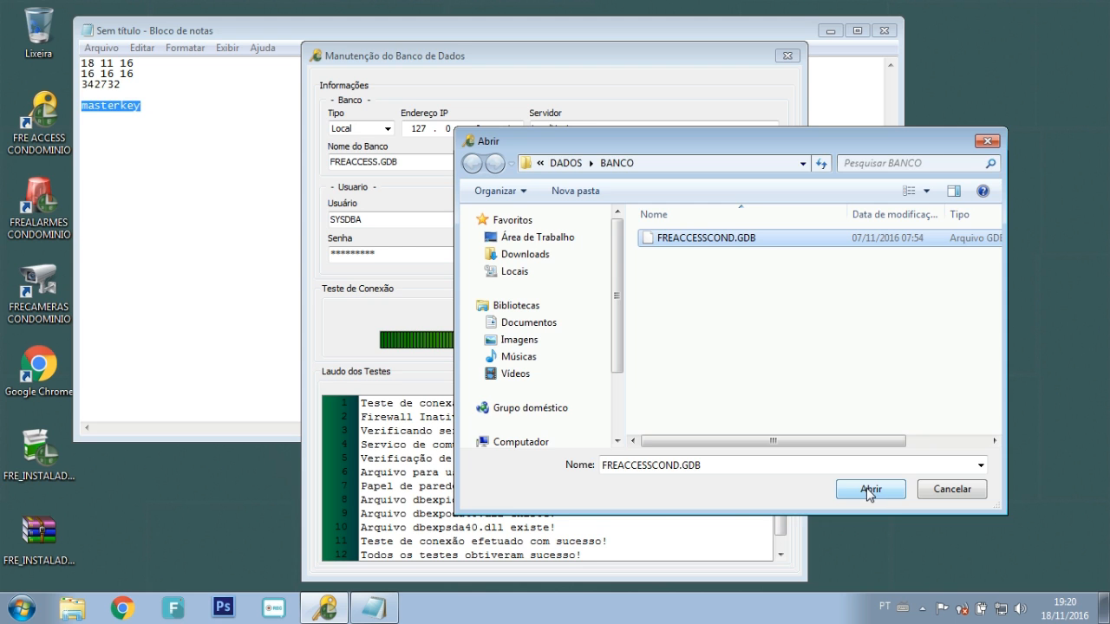
pyautogui.click(871, 490)
pyautogui.click(723, 260)
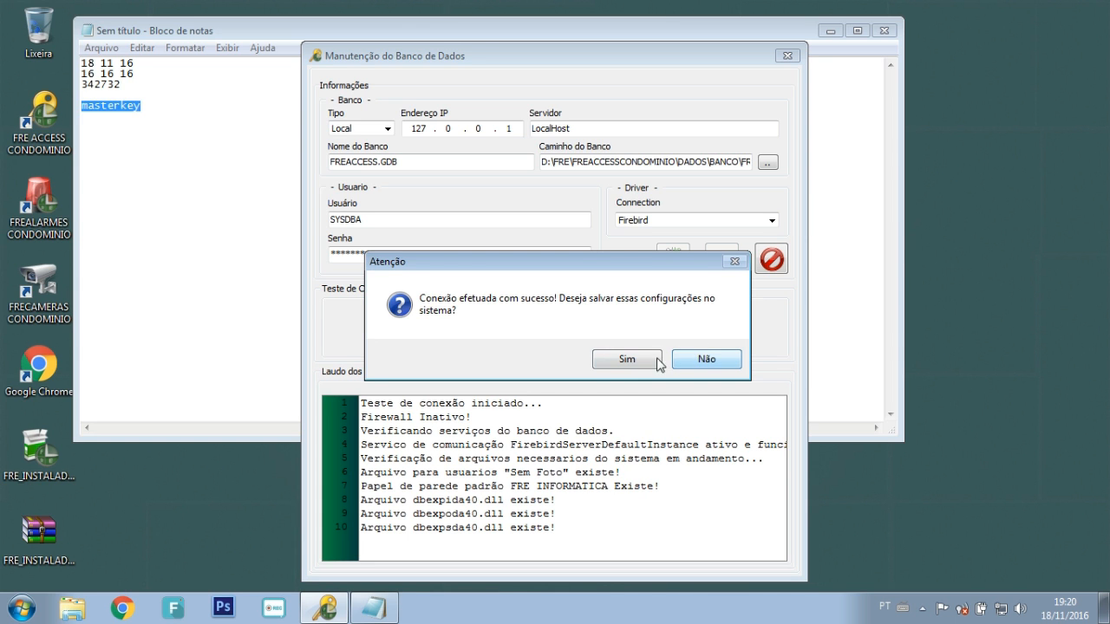
pyautogui.click(633, 359)
# Step: Dismiss the saved notice and inspect the DADOS\BANCO\FREACCESSCOND.GDB database path
pyautogui.click(645, 359)
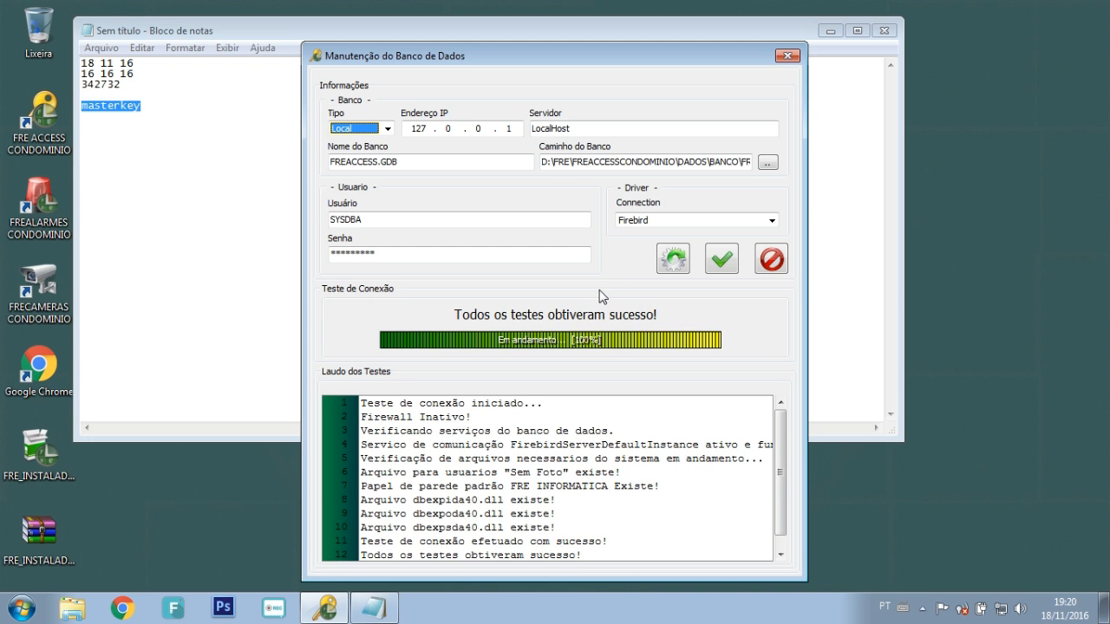
pyautogui.click(556, 167)
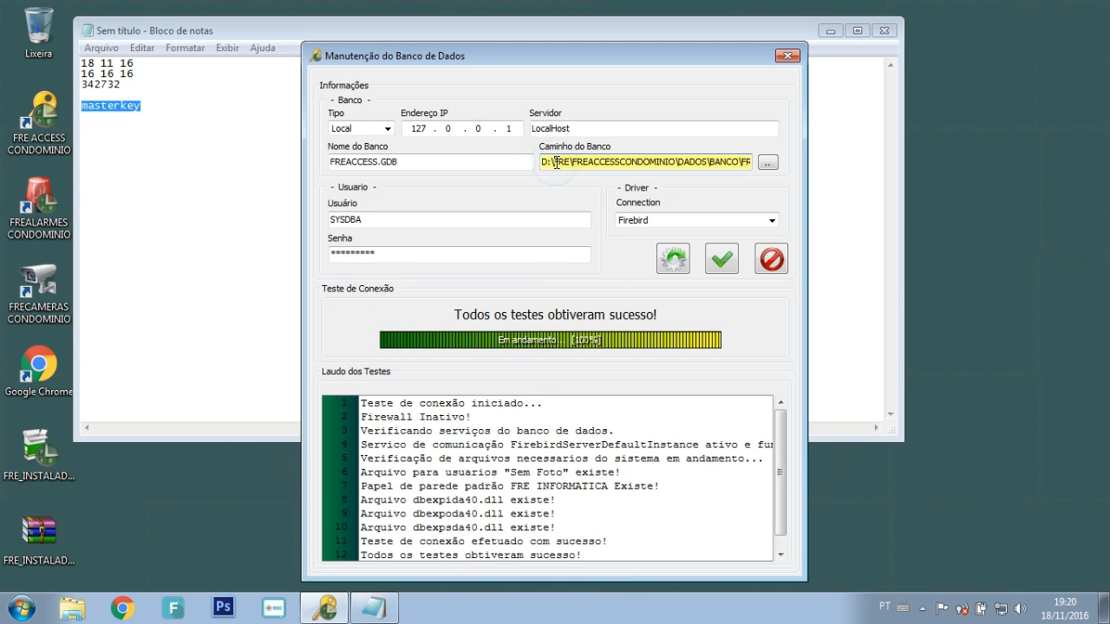
pyautogui.moveTo(541, 163); pyautogui.dragTo(725, 165)
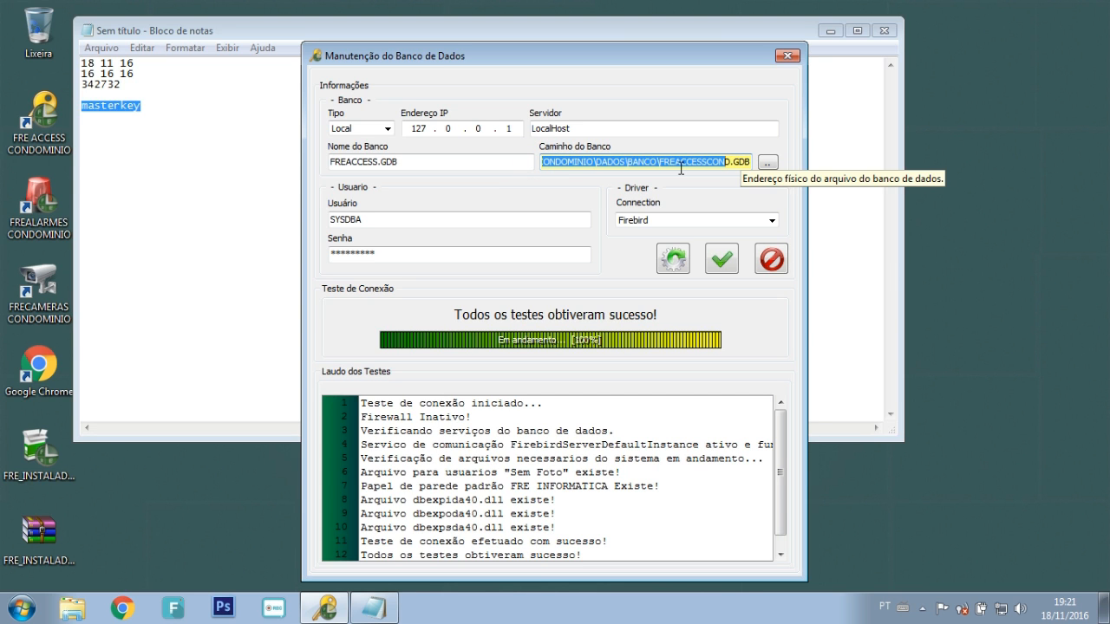
pyautogui.click(680, 168)
pyautogui.press('Left')
pyautogui.press('Left')
pyautogui.press('Left')
pyautogui.press('Left')
pyautogui.press('Left')
pyautogui.press('Left')
pyautogui.press('Left')
pyautogui.press('Left')
pyautogui.press('Left')
pyautogui.press('Left')
pyautogui.press('Left')
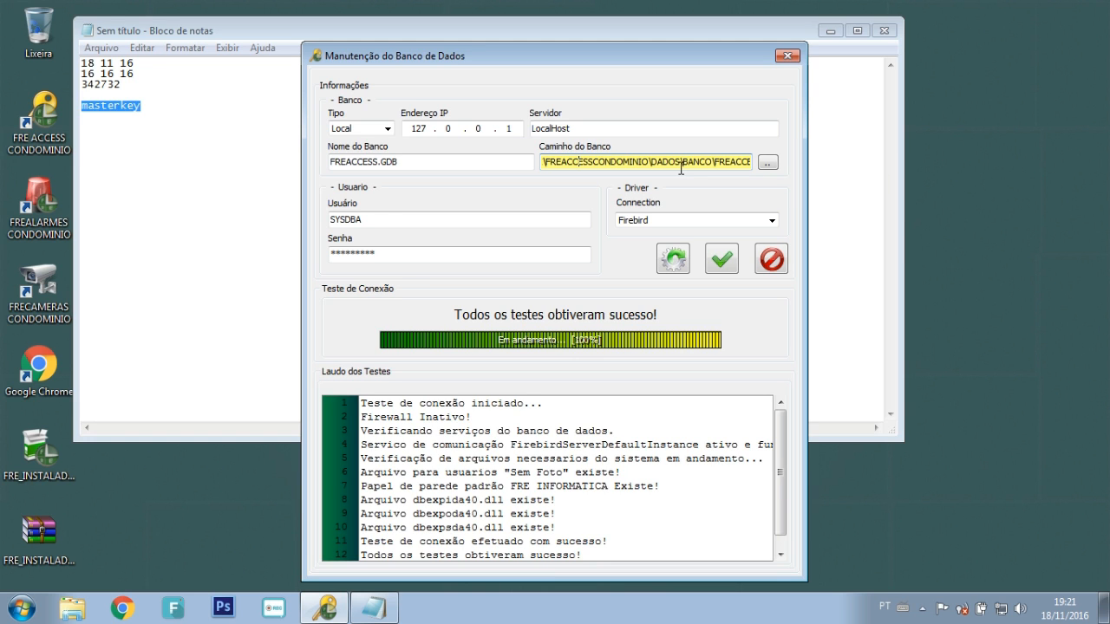
pyautogui.press('Left')
pyautogui.press('Left')
pyautogui.press('Left')
pyautogui.press('Left')
pyautogui.press('Left')
pyautogui.press('Left')
pyautogui.press('Left')
pyautogui.press('Left')
pyautogui.press('Left')
pyautogui.press('Left')
pyautogui.press('Left')
pyautogui.press('Left')
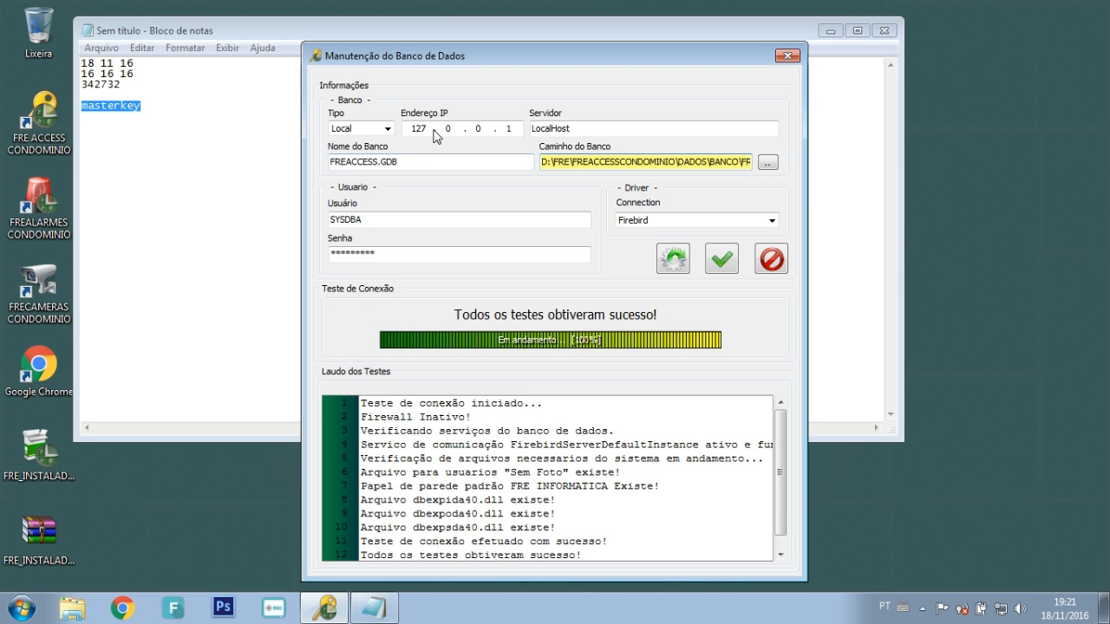
# Step: Switch the connection type to Remoto with IP address 192.168.1.254
pyautogui.click(386, 129)
pyautogui.click(380, 152)
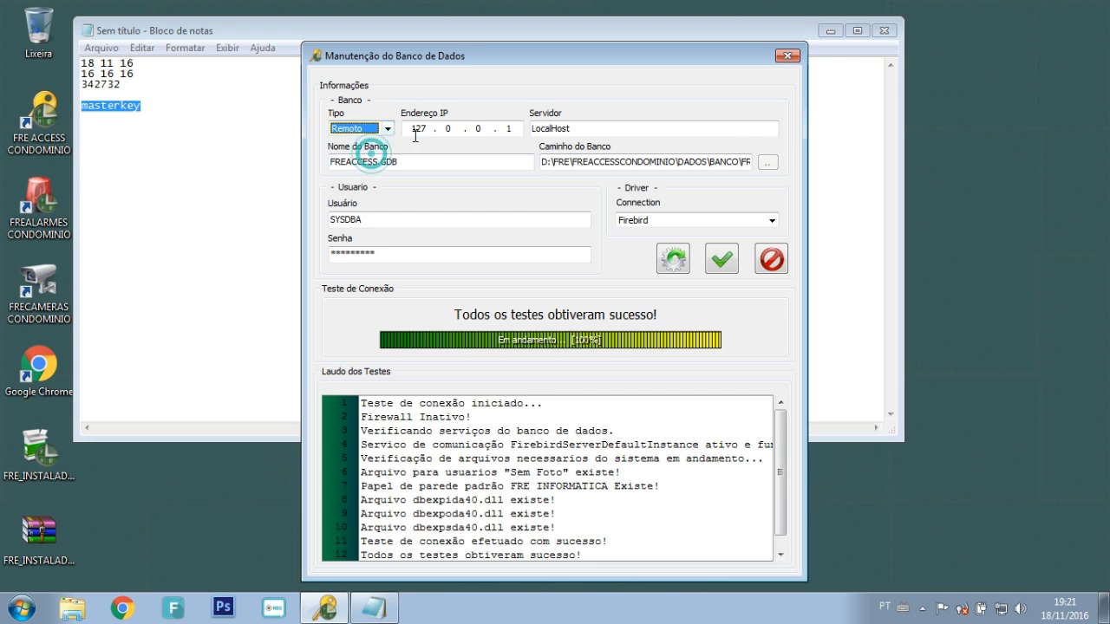
pyautogui.write('192 . ')
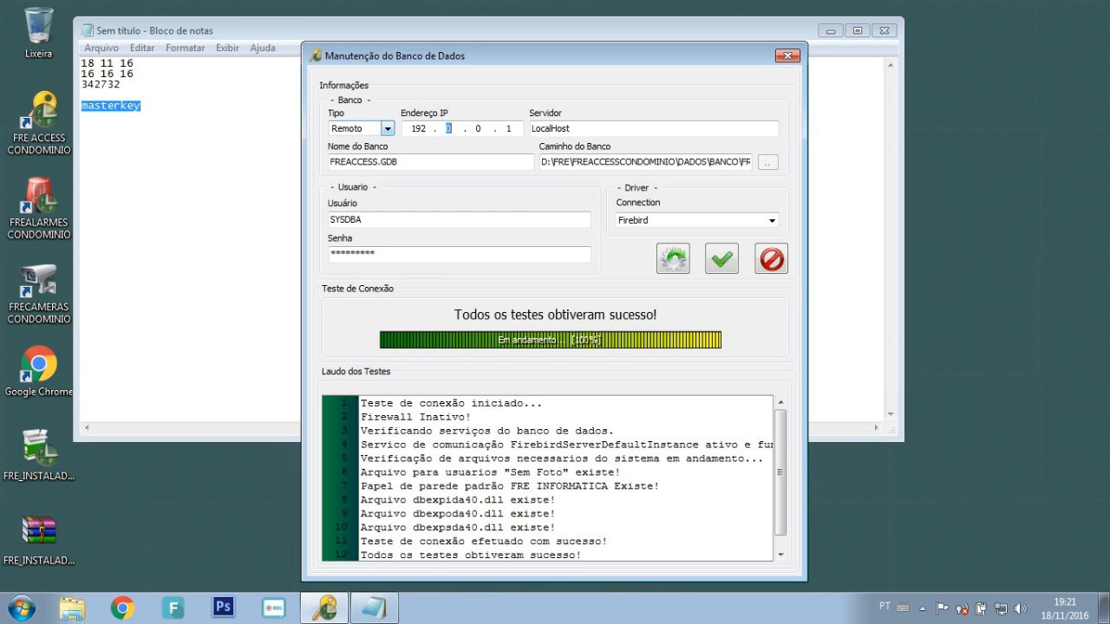
pyautogui.write('168')
# Step: Misspell the file name as FREACCESCOND.GDB and test the connection
pyautogui.click(543, 163)
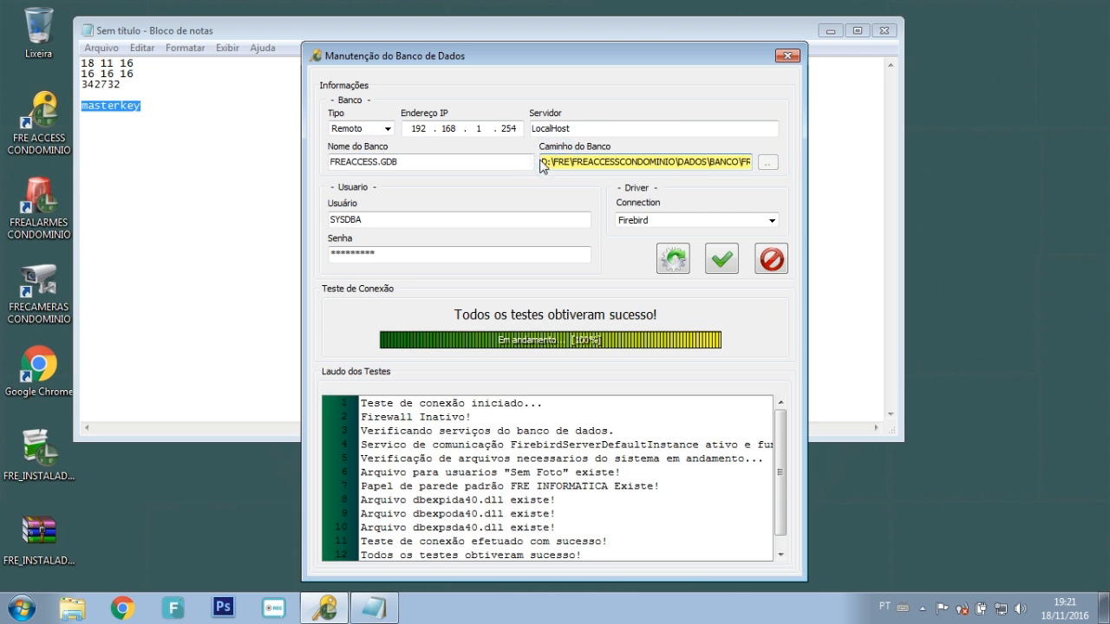
pyautogui.moveTo(543, 163); pyautogui.dragTo(751, 167)
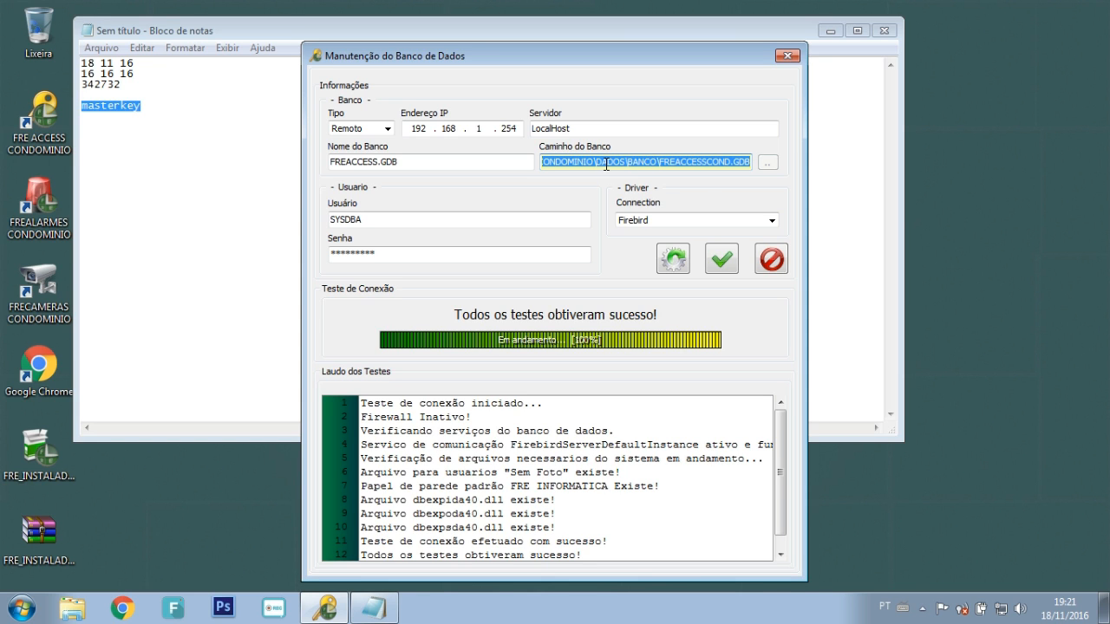
pyautogui.click(705, 162)
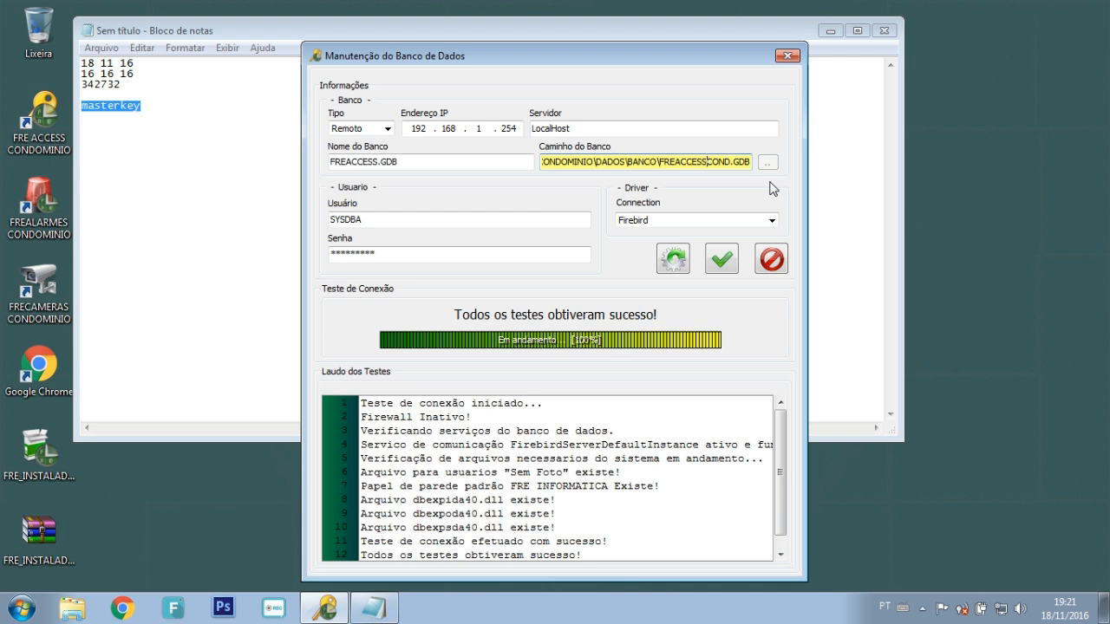
pyautogui.press('BackSpace')
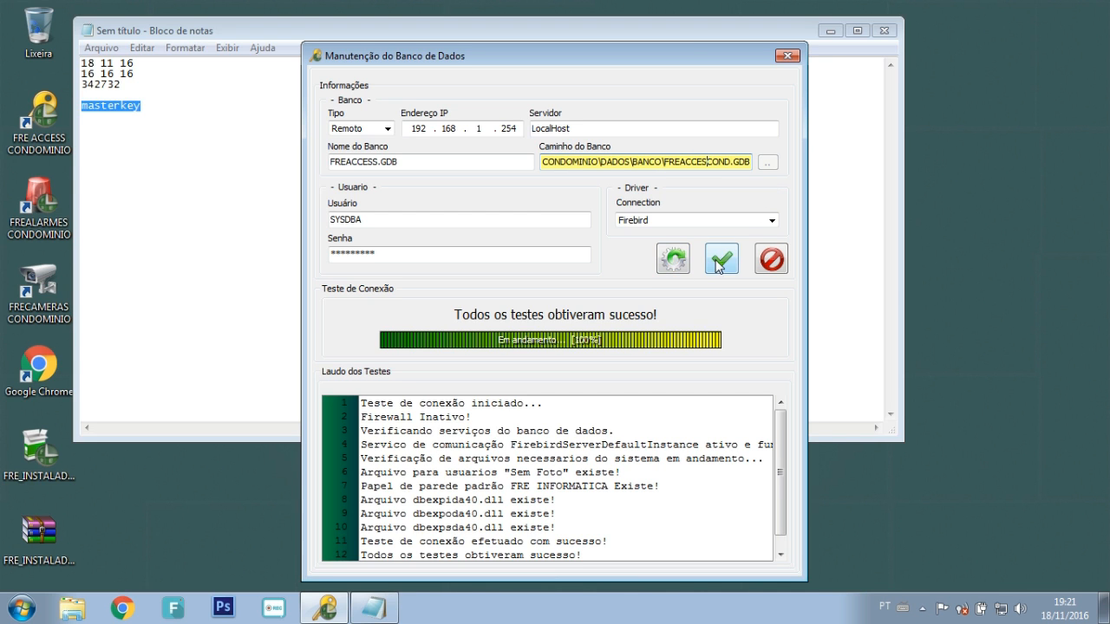
pyautogui.click(721, 260)
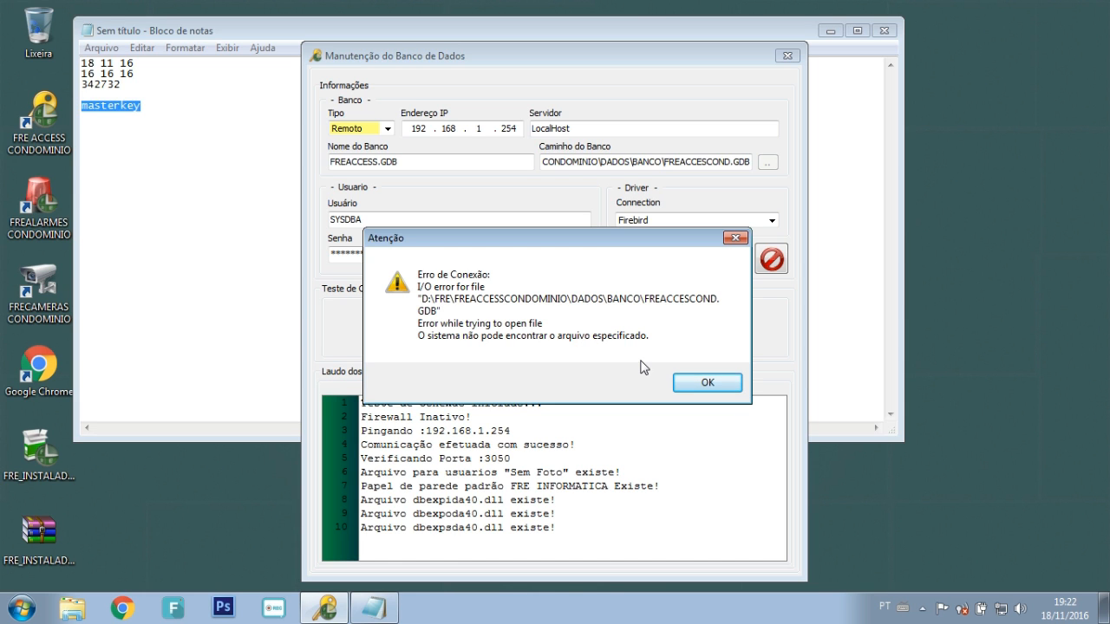
# Step: Dismiss the file-not-found error, switch to Local and reselect FREACCESSCOND.GDB
pyautogui.click(706, 384)
pyautogui.click(718, 162)
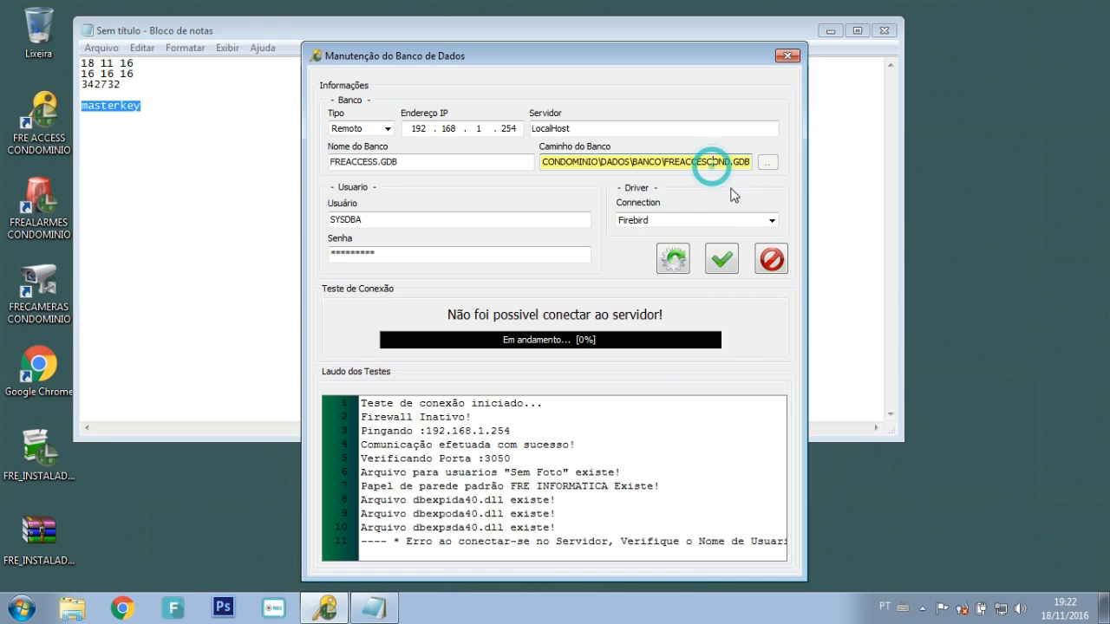
pyautogui.click(382, 128)
pyautogui.click(346, 142)
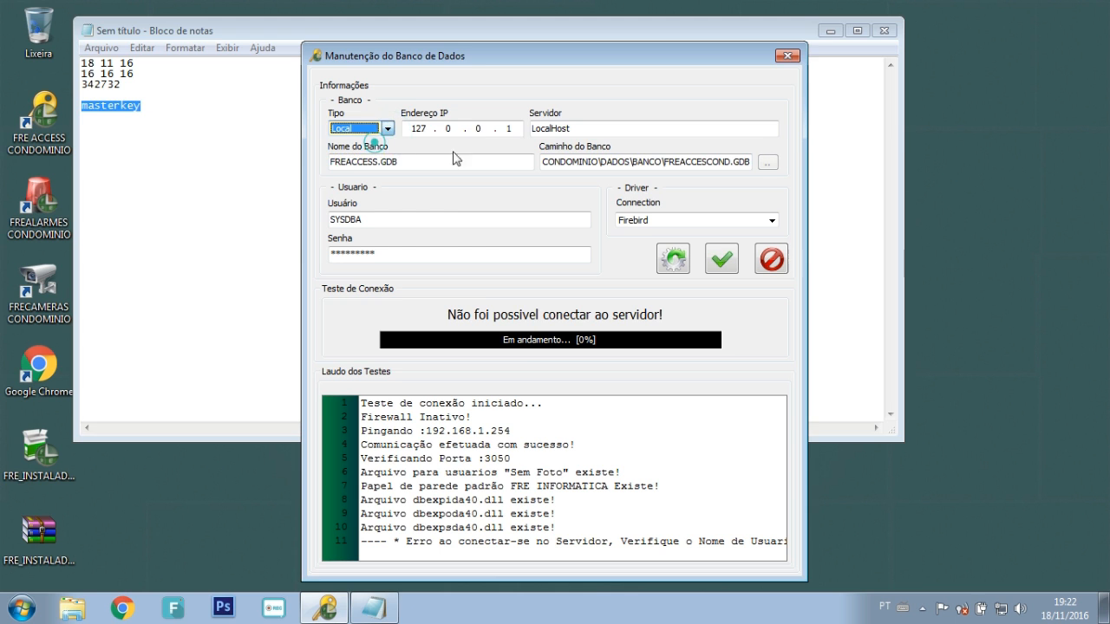
pyautogui.click(768, 162)
pyautogui.click(669, 235)
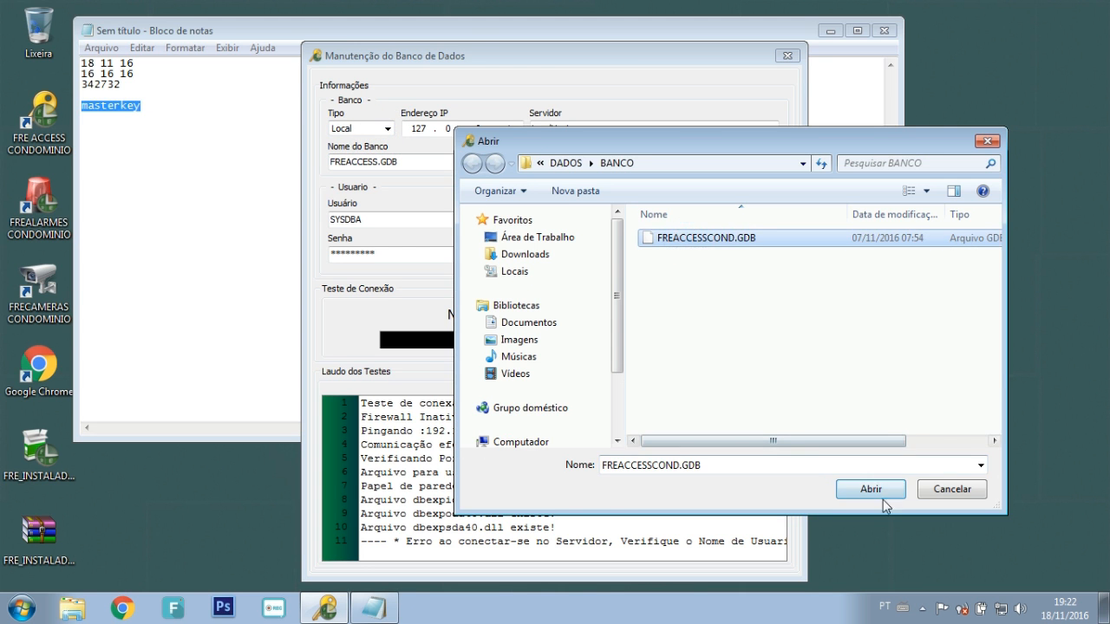
pyautogui.click(880, 487)
# Step: Retest the connection, save the settings and close database maintenance to restart
pyautogui.click(726, 259)
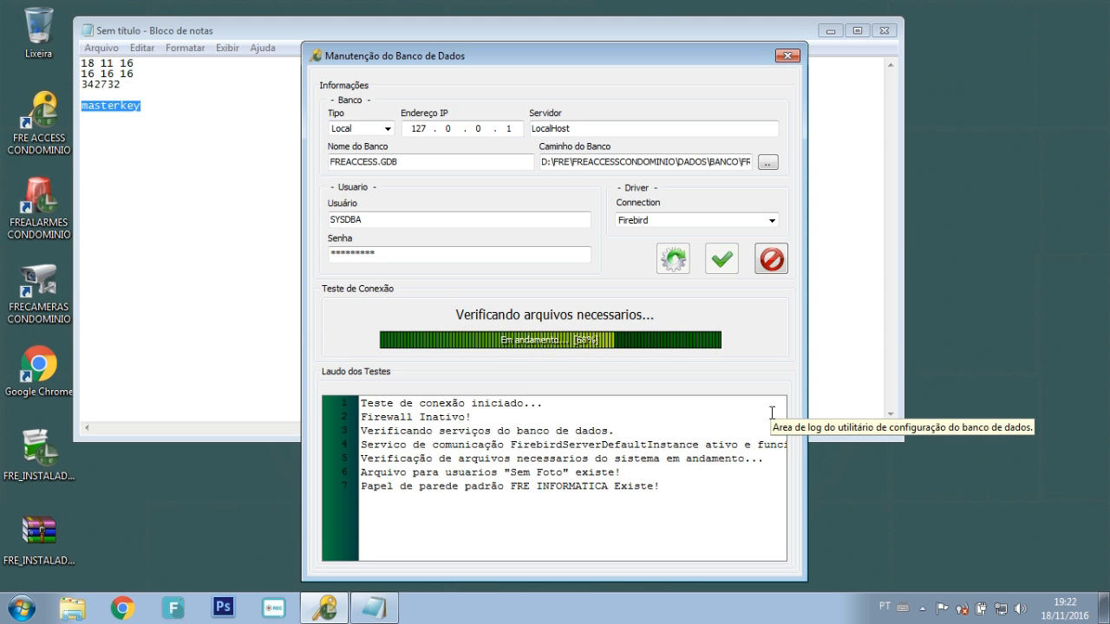
pyautogui.click(632, 357)
pyautogui.click(637, 359)
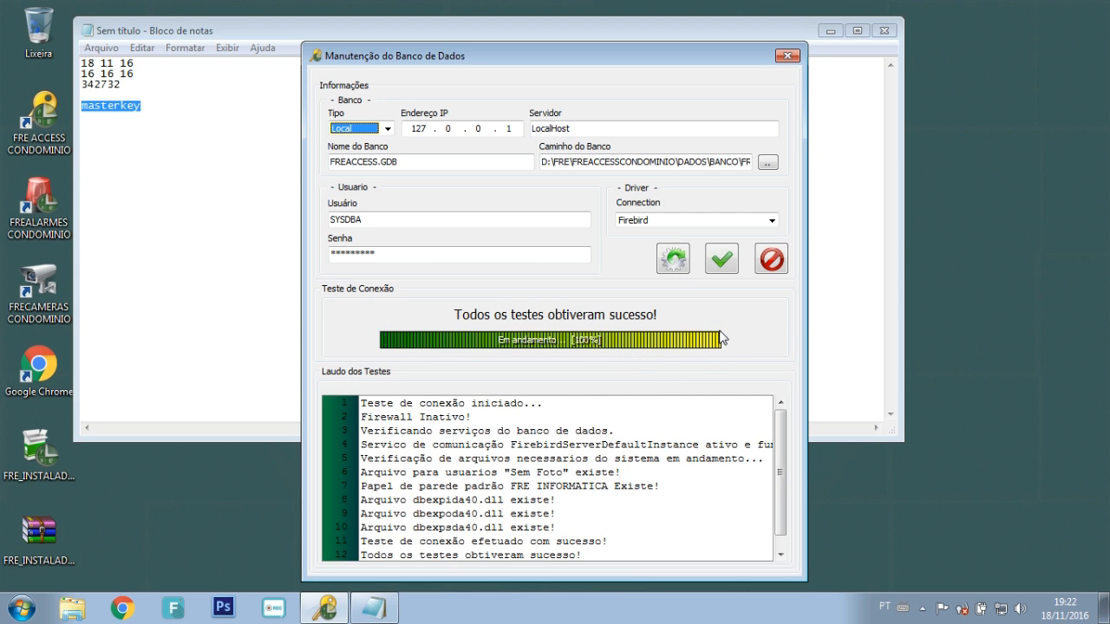
pyautogui.click(769, 260)
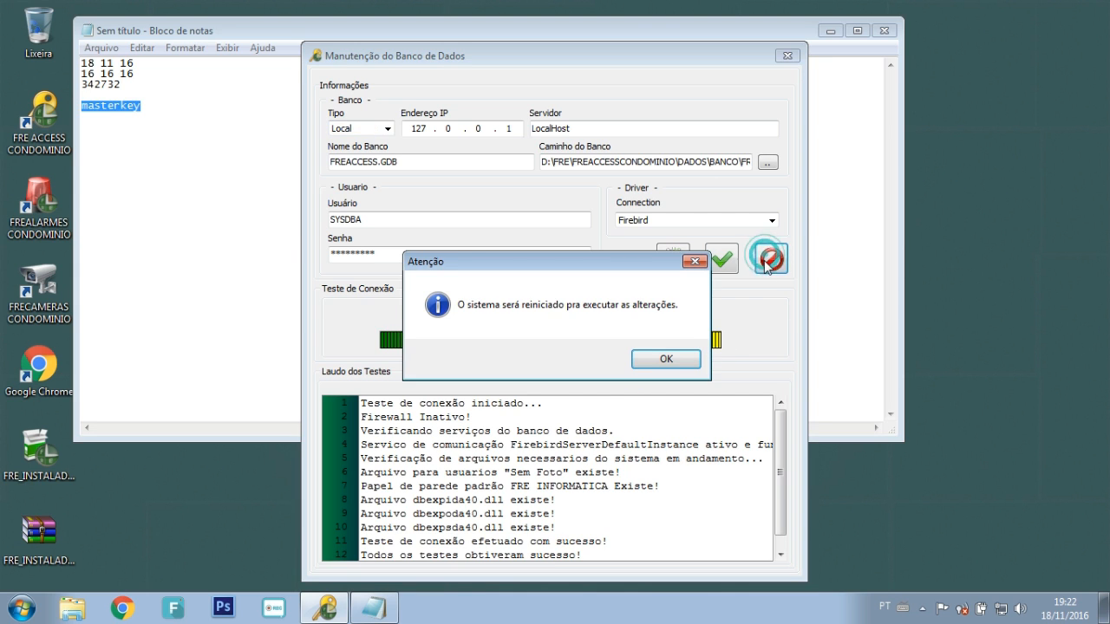
pyautogui.click(666, 359)
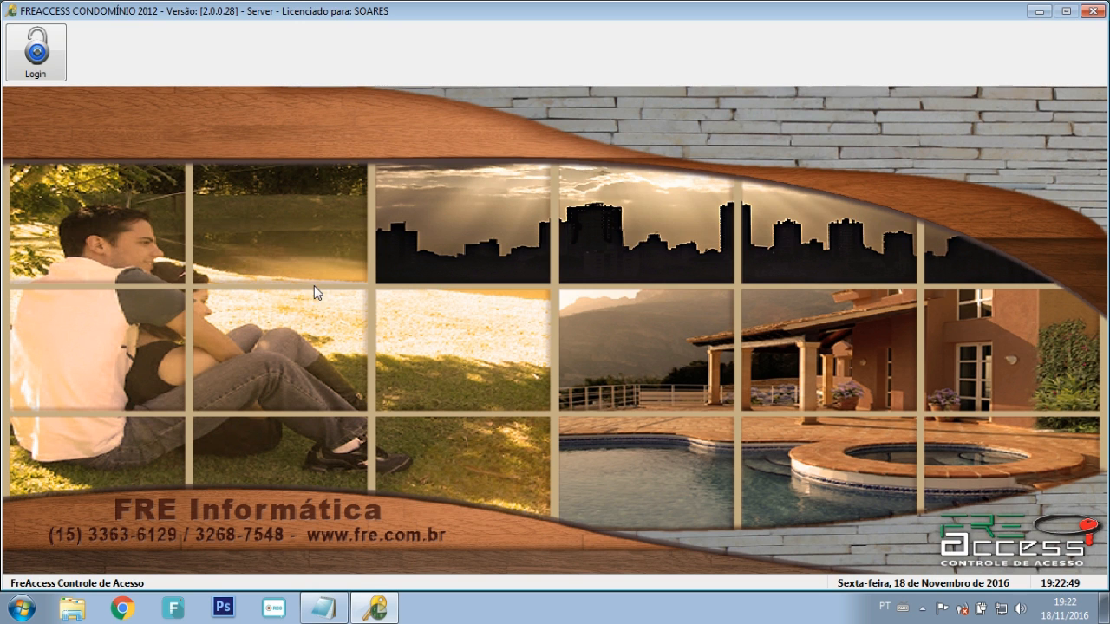
# Step: Start the login, dismissing the missing-version warning and the initial-login notice
pyautogui.click(58, 72)
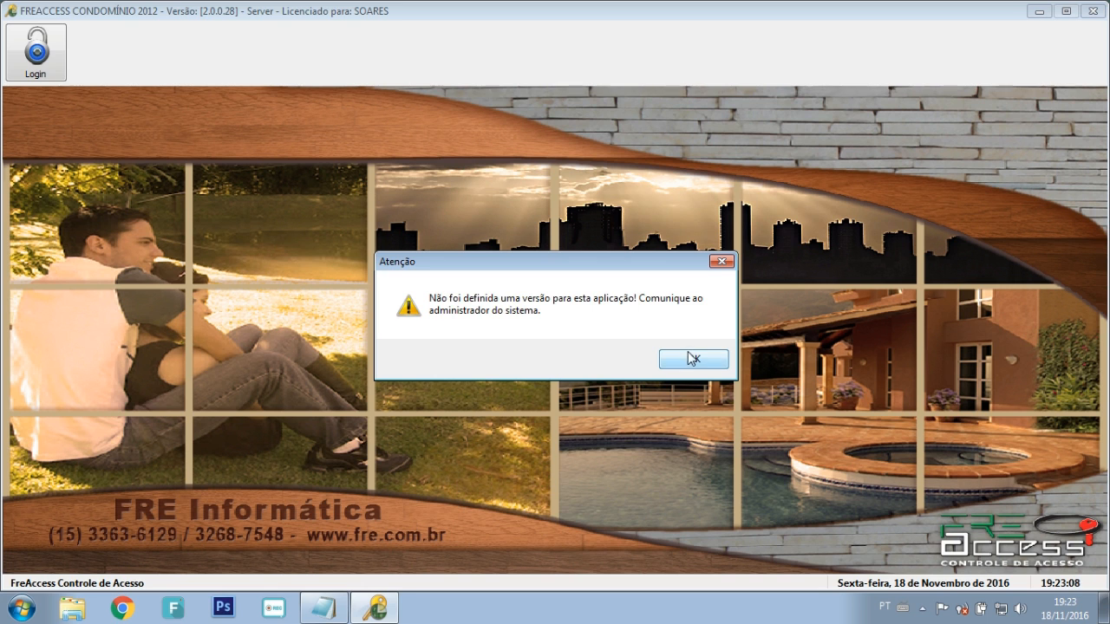
pyautogui.click(689, 358)
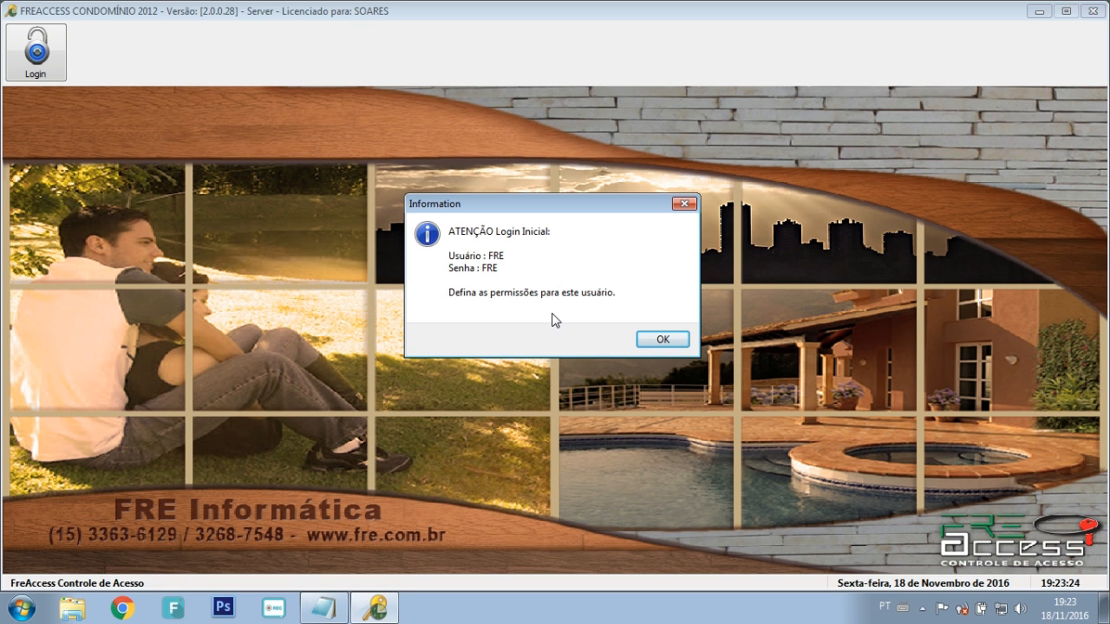
pyautogui.click(661, 340)
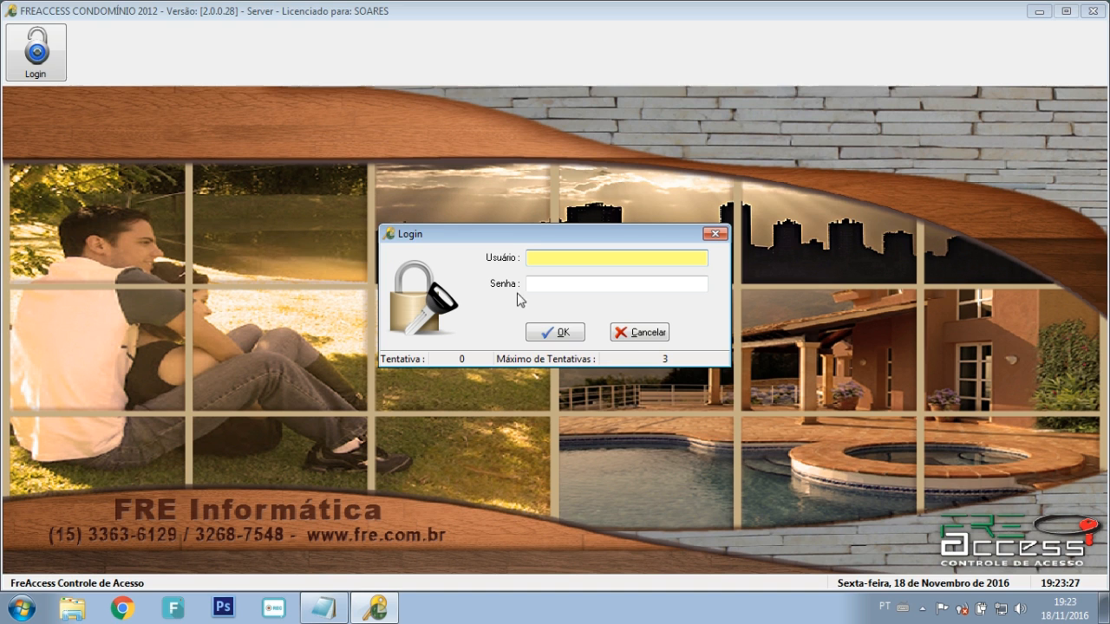
# Step: Log in with the initial administrator user FRE and its password
pyautogui.click(541, 258)
pyautogui.click(616, 283)
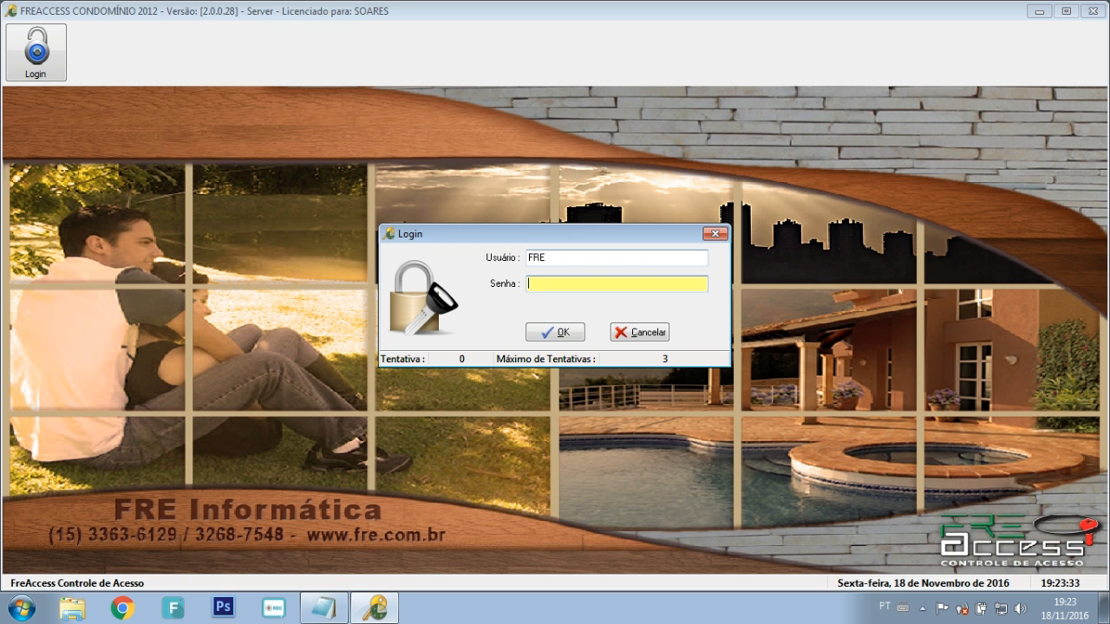
pyautogui.click(564, 331)
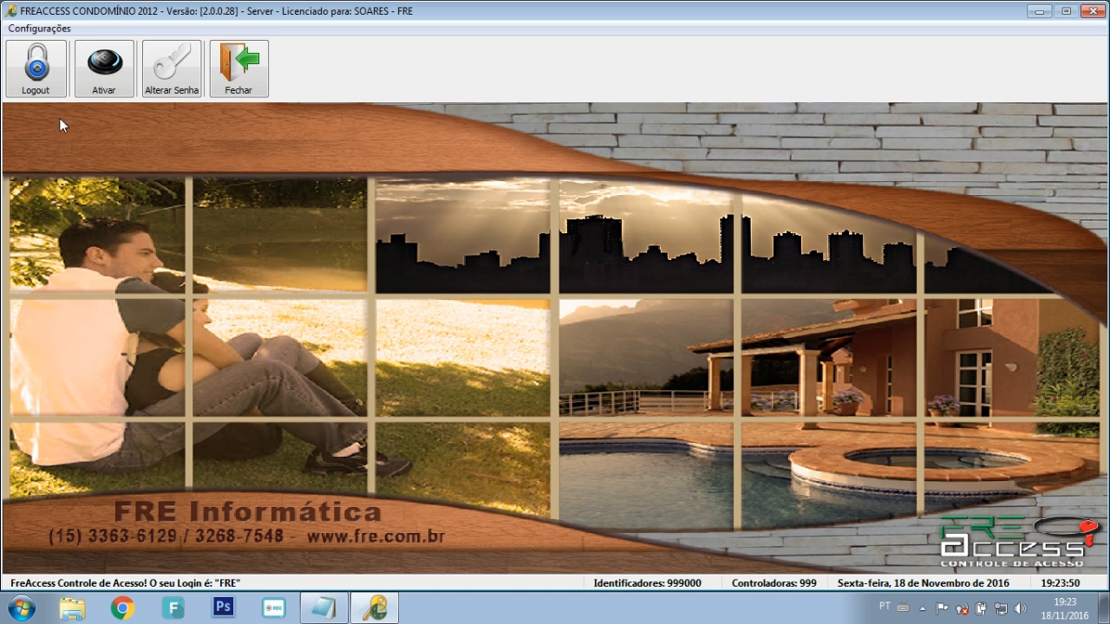
# Step: Open the system user registry and the listed user's permissions window
pyautogui.click(39, 28)
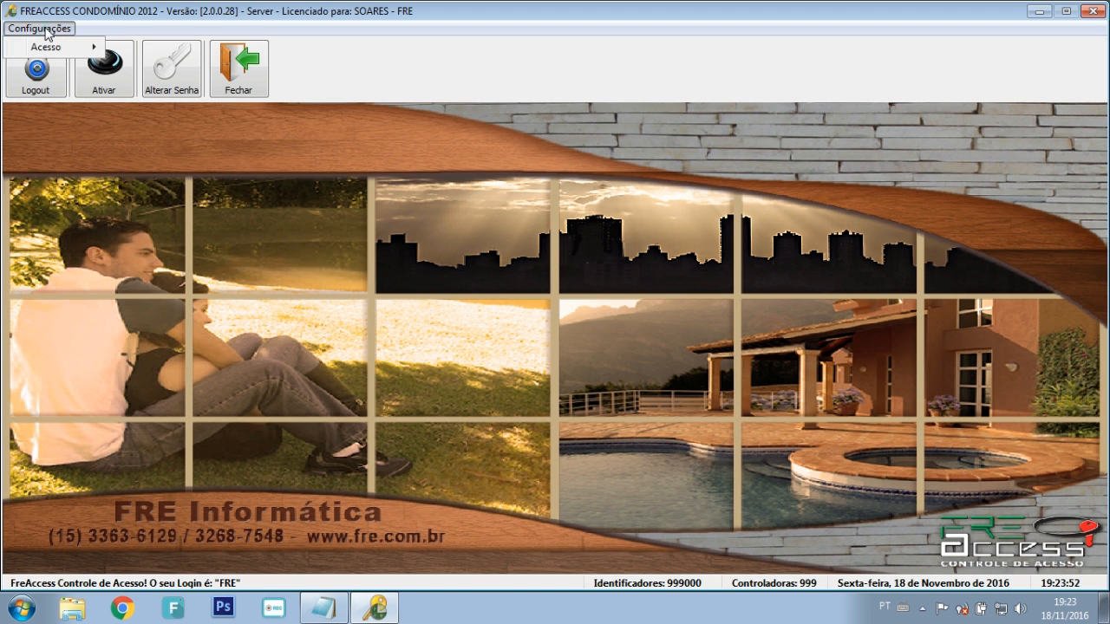
pyautogui.moveTo(75, 50)
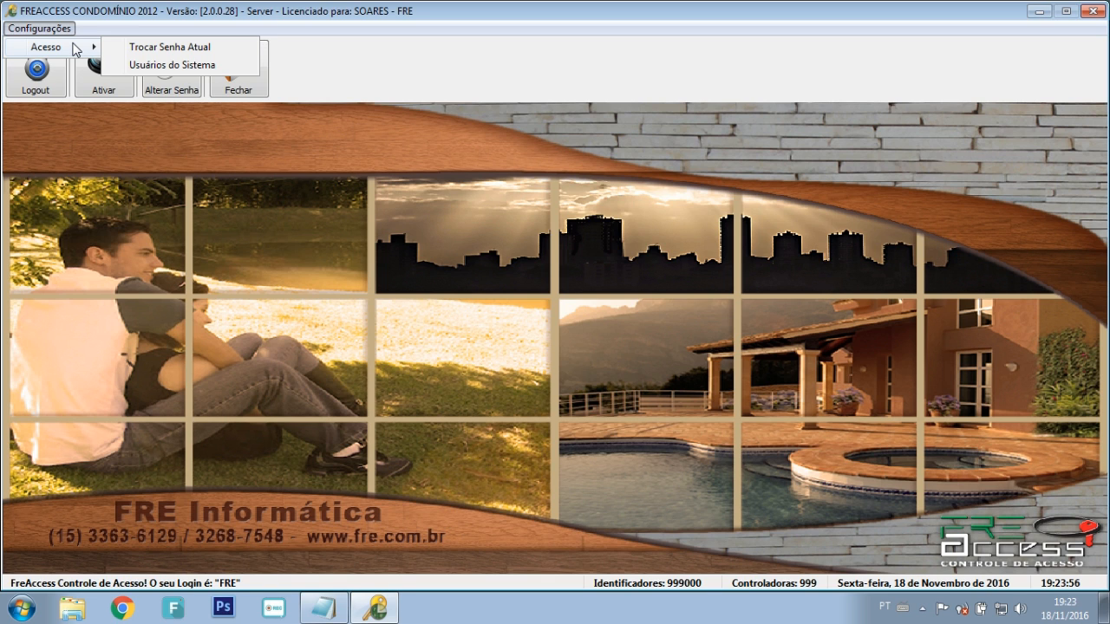
pyautogui.click(137, 65)
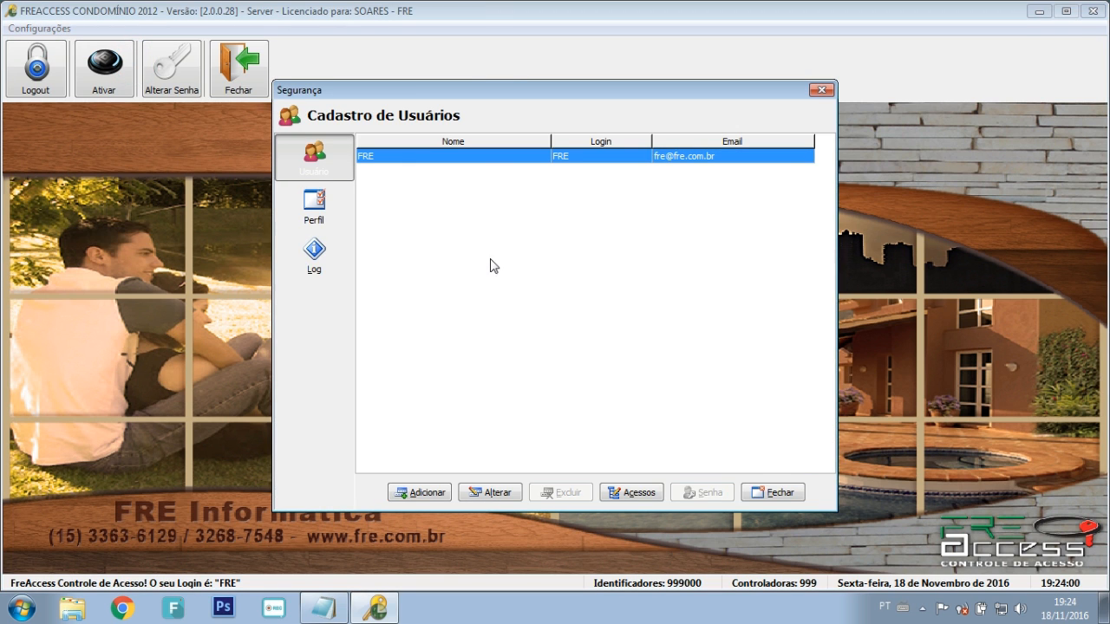
pyautogui.click(632, 492)
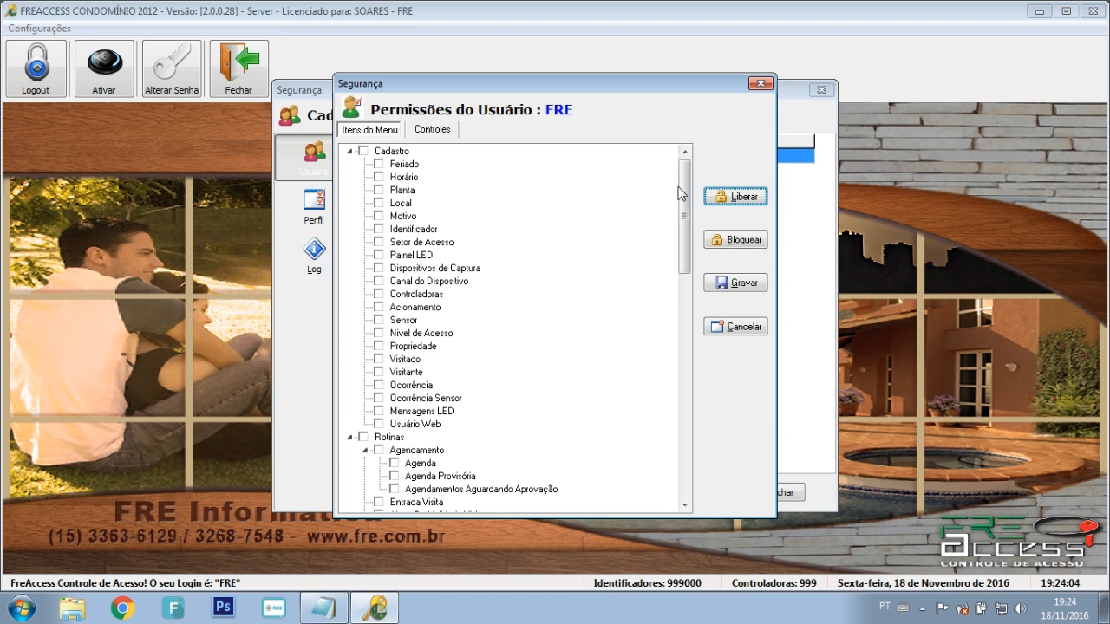
# Step: Grant FRE every menu item and control permission and save them
pyautogui.moveTo(683, 180); pyautogui.dragTo(686, 215)
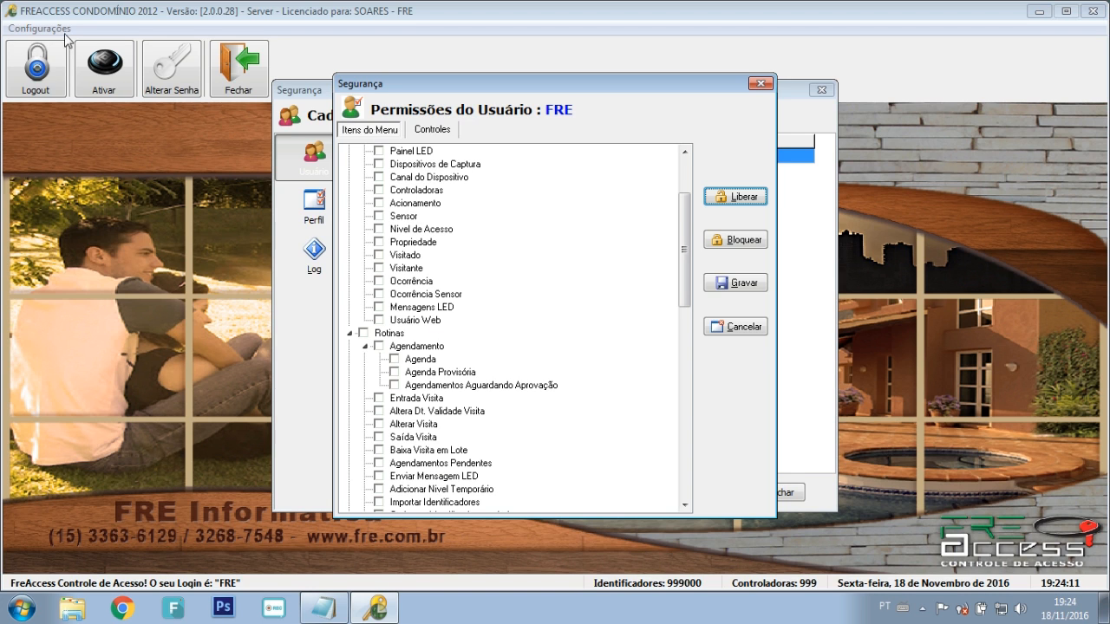
pyautogui.press('Tab')
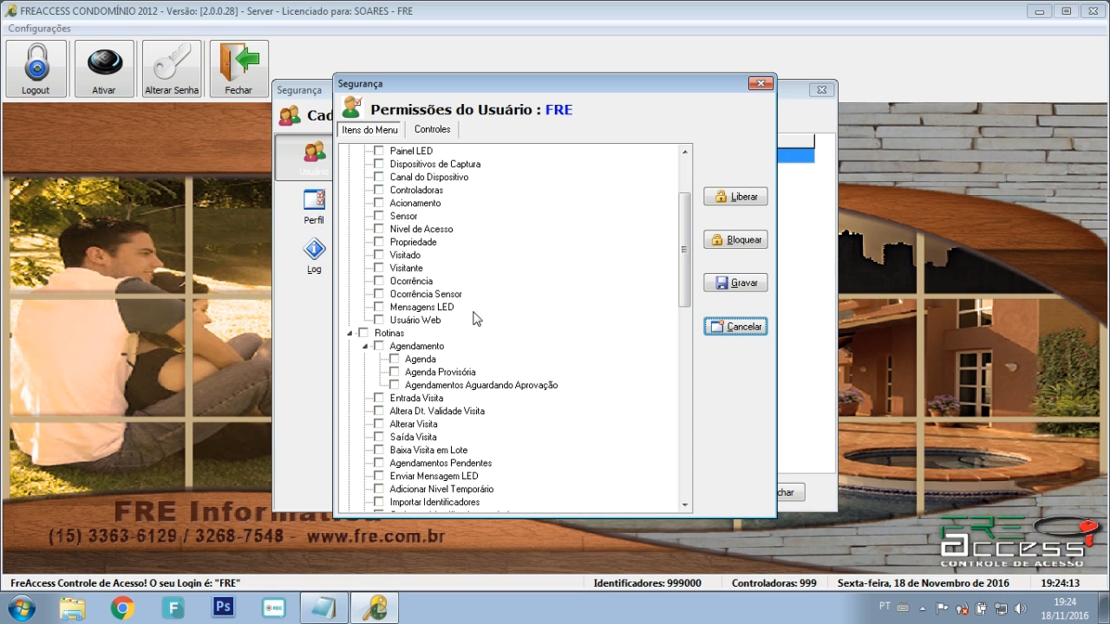
pyautogui.scroll(3, 661, 238)
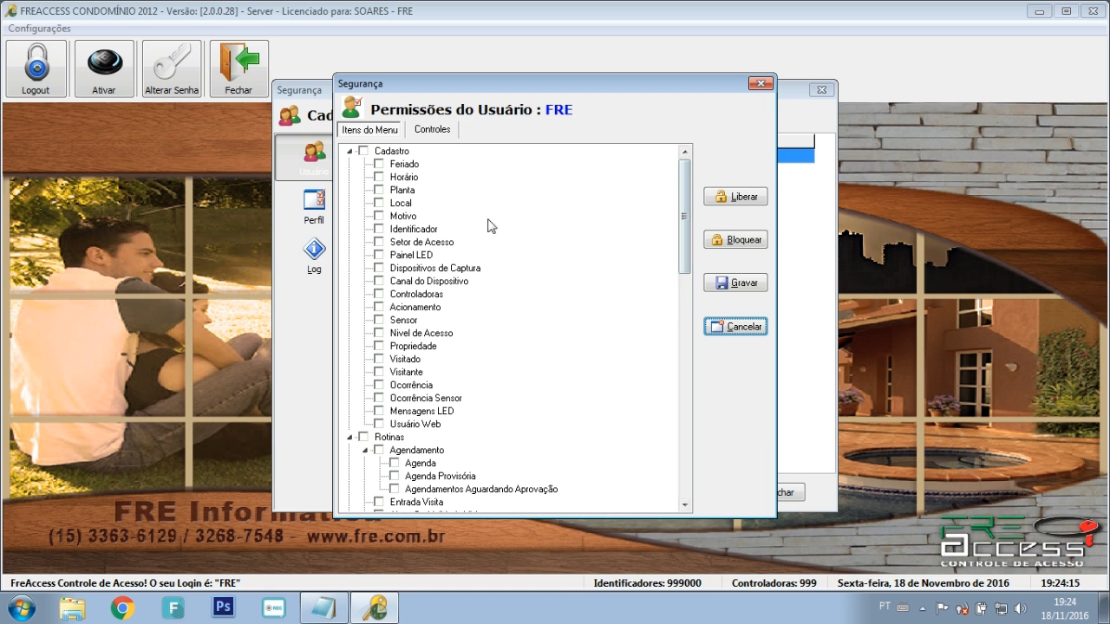
pyautogui.click(718, 197)
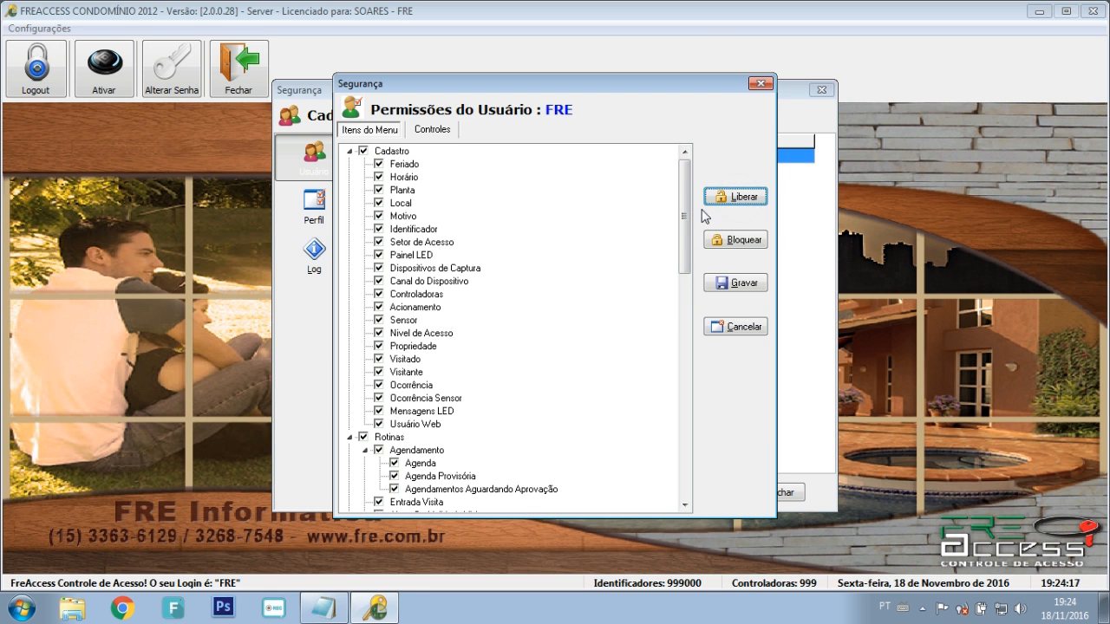
pyautogui.click(433, 130)
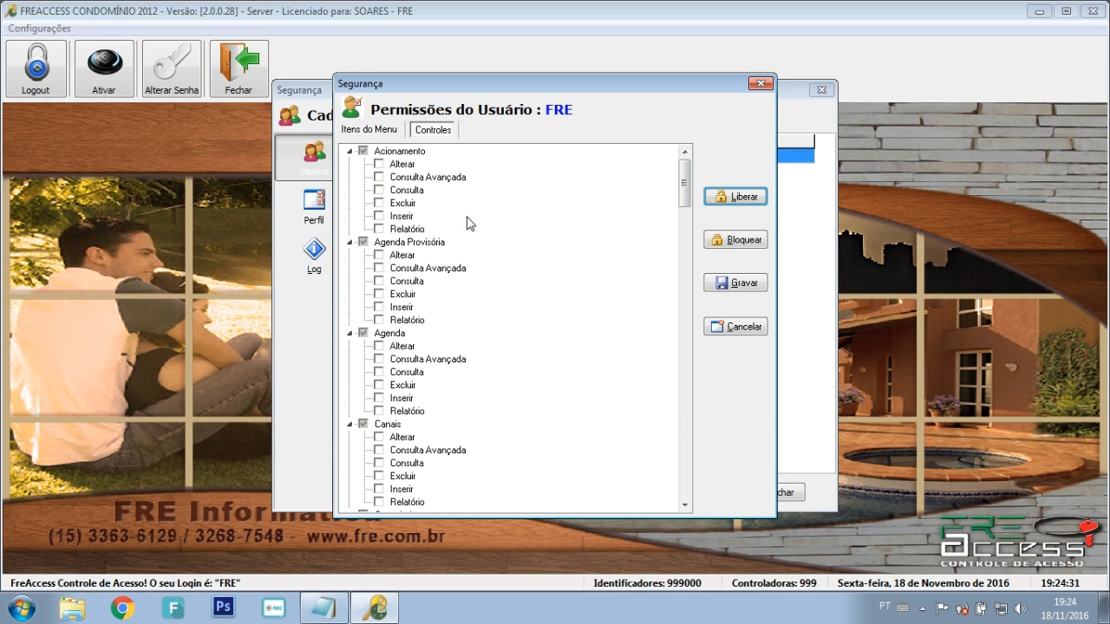
pyautogui.click(733, 206)
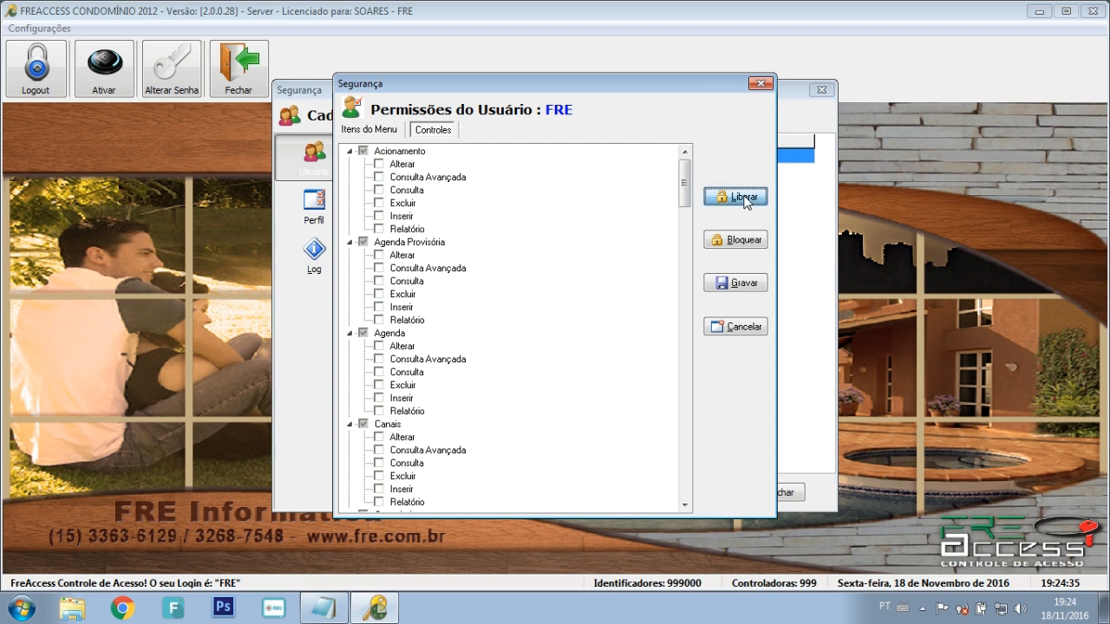
pyautogui.click(735, 284)
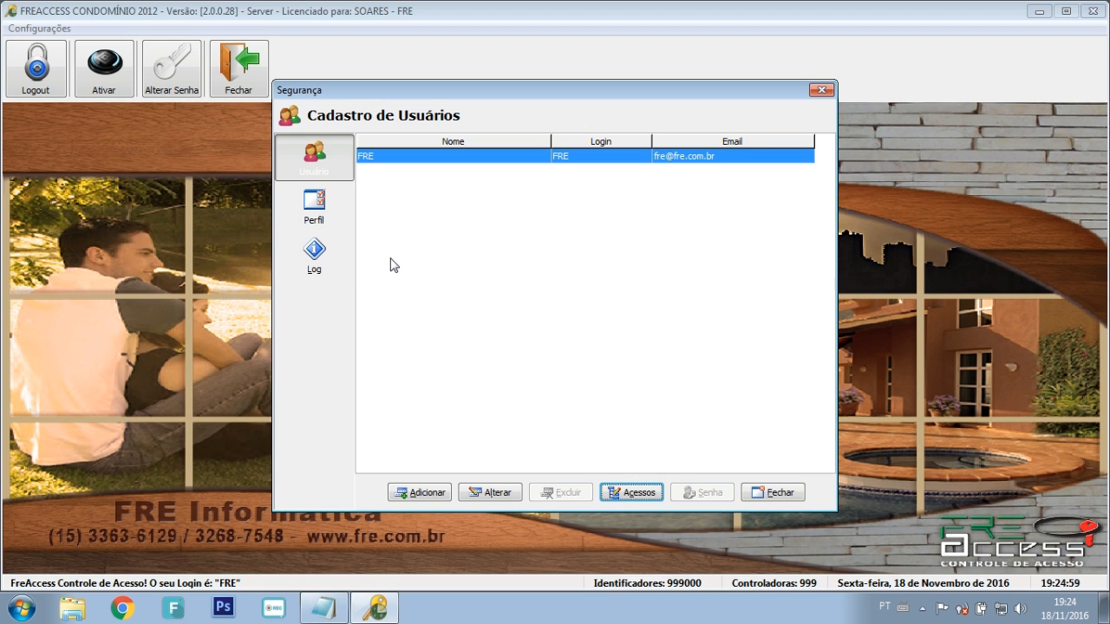
pyautogui.click(332, 216)
pyautogui.click(635, 494)
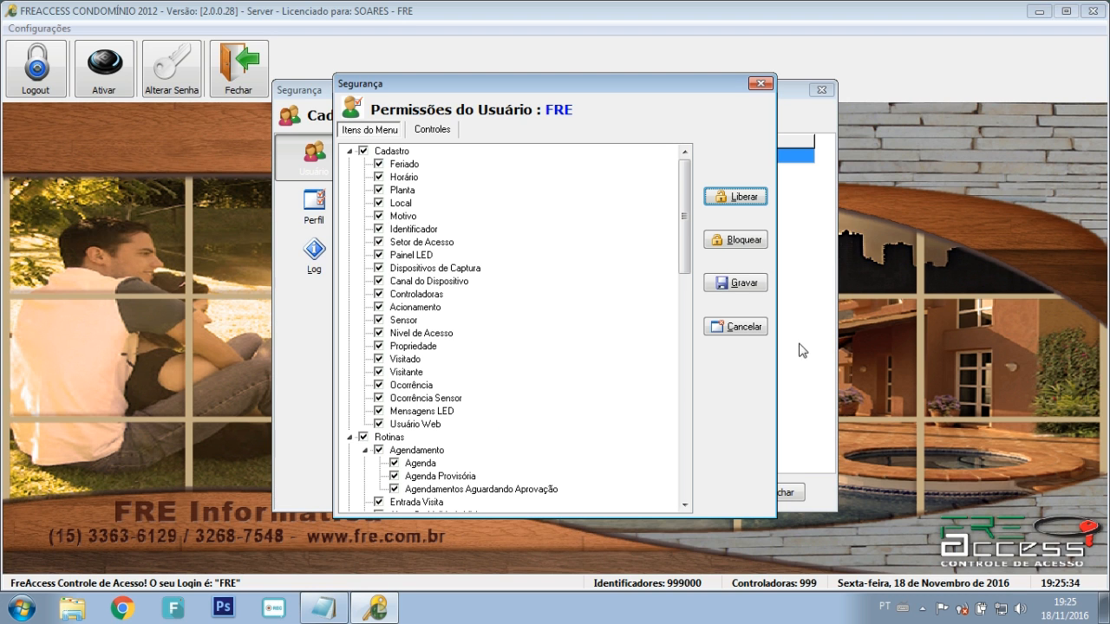
pyautogui.click(742, 330)
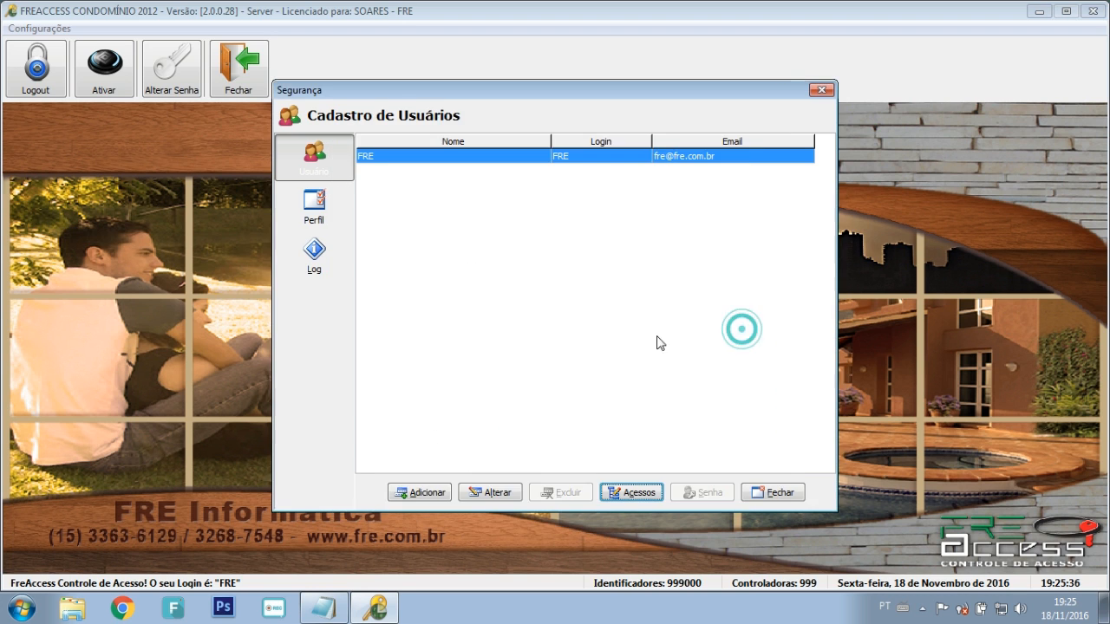
# Step: Create a new user profile named ADM
pyautogui.click(318, 217)
pyautogui.click(458, 492)
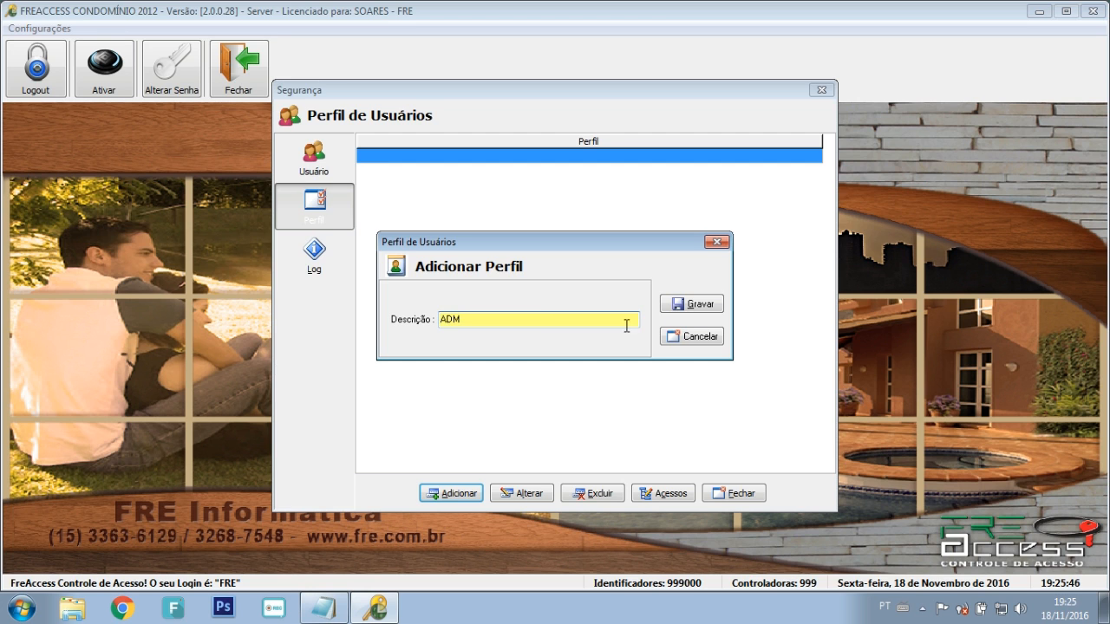
pyautogui.click(691, 305)
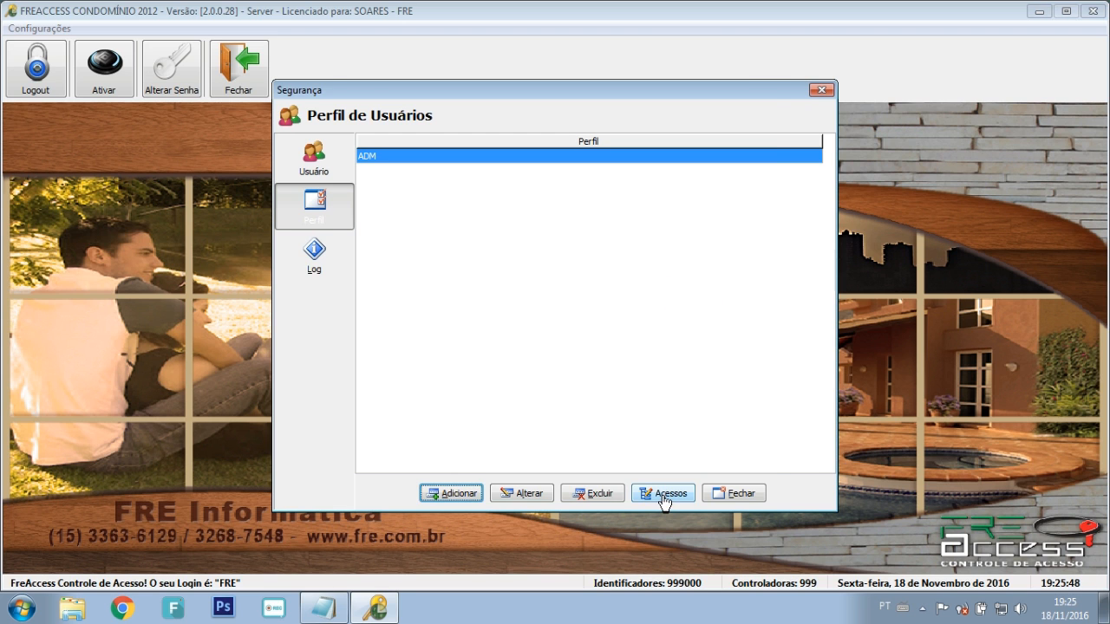
# Step: Allow the ADM profile the Visitado, Visitante, Propriedade and Horário menu items
pyautogui.click(665, 495)
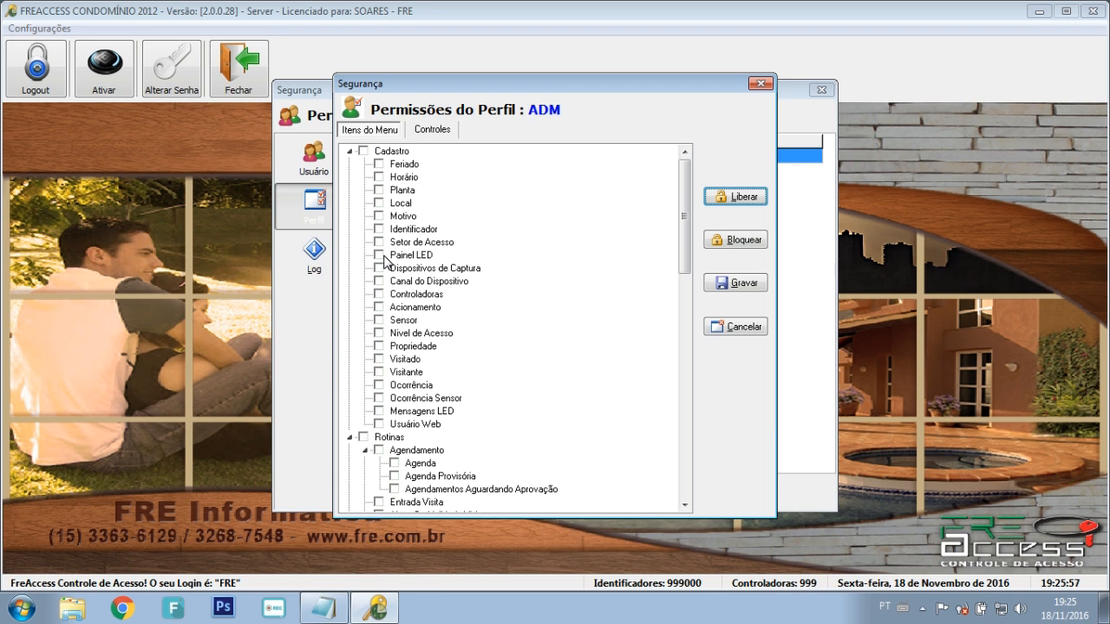
pyautogui.click(378, 358)
pyautogui.click(378, 372)
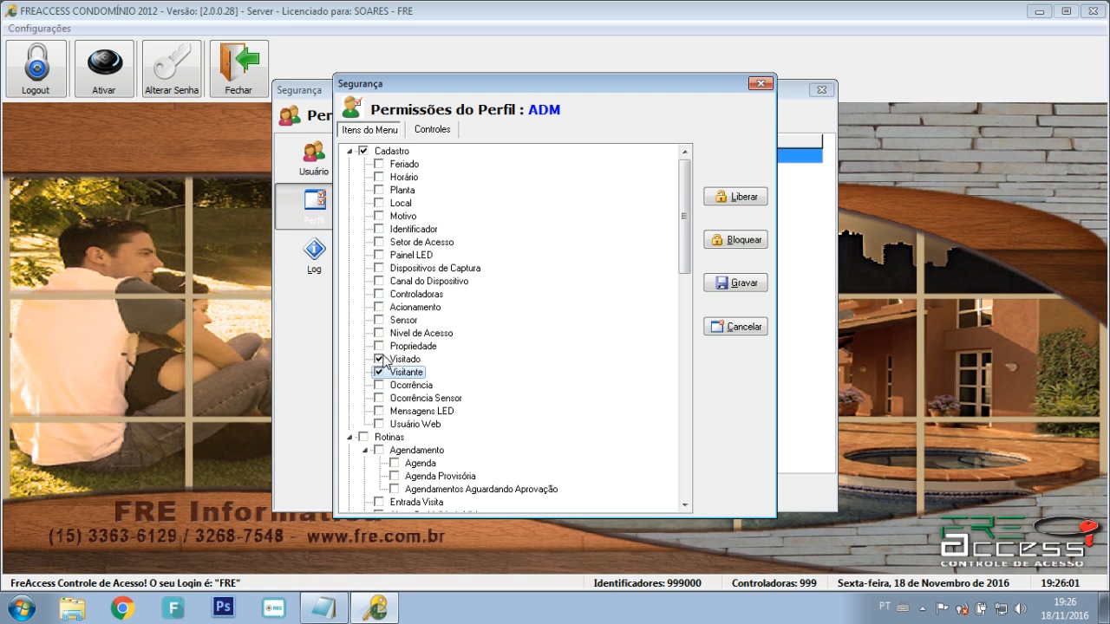
pyautogui.click(379, 347)
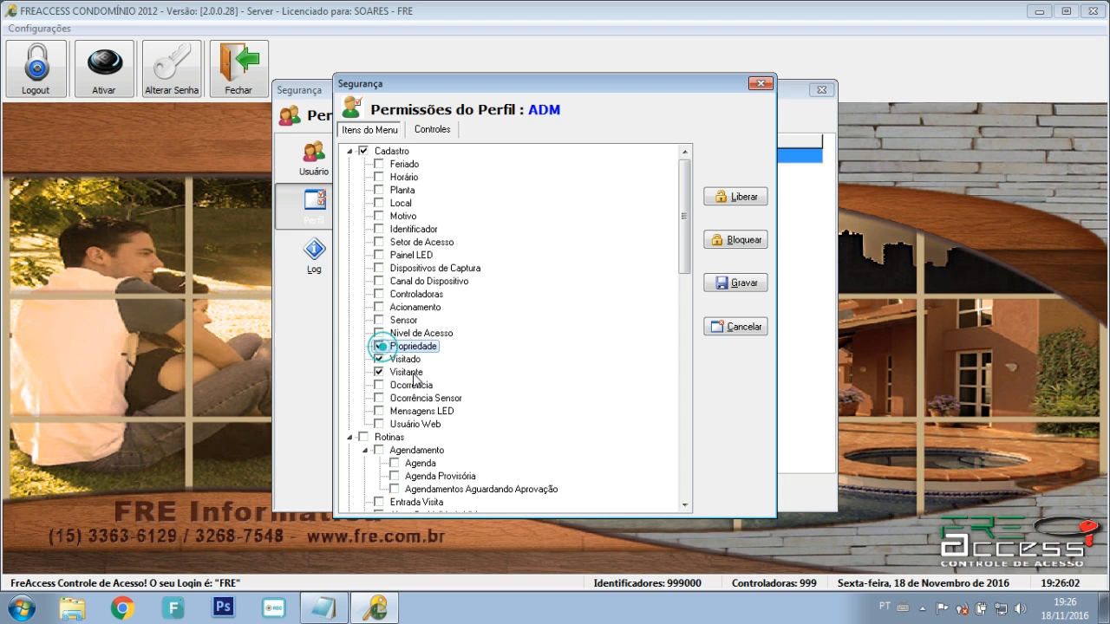
pyautogui.click(378, 177)
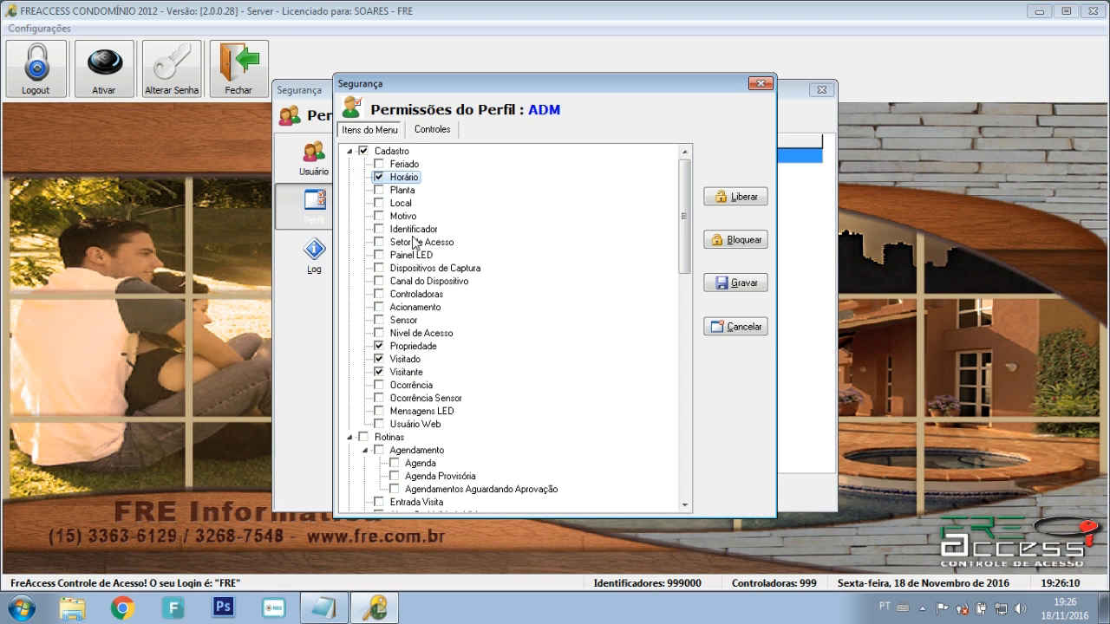
# Step: Allow Visitante controls: editing, basic and advanced lookups, inserting and reports
pyautogui.click(433, 130)
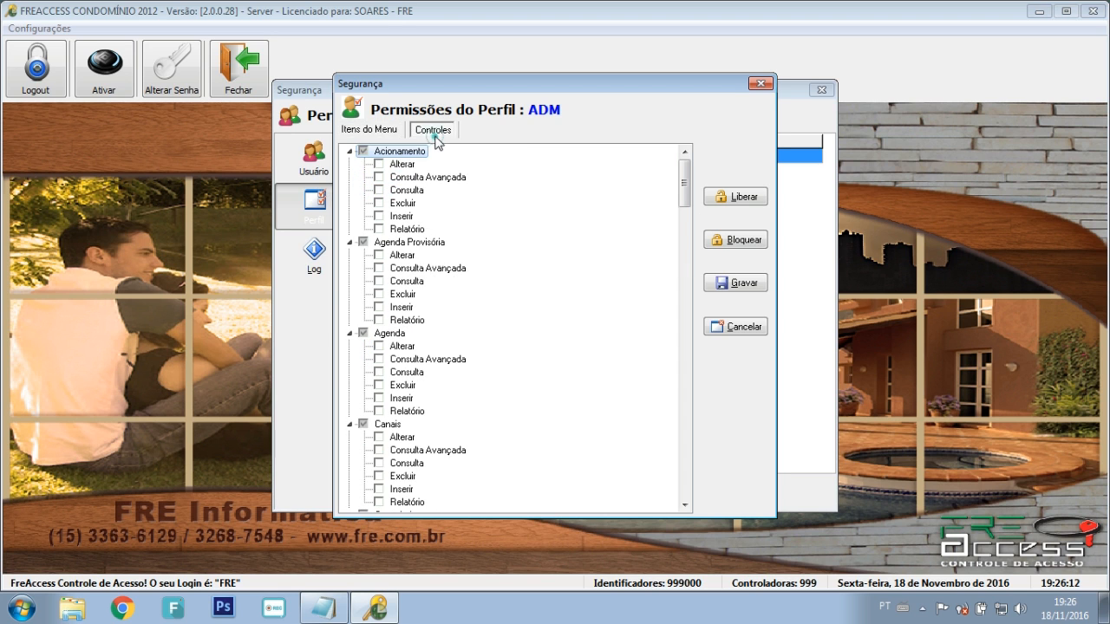
pyautogui.moveTo(684, 184); pyautogui.dragTo(664, 487)
pyautogui.click(378, 359)
pyautogui.click(379, 411)
pyautogui.click(379, 398)
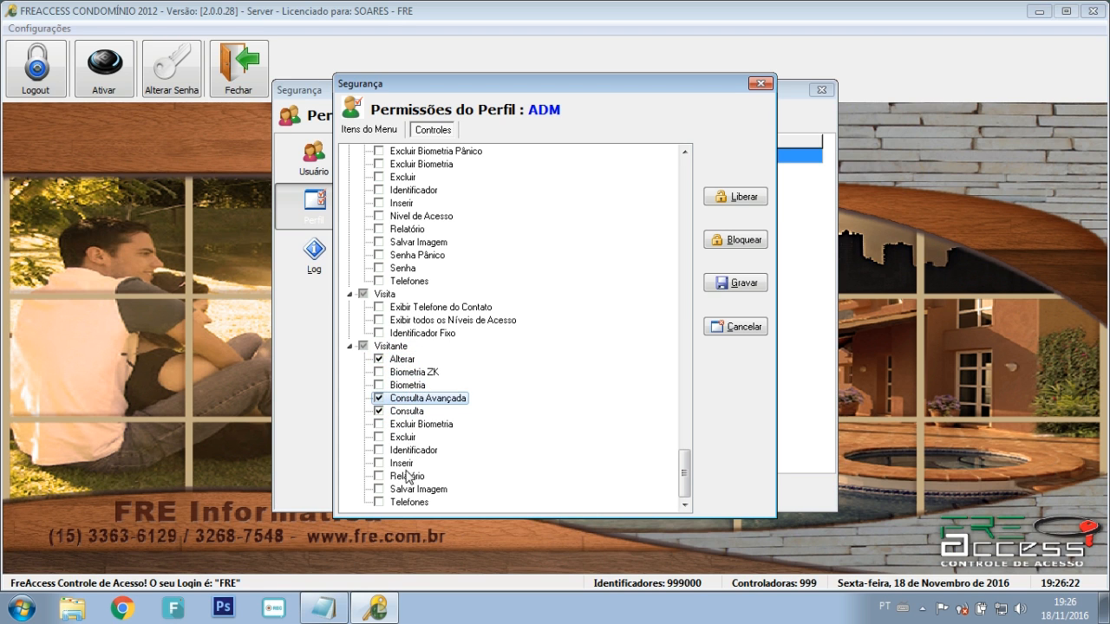
pyautogui.click(378, 463)
pyautogui.click(378, 476)
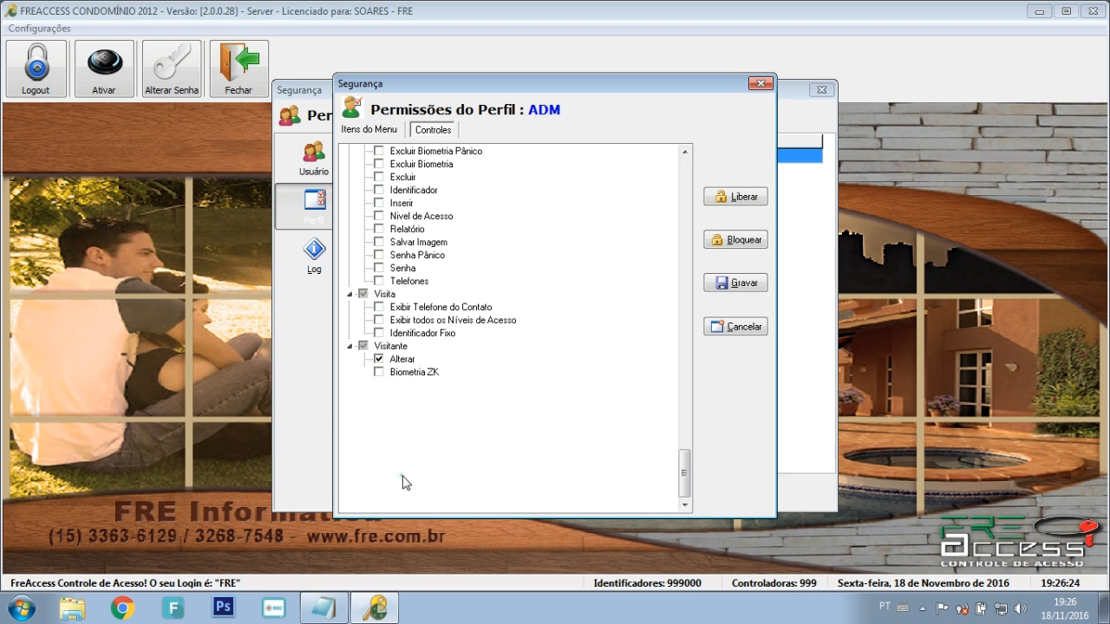
pyautogui.click(407, 437)
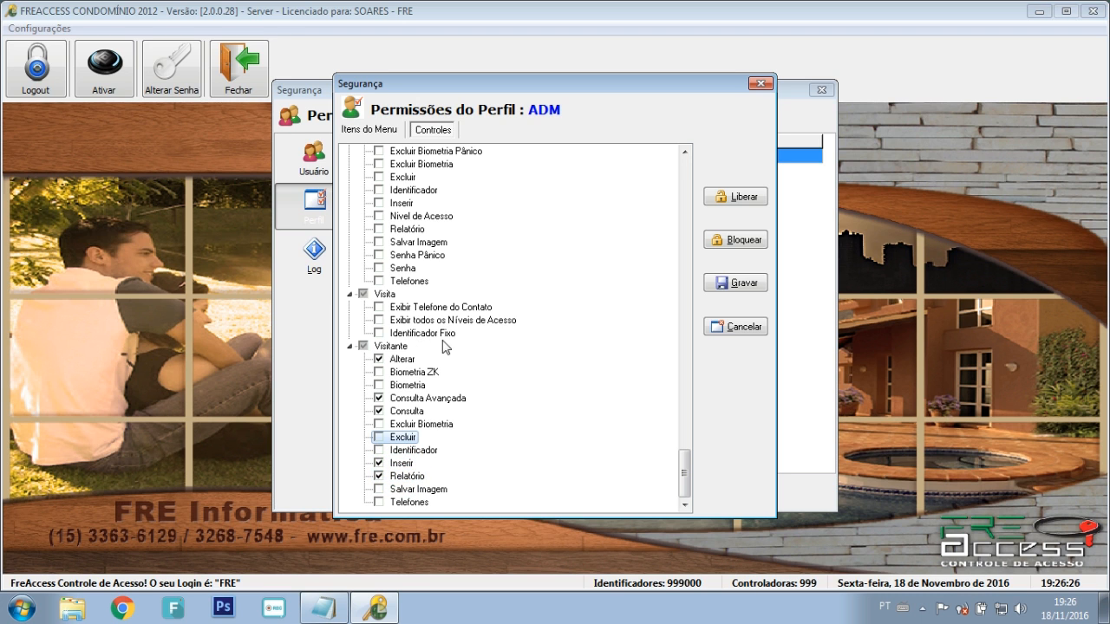
pyautogui.moveTo(685, 462); pyautogui.dragTo(676, 442)
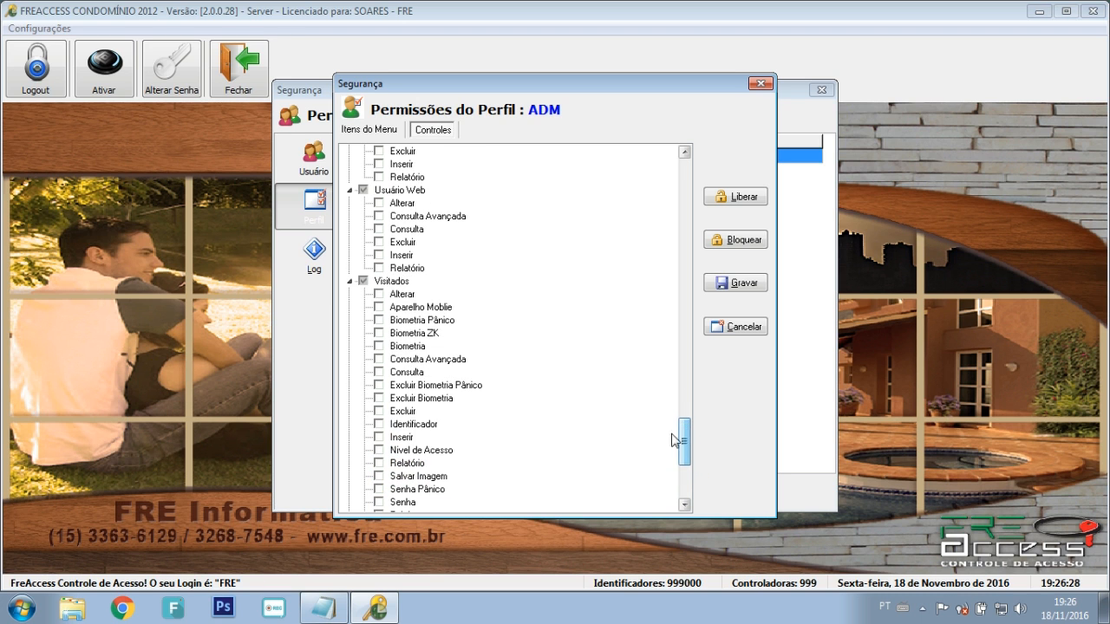
# Step: Allow basic and advanced Visitados queries, save the ADM permissions and return to users
pyautogui.click(397, 281)
pyautogui.click(379, 293)
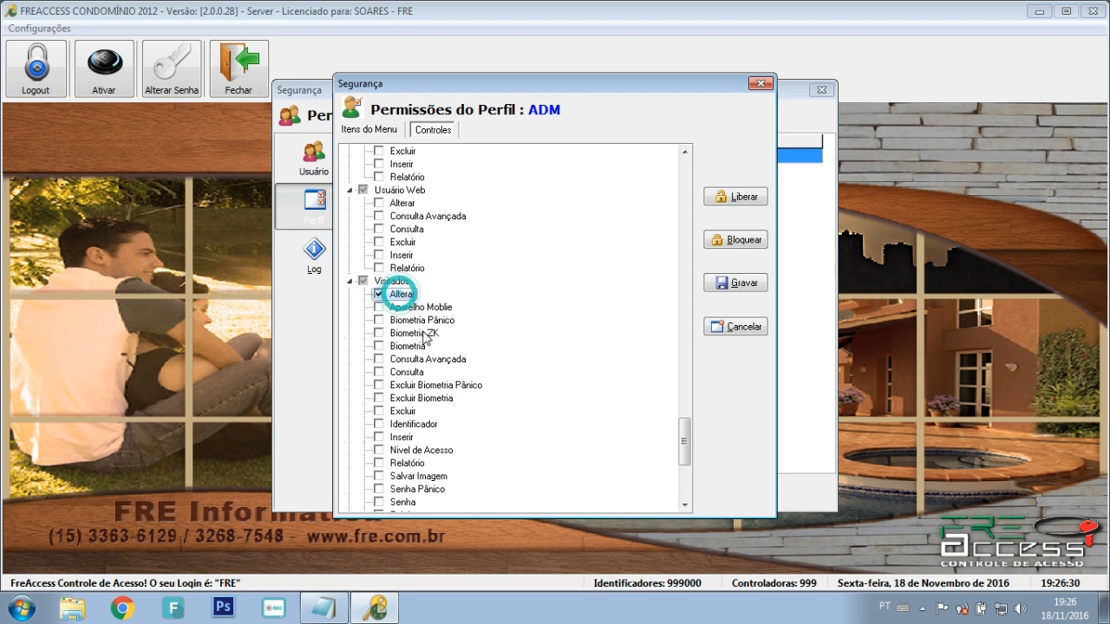
pyautogui.click(378, 294)
pyautogui.click(379, 385)
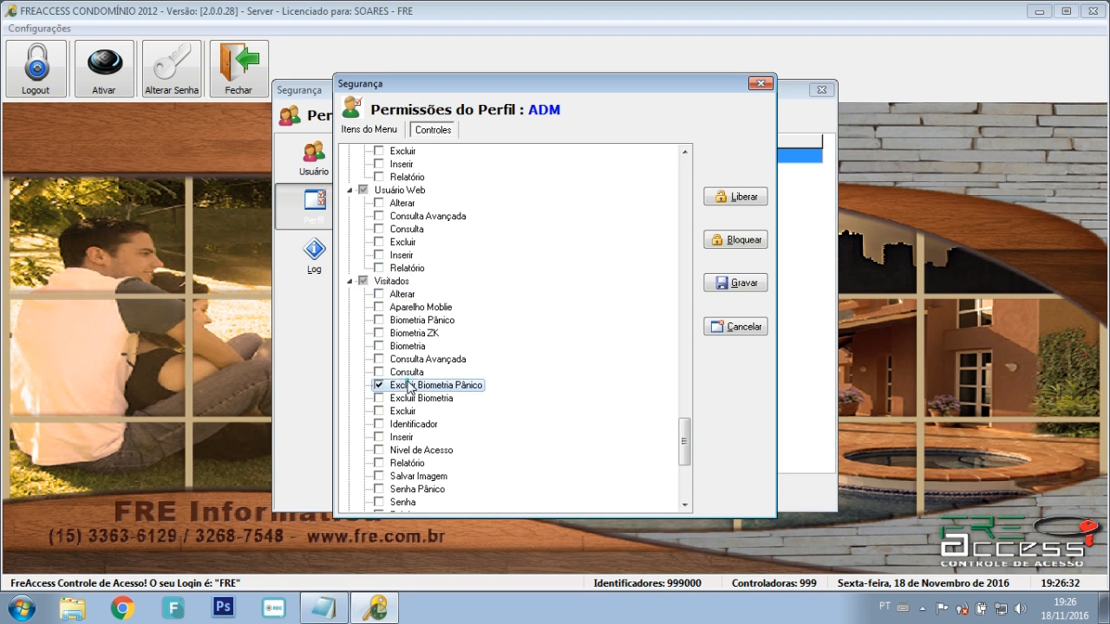
pyautogui.click(379, 385)
pyautogui.click(379, 372)
pyautogui.click(378, 359)
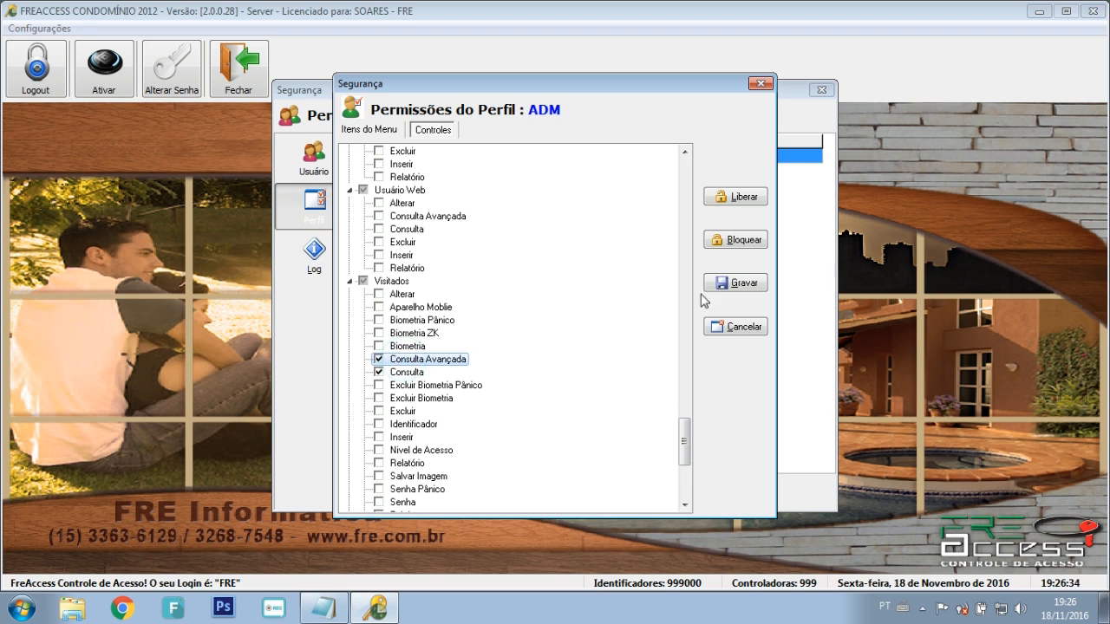
pyautogui.click(735, 283)
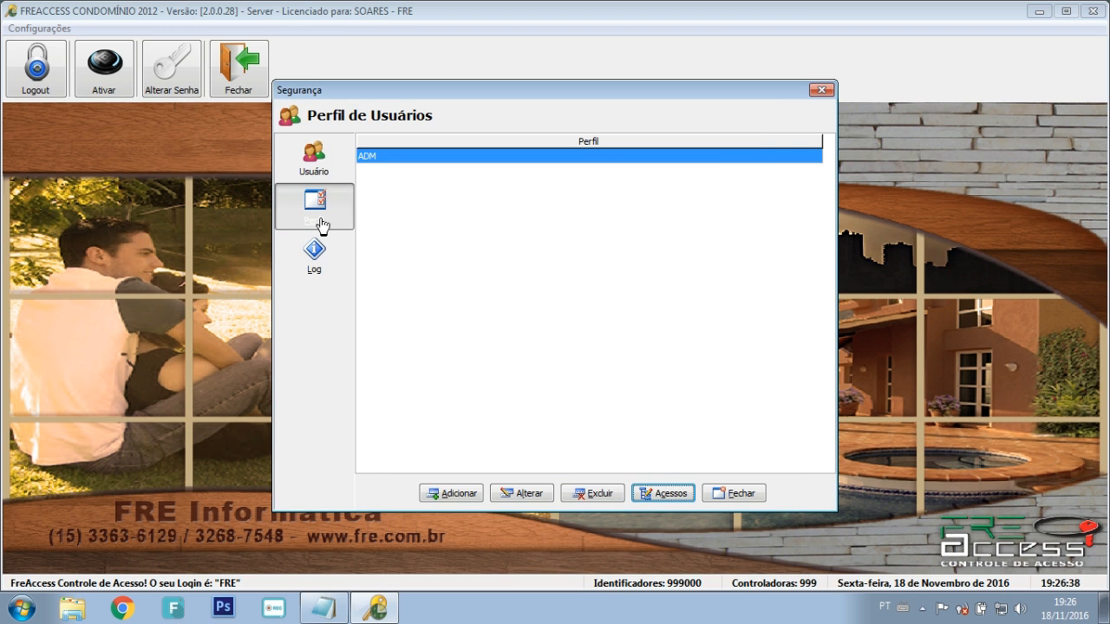
pyautogui.click(313, 160)
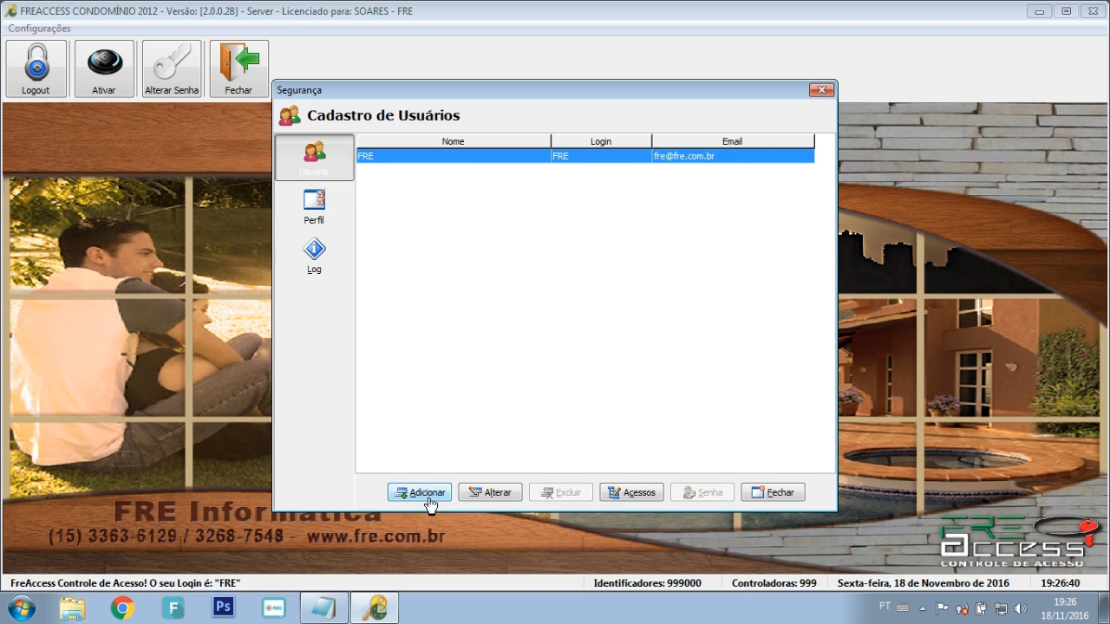
# Step: Fill in a new user's name and login and assign the ADM profile
pyautogui.click(426, 494)
pyautogui.click(489, 242)
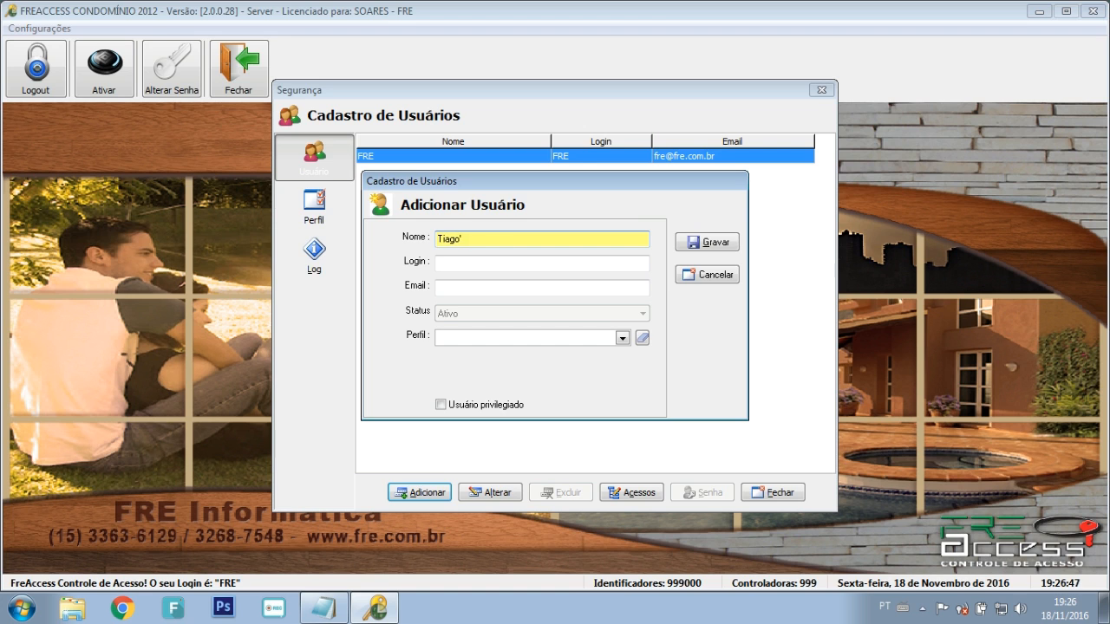
pyautogui.press('Tab')
pyautogui.write('Tiago')
pyautogui.press('Tab')
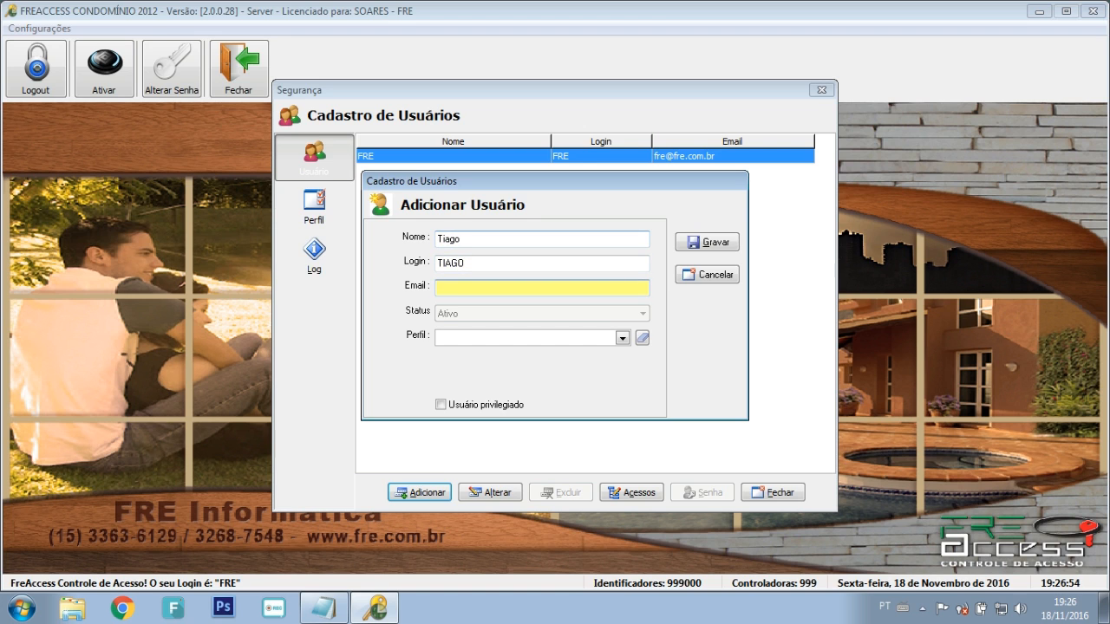
pyautogui.click(526, 338)
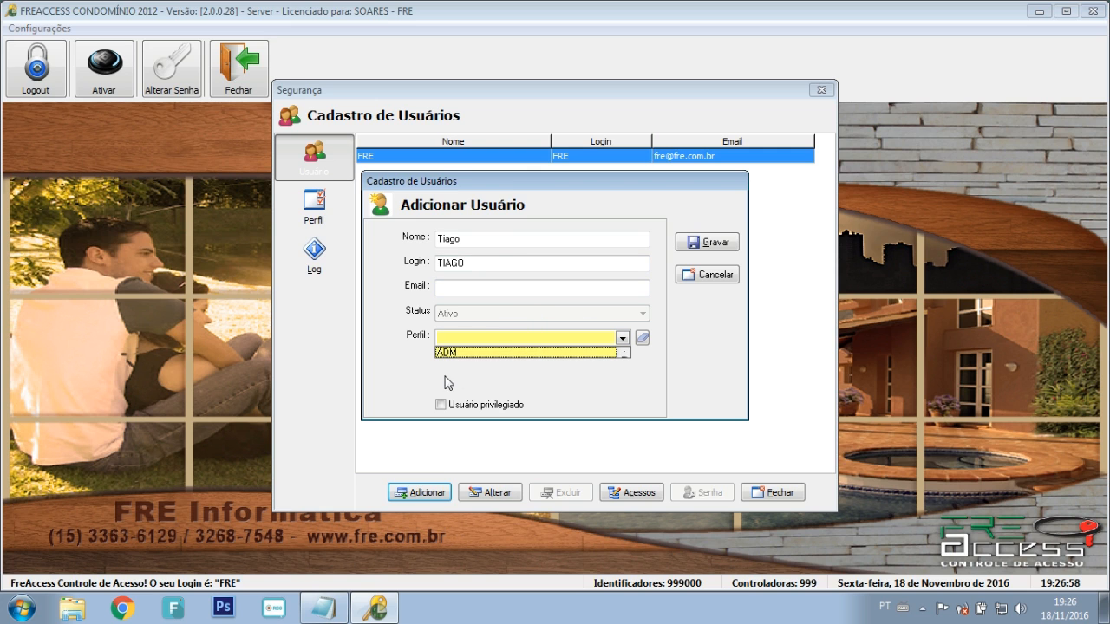
pyautogui.click(496, 354)
pyautogui.click(642, 337)
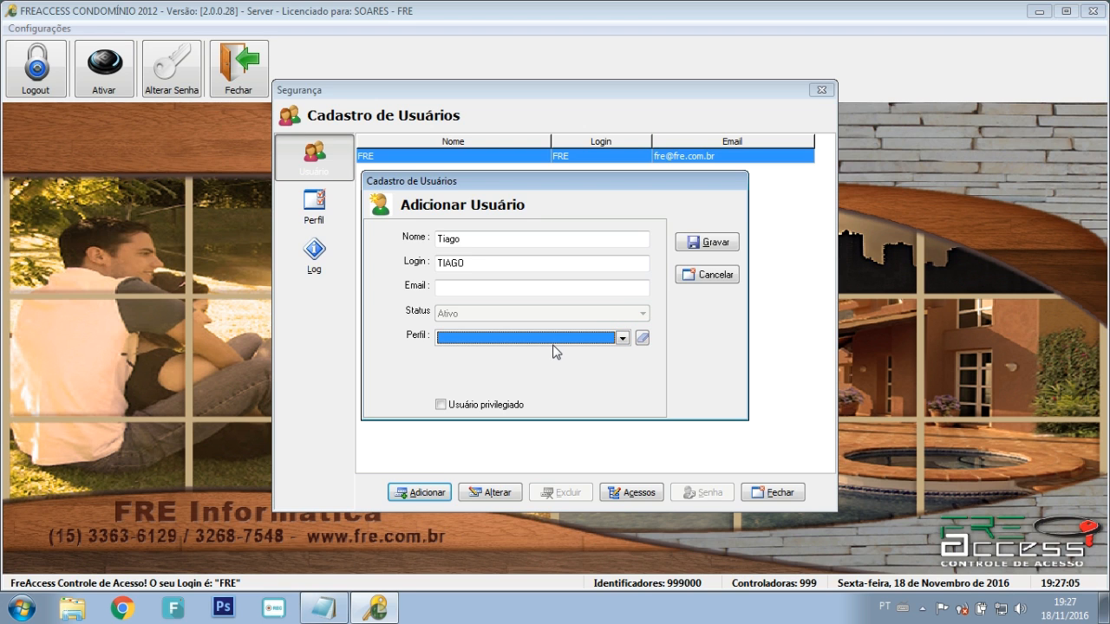
pyautogui.click(540, 337)
pyautogui.click(508, 352)
# Step: Save the user, then enter and confirm its password
pyautogui.click(707, 245)
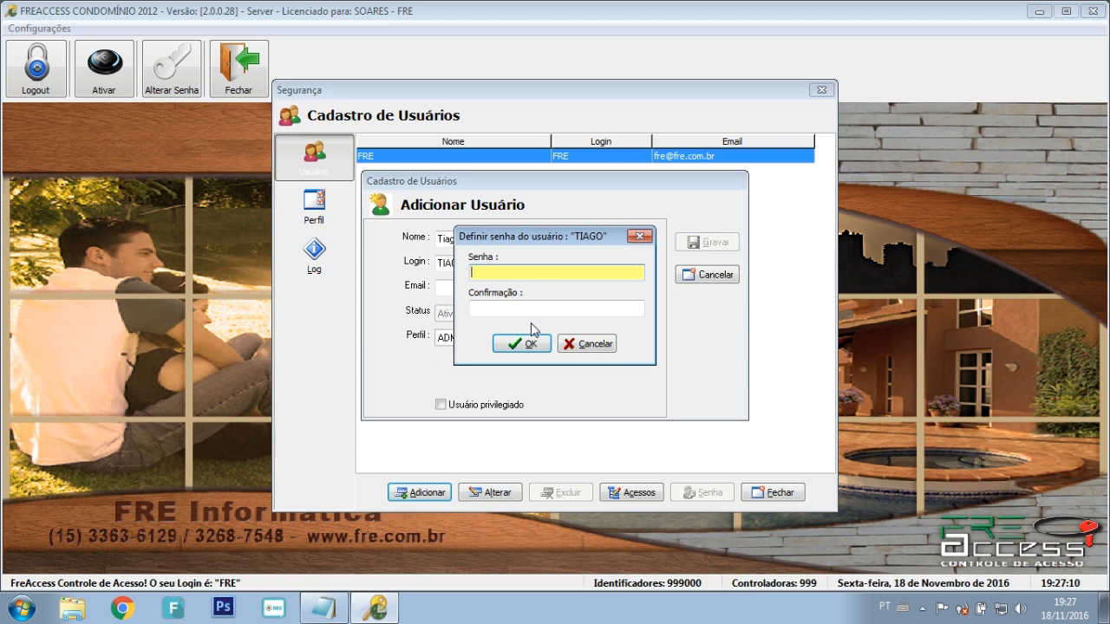
pyautogui.write('****')
pyautogui.press('Tab')
pyautogui.write('****')
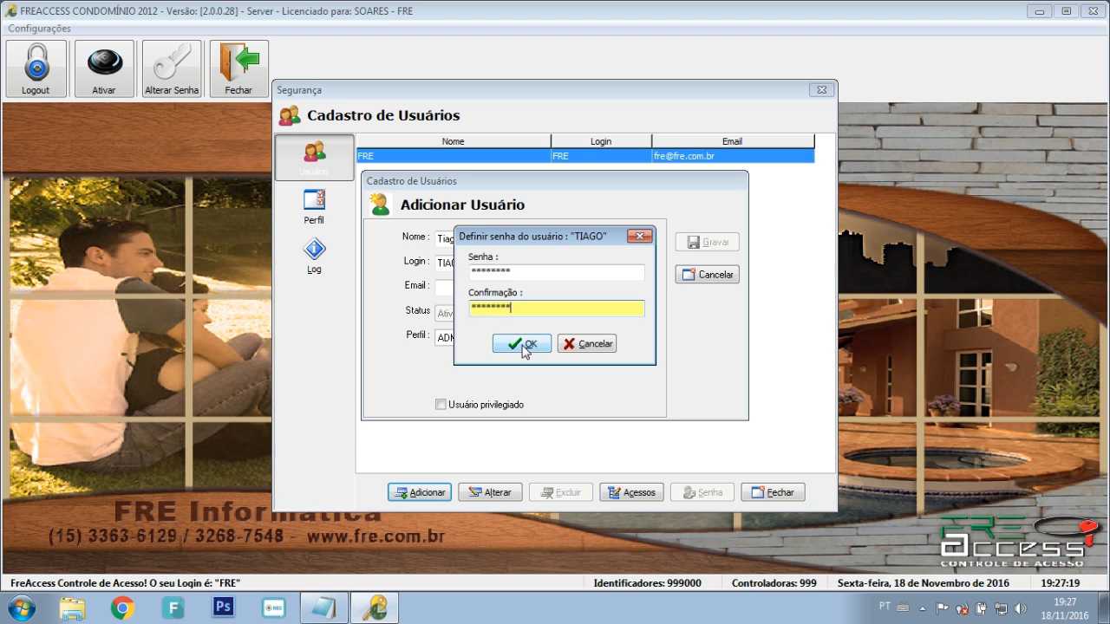
pyautogui.click(524, 344)
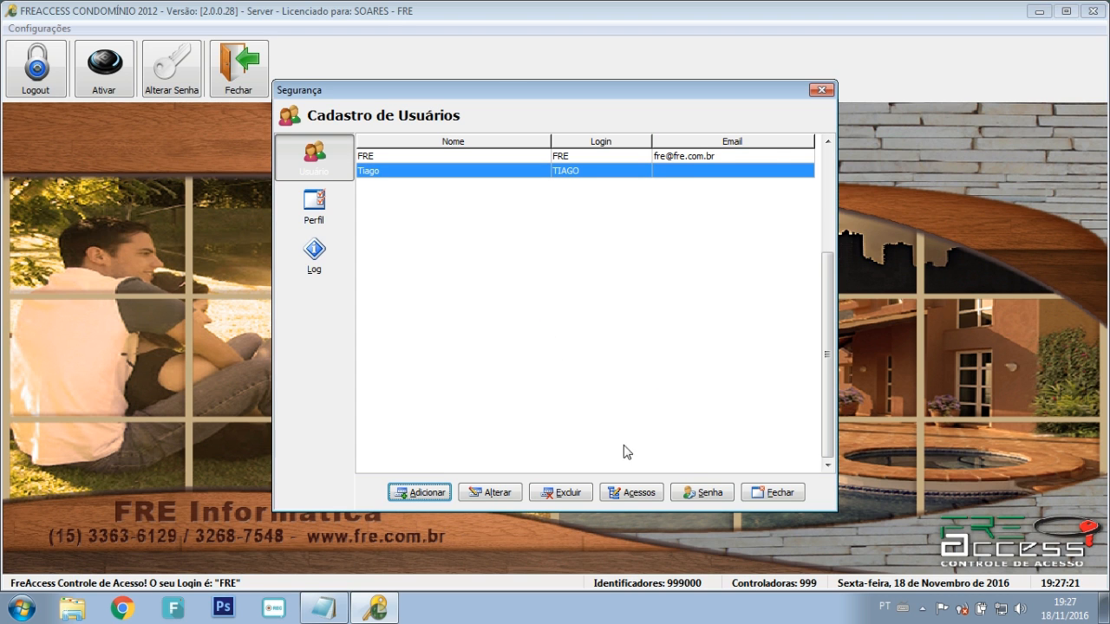
# Step: Open the new user's permissions and additionally allow the Controladoras menu item
pyautogui.click(646, 493)
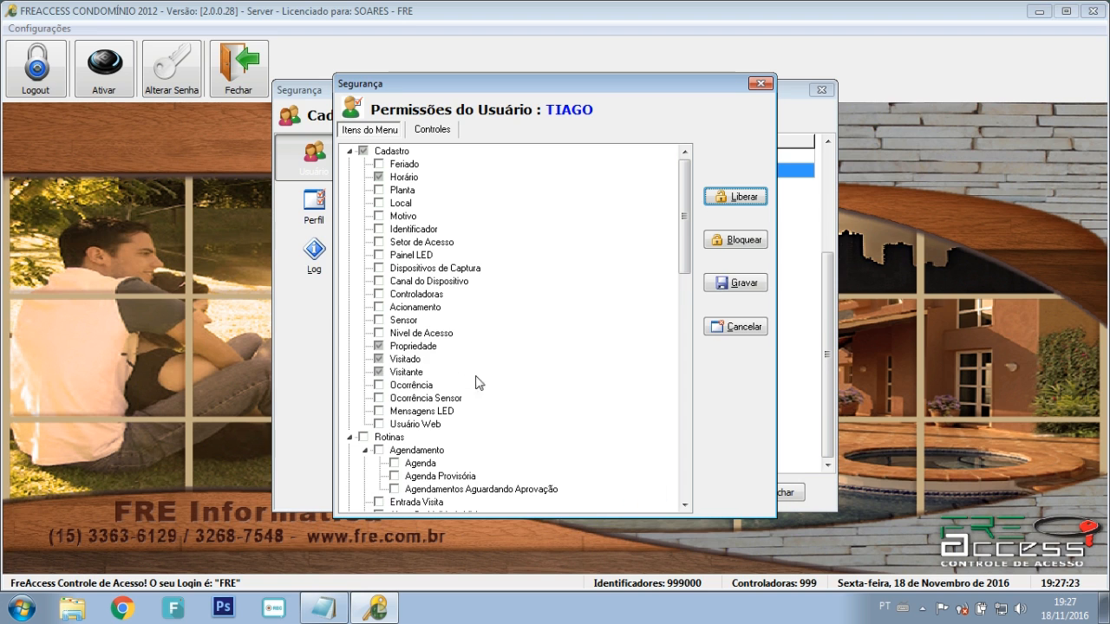
pyautogui.click(378, 346)
pyautogui.click(378, 358)
pyautogui.click(378, 372)
pyautogui.click(378, 359)
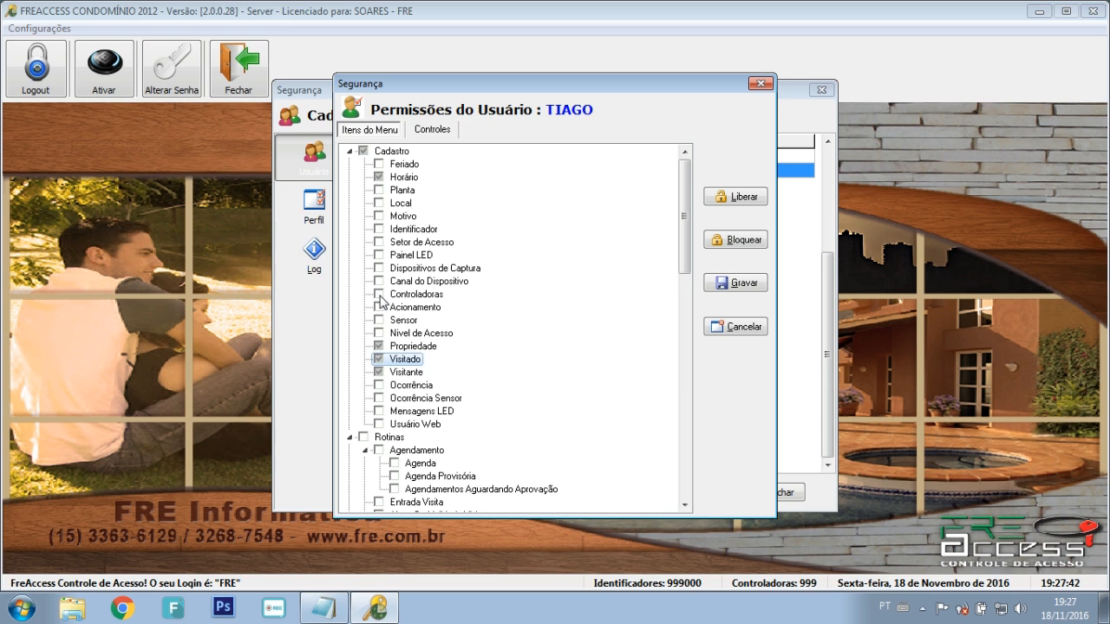
pyautogui.click(379, 295)
pyautogui.click(433, 132)
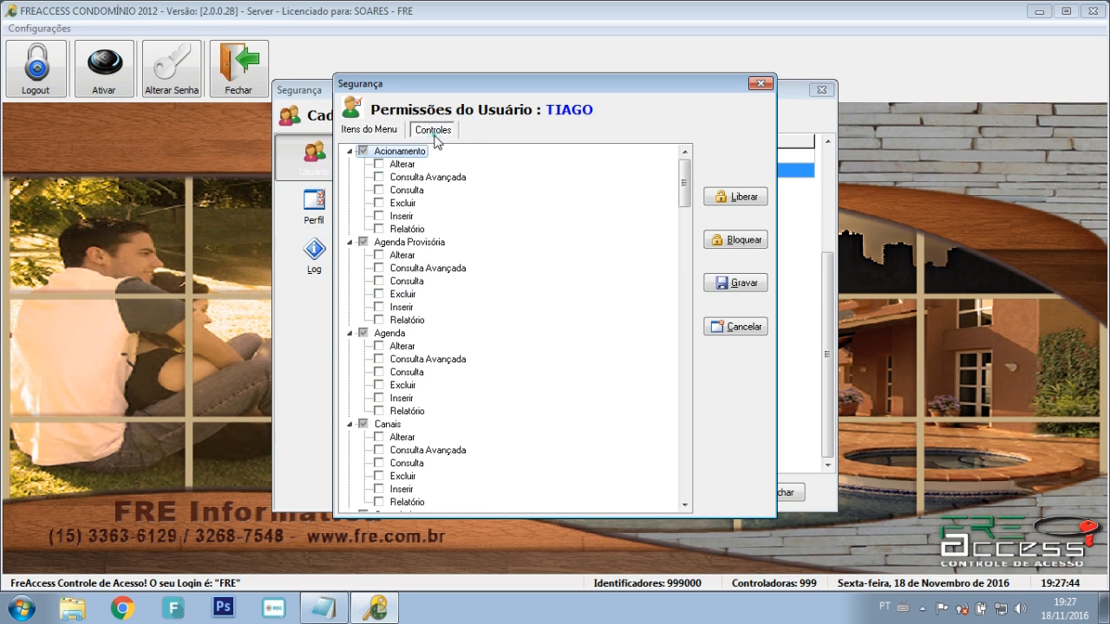
pyautogui.click(381, 130)
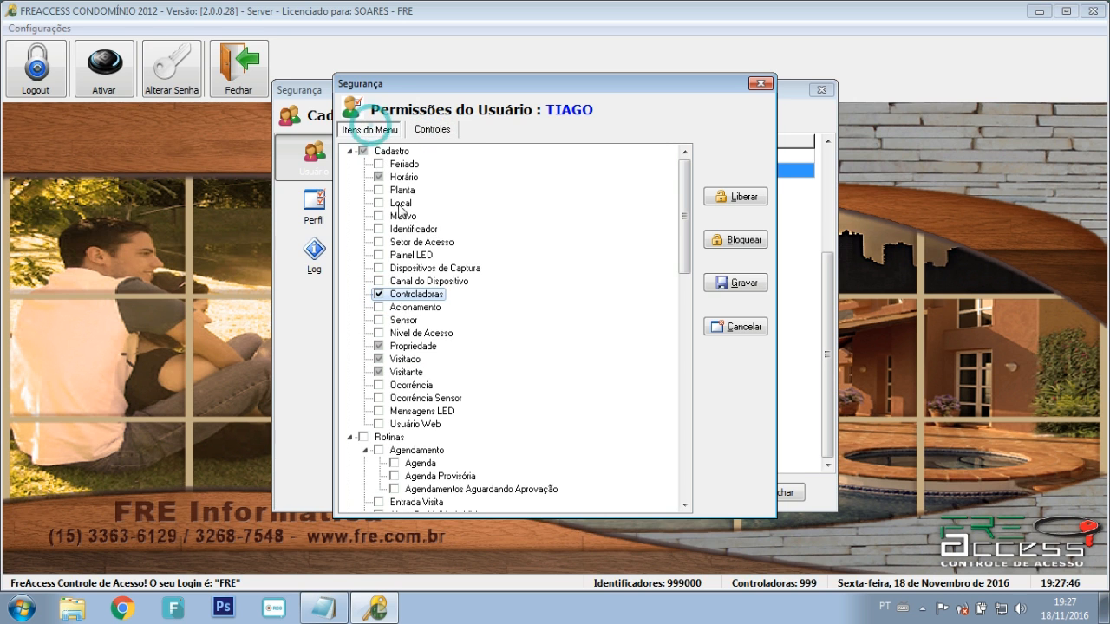
# Step: Allow the Agenda, Agenda Provisória and Agendamentos Aguardando Aprovação routines
pyautogui.click(395, 463)
pyautogui.click(394, 475)
pyautogui.click(394, 489)
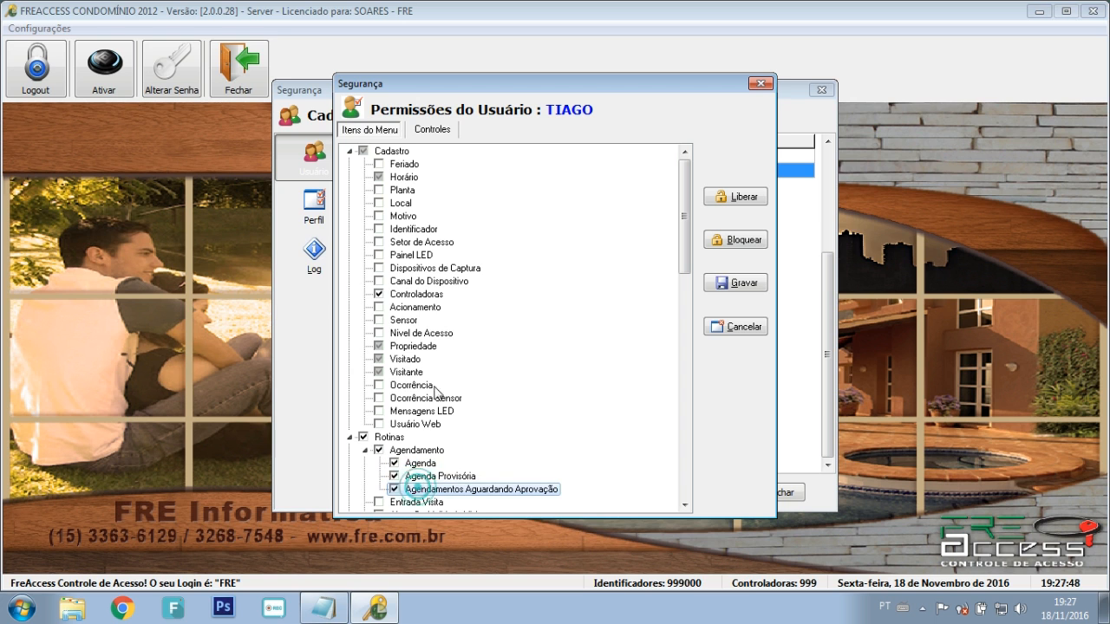
# Step: Grant all edit, query, delete, insert and report rights for Agenda Provisória and Agenda, then save
pyautogui.click(434, 130)
pyautogui.click(378, 255)
pyautogui.click(378, 268)
pyautogui.click(379, 281)
pyautogui.click(379, 294)
pyautogui.click(379, 307)
pyautogui.click(379, 320)
pyautogui.click(379, 346)
pyautogui.click(379, 359)
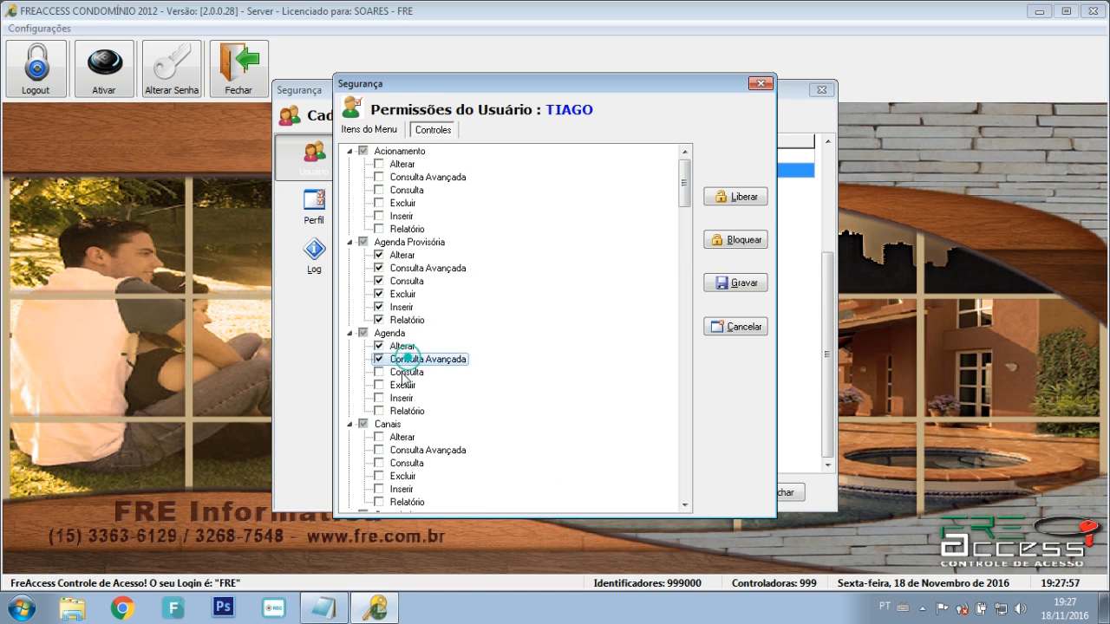
pyautogui.click(401, 386)
pyautogui.click(404, 398)
pyautogui.click(407, 410)
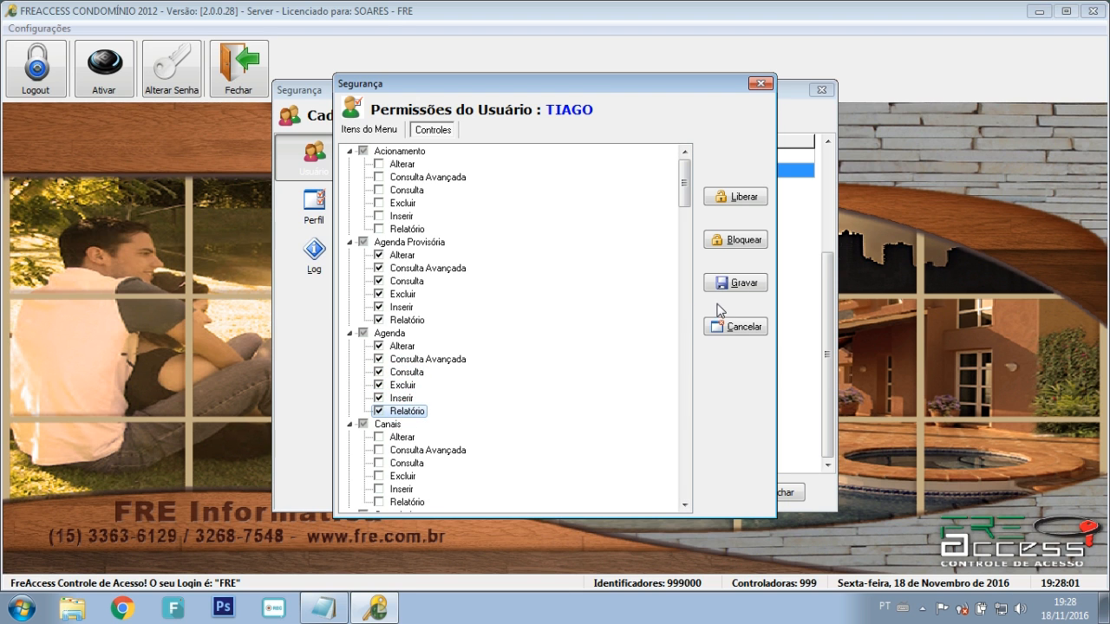
pyautogui.click(736, 286)
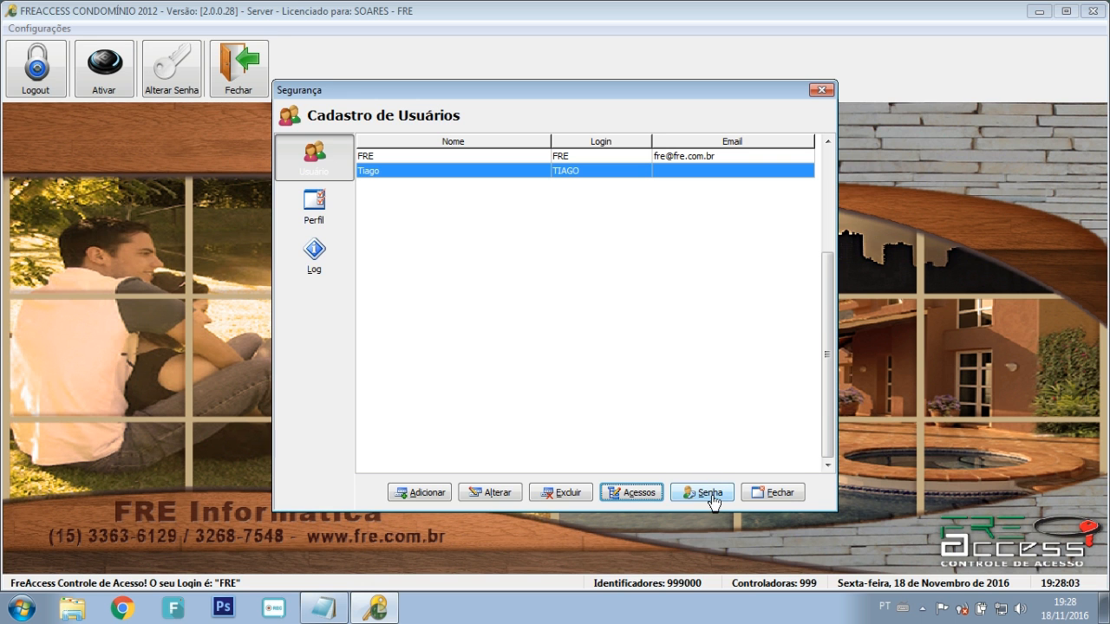
# Step: Close the user list, log out of the administrator account, and sign in as the restricted user
pyautogui.click(780, 493)
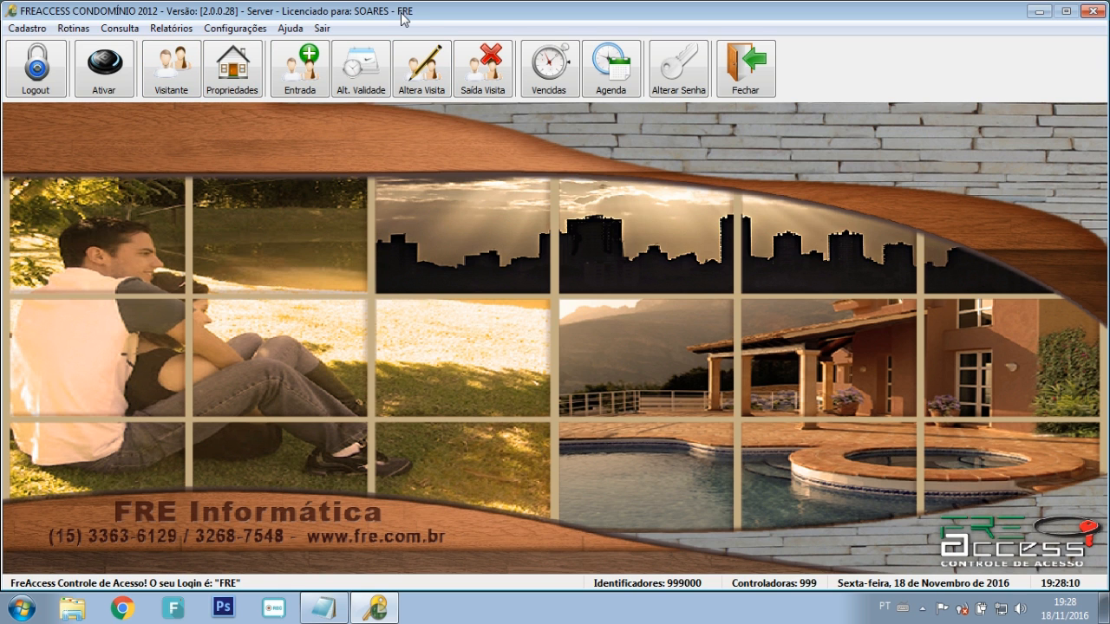
pyautogui.click(27, 28)
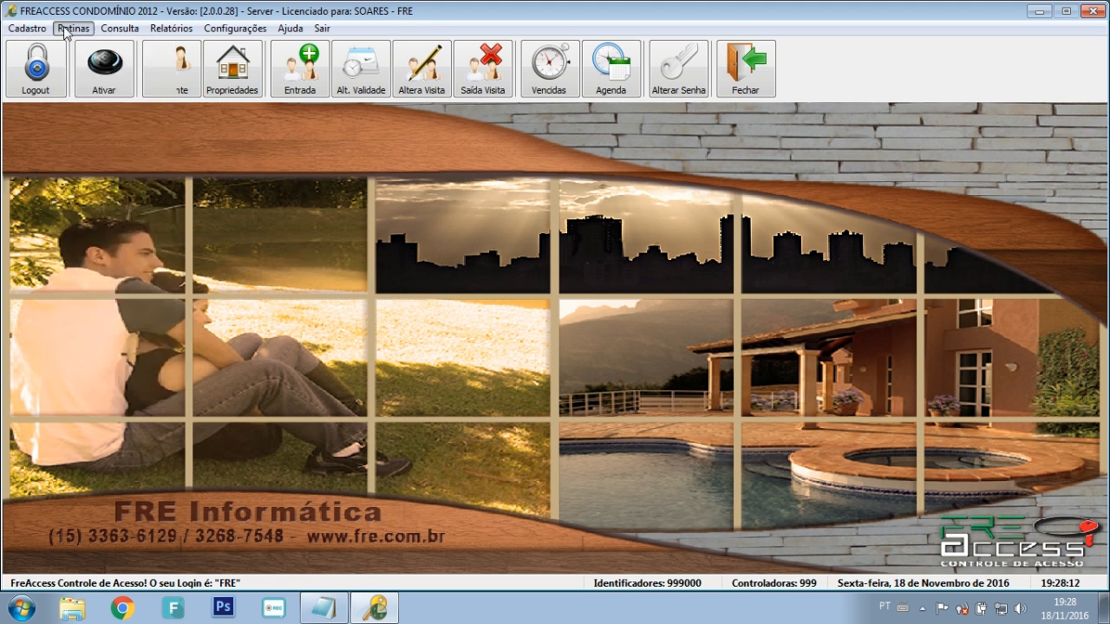
pyautogui.click(362, 204)
pyautogui.click(36, 70)
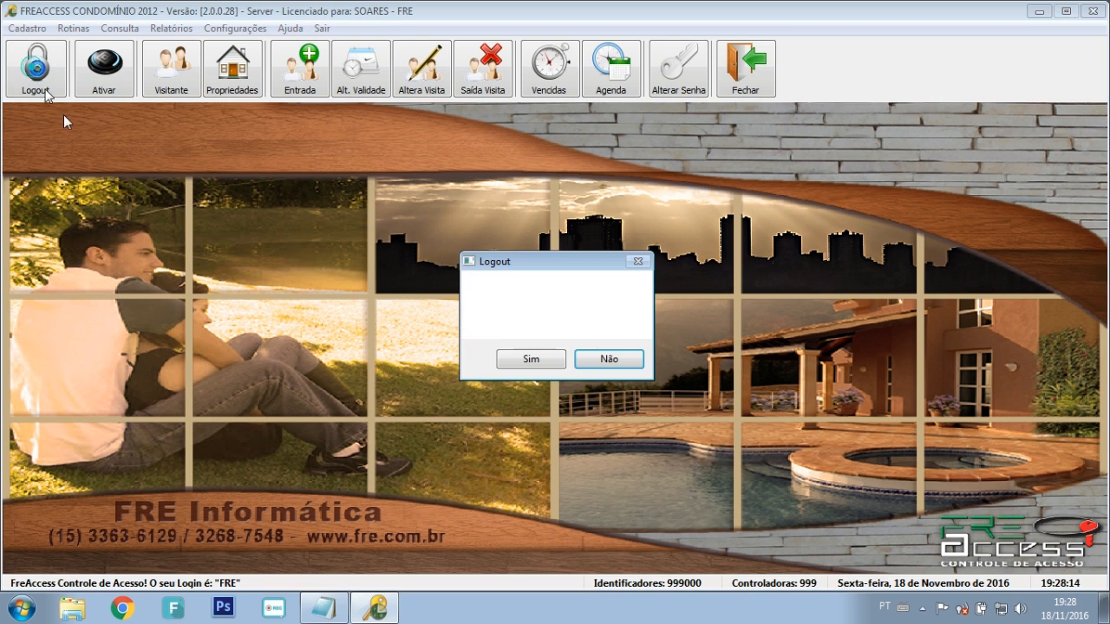
pyautogui.press('Left')
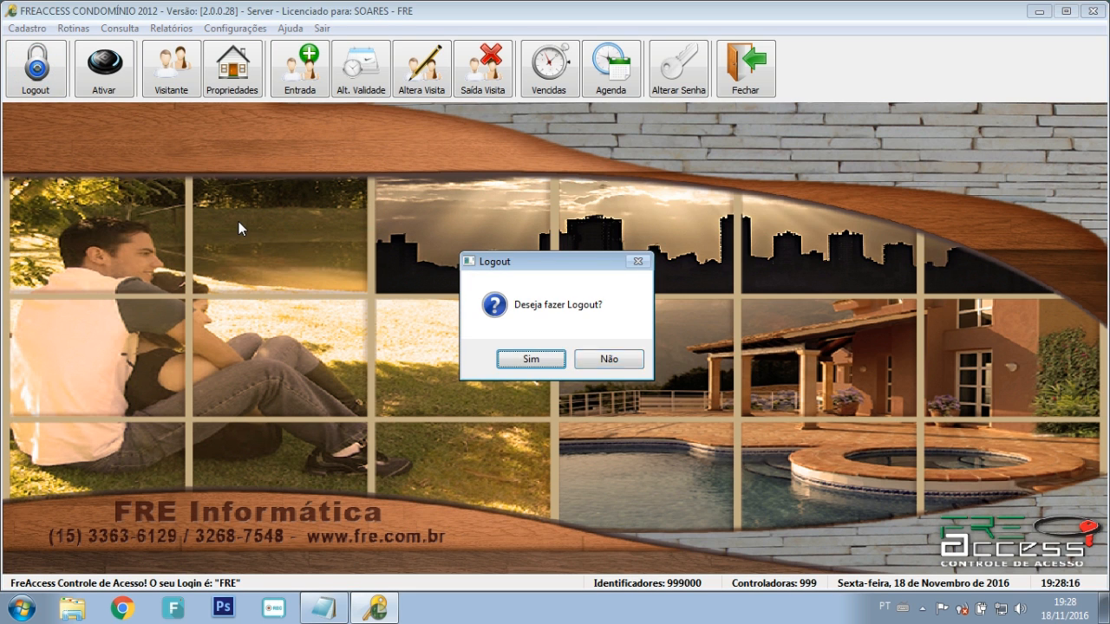
pyautogui.press('Return')
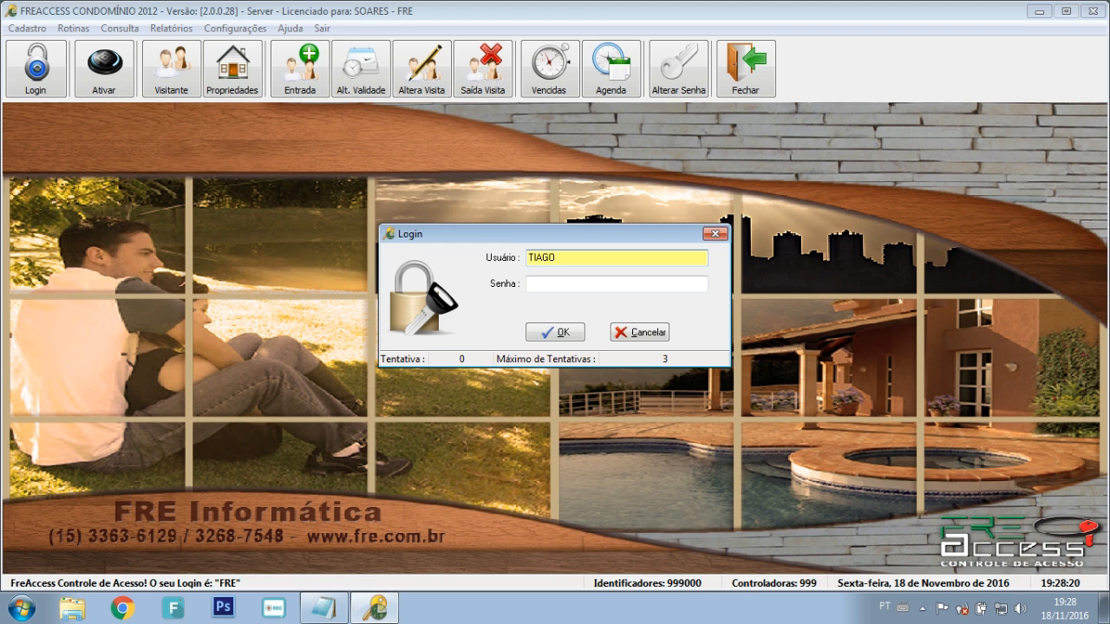
pyautogui.press('Tab')
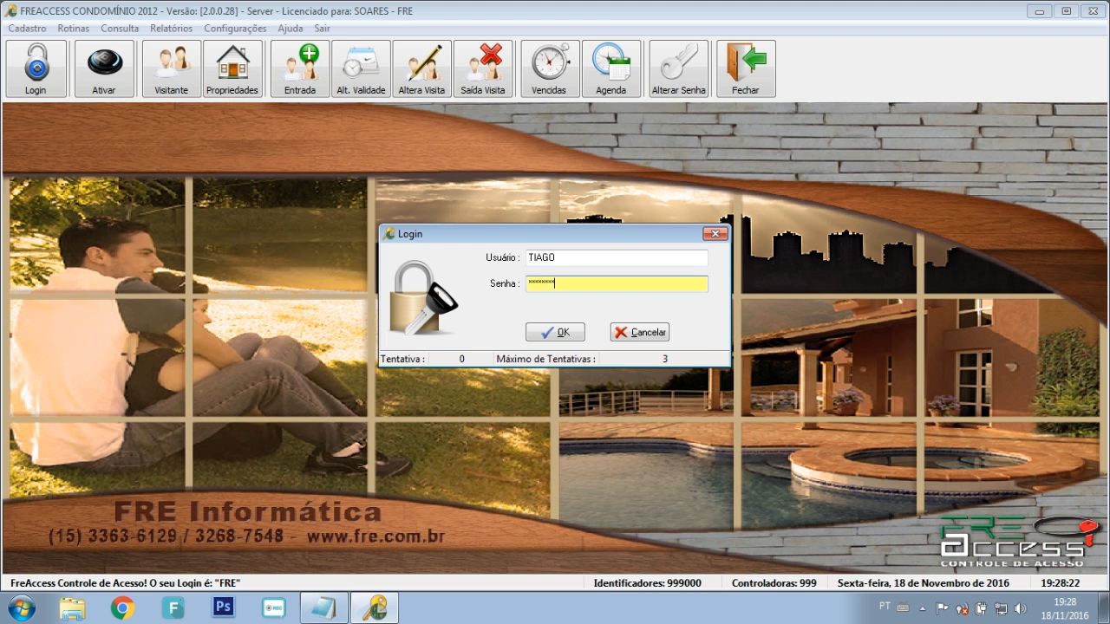
pyautogui.press('Return')
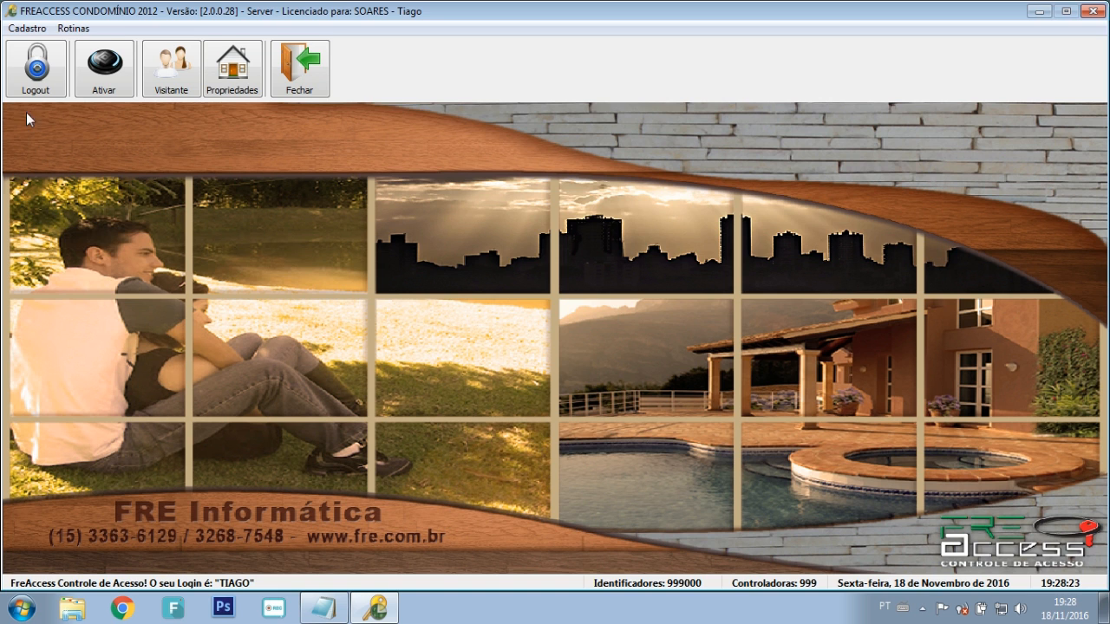
# Step: Open and close the Horário and Propriedade registration forms
pyautogui.click(26, 28)
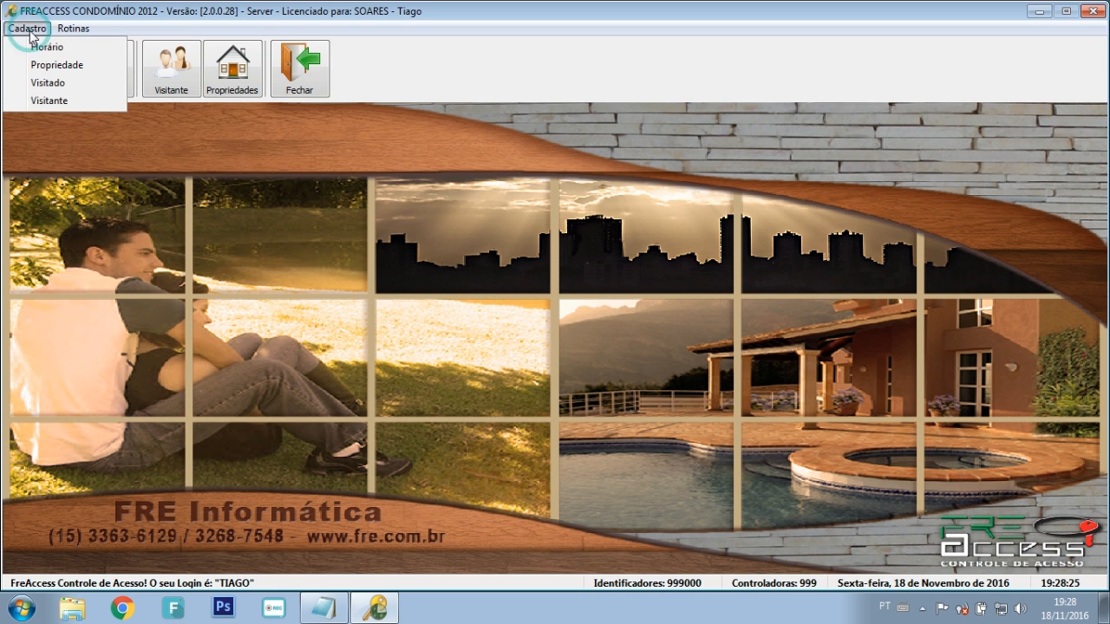
pyautogui.press('Return')
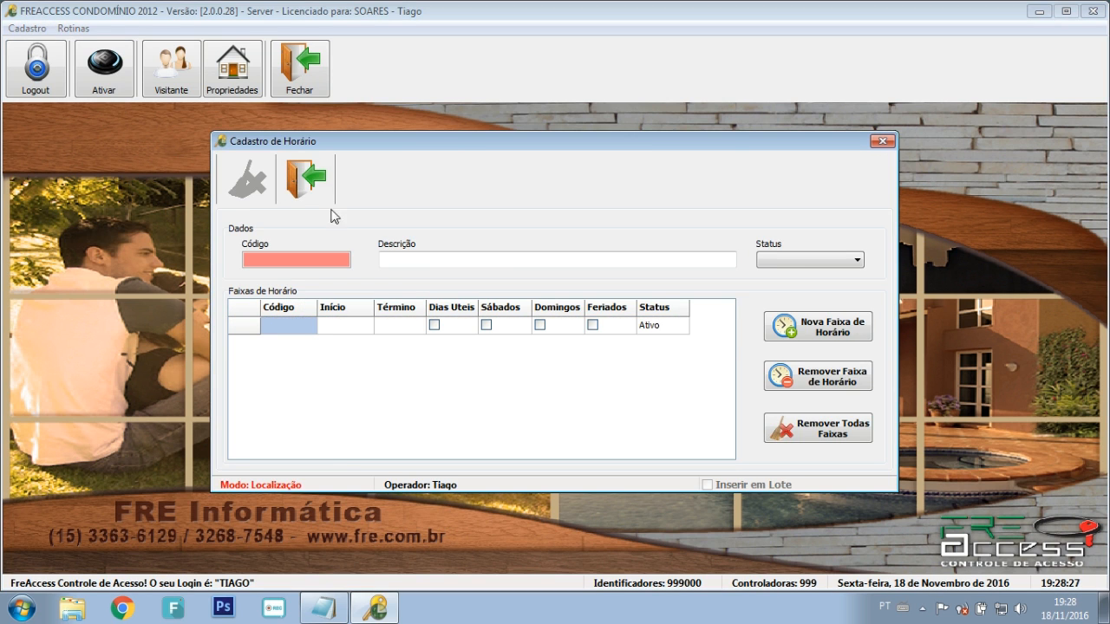
pyautogui.click(303, 178)
pyautogui.click(27, 29)
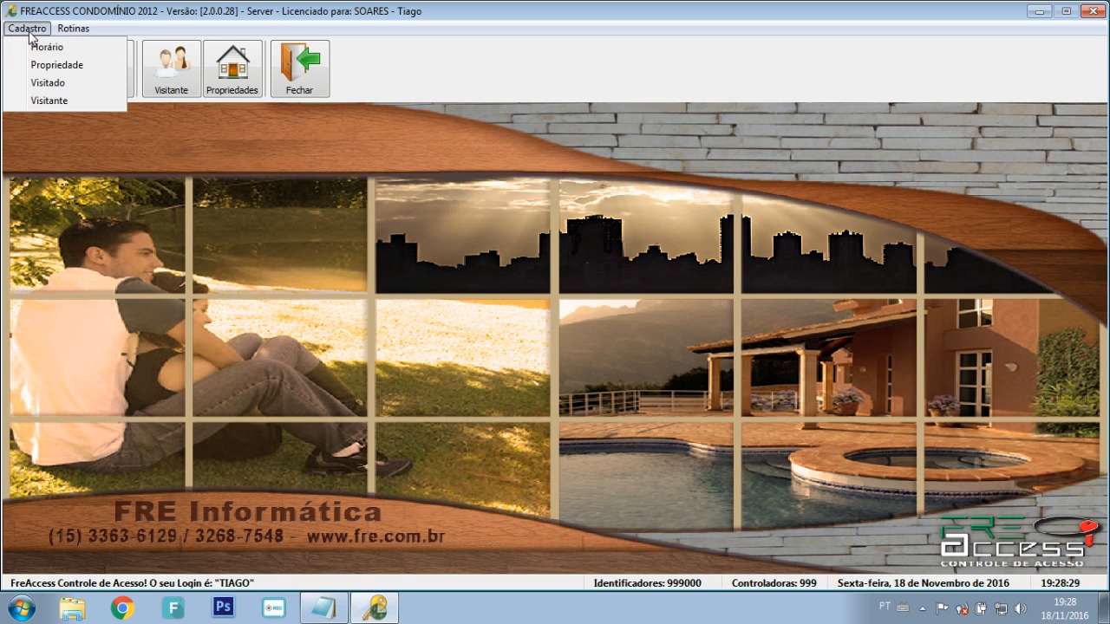
pyautogui.click(52, 64)
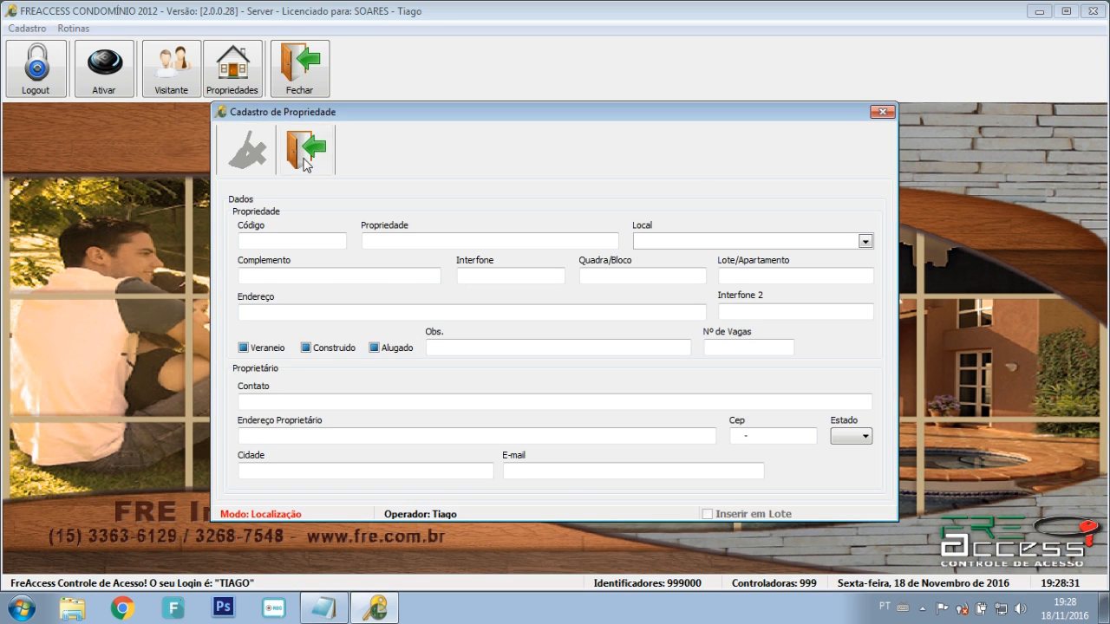
pyautogui.click(306, 165)
# Step: Open the Visitado form and try basic and advanced searches, both returning no records
pyautogui.click(26, 29)
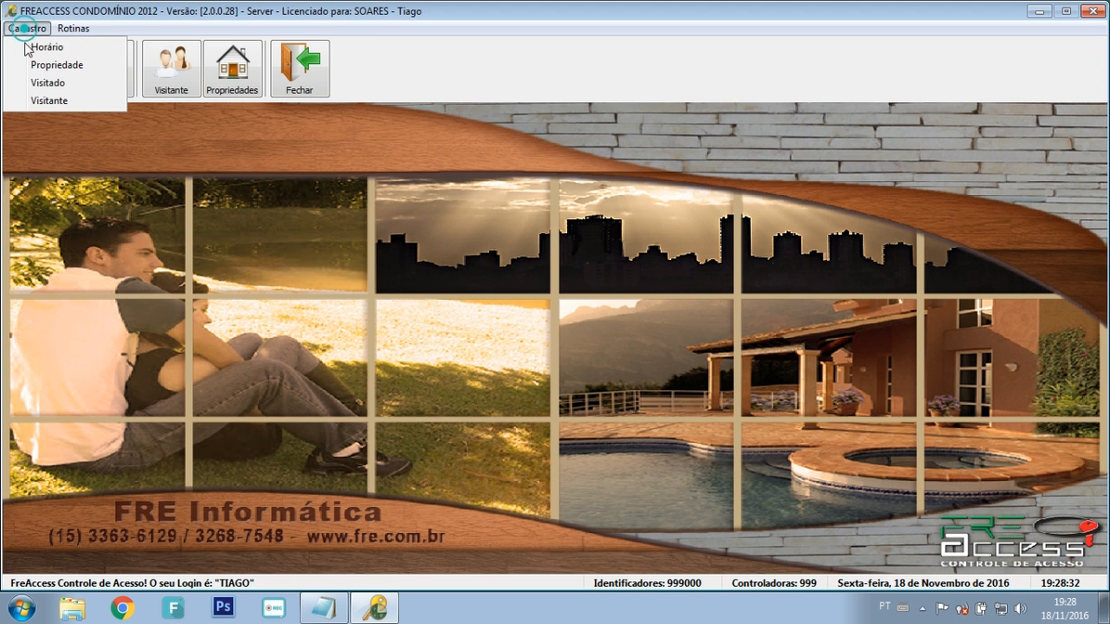
pyautogui.click(45, 84)
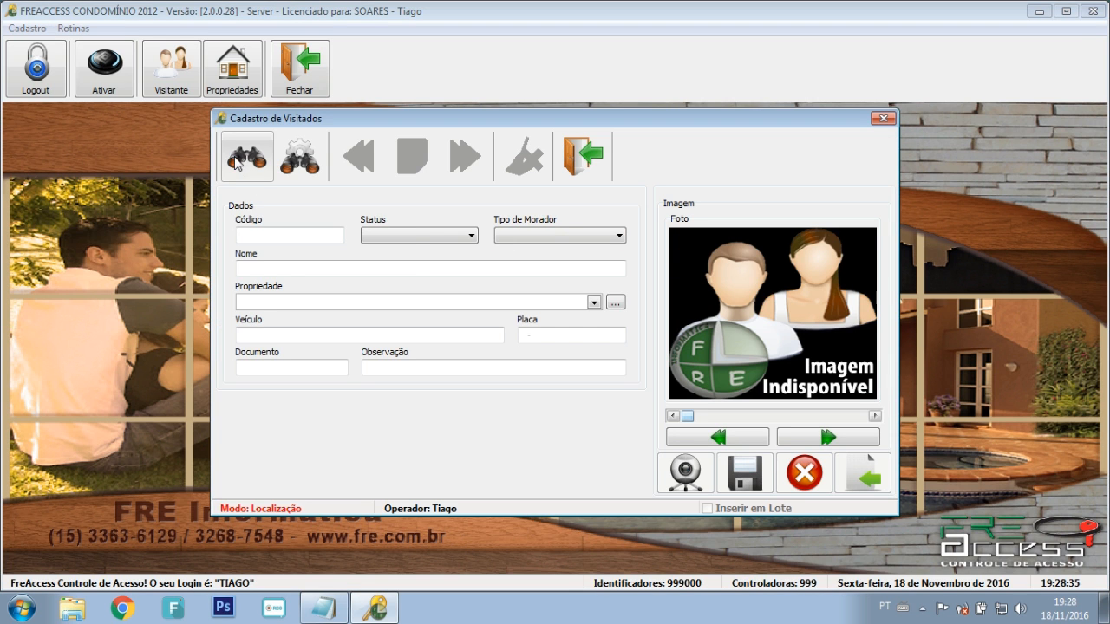
pyautogui.click(236, 164)
pyautogui.click(628, 356)
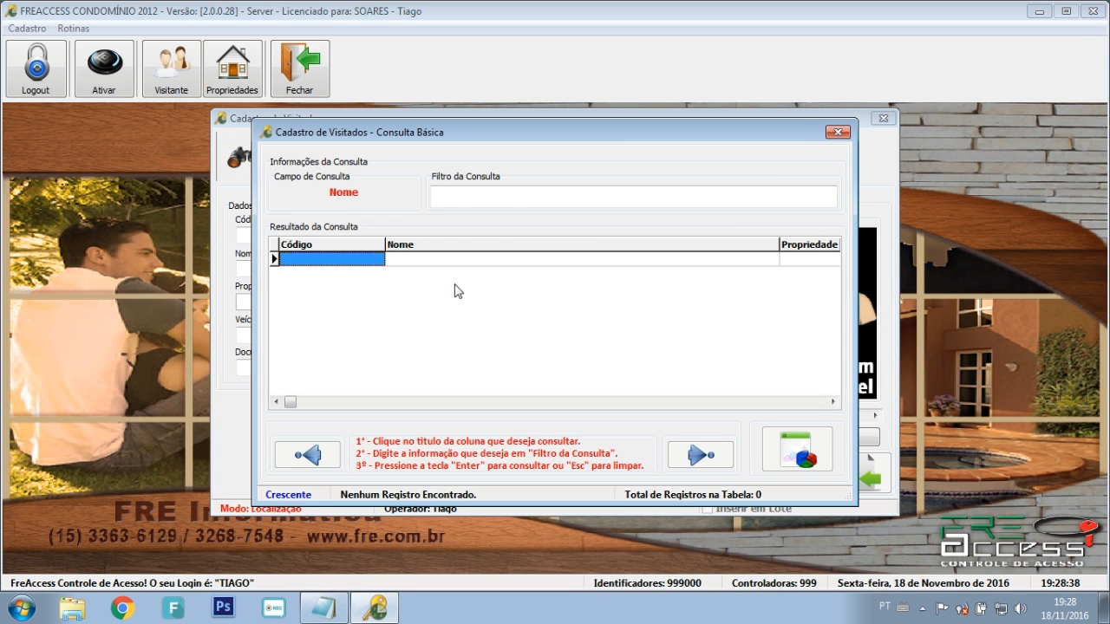
pyautogui.click(836, 133)
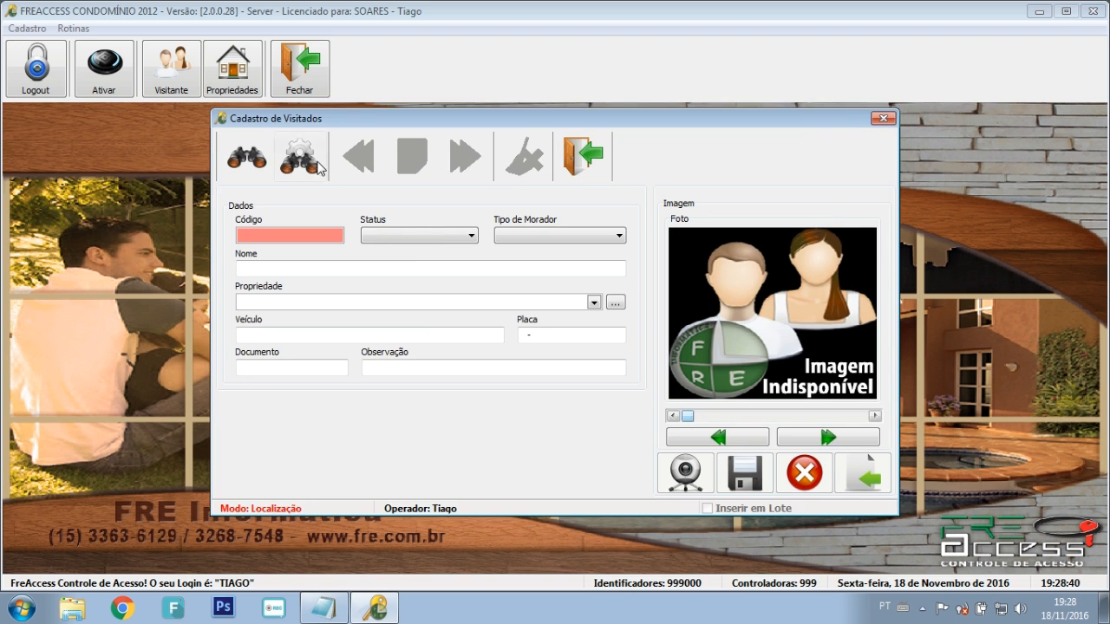
pyautogui.click(318, 166)
pyautogui.click(636, 354)
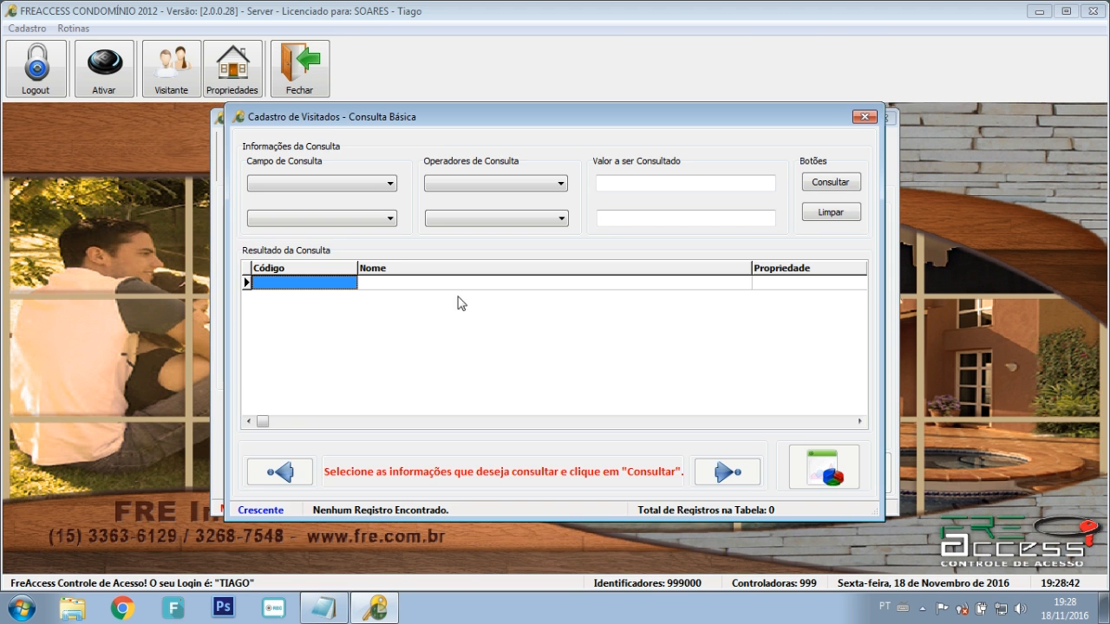
pyautogui.click(864, 116)
pyautogui.click(582, 151)
# Step: Open and close the Visitante registration form
pyautogui.click(26, 27)
pyautogui.click(53, 101)
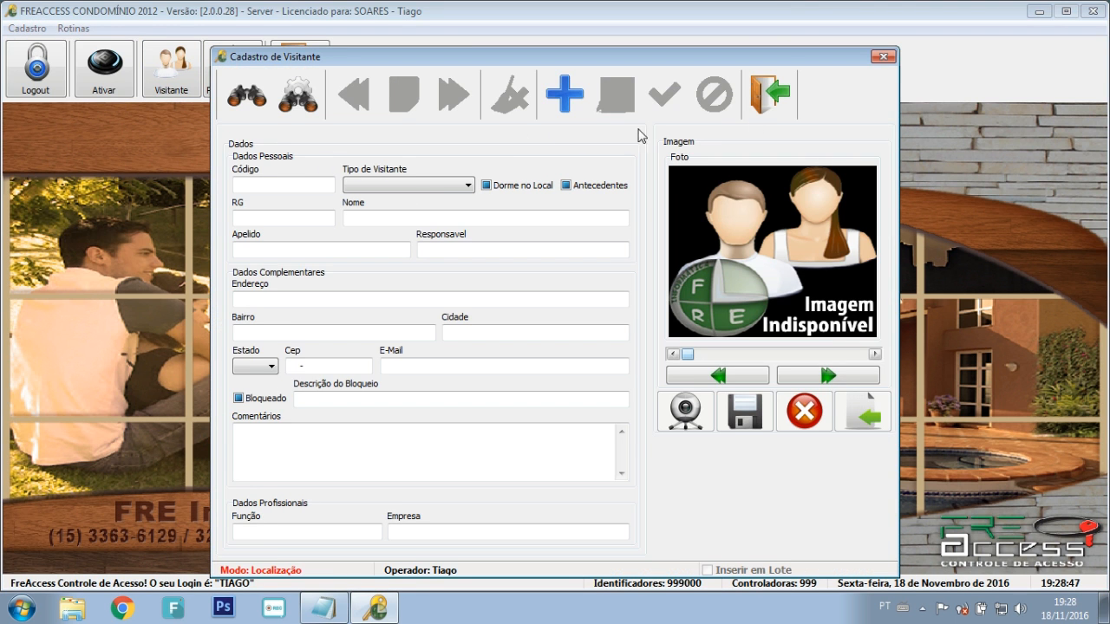
pyautogui.click(785, 95)
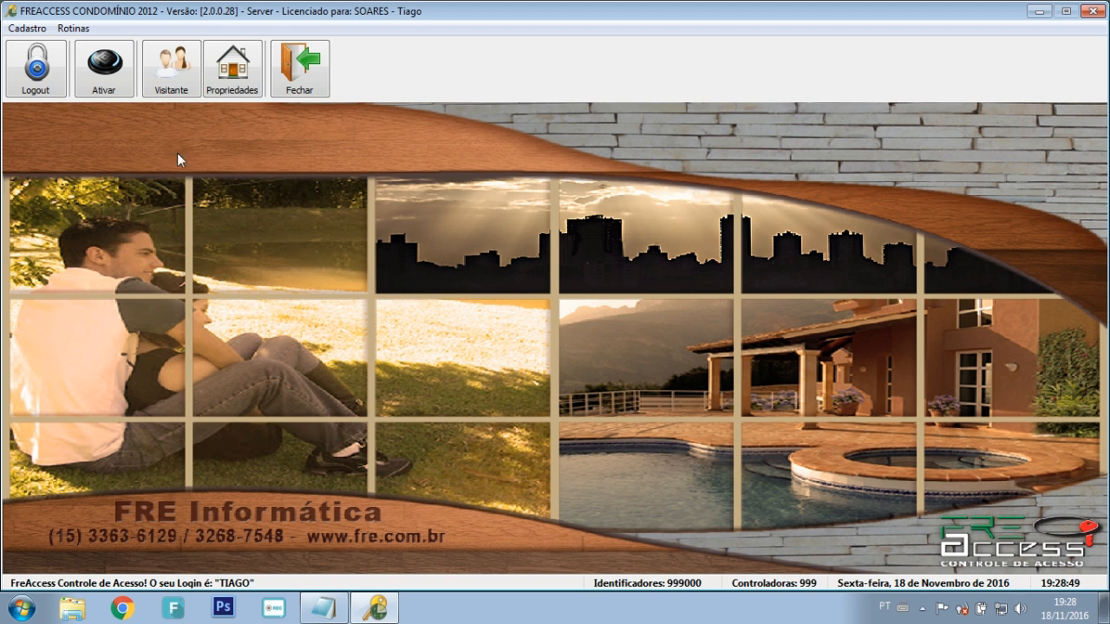
# Step: Log out of the restricted account and sign back in as FRE with its password
pyautogui.click(61, 86)
pyautogui.press('Return')
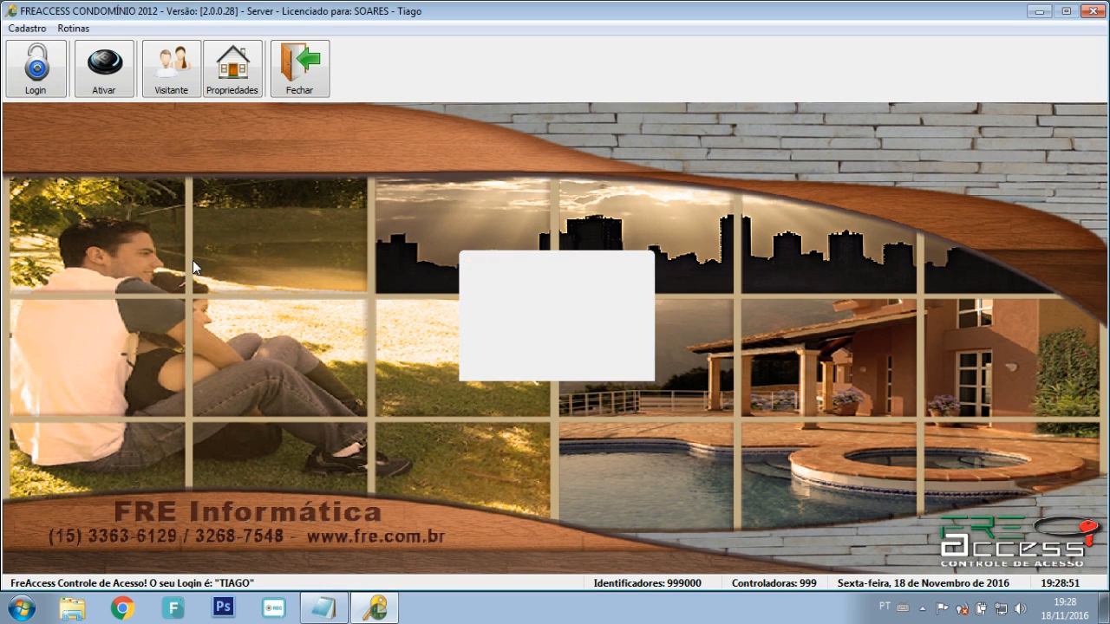
pyautogui.press('Tab')
pyautogui.press('Return')
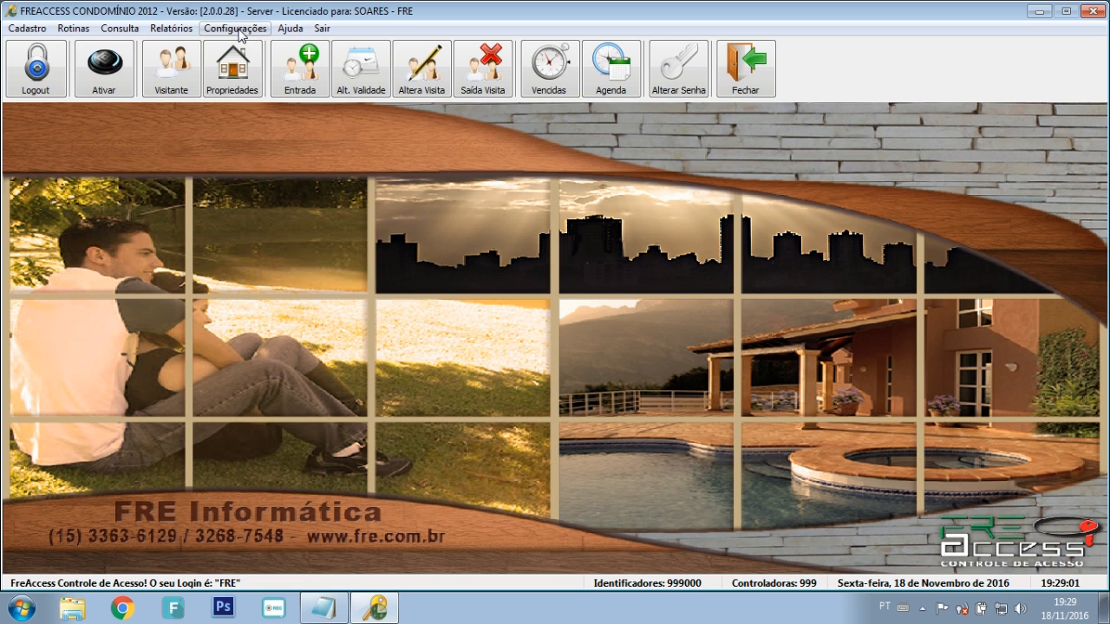
# Step: Open Configurações > Geral > Versões to view the system version records
pyautogui.click(237, 29)
pyautogui.moveTo(239, 50)
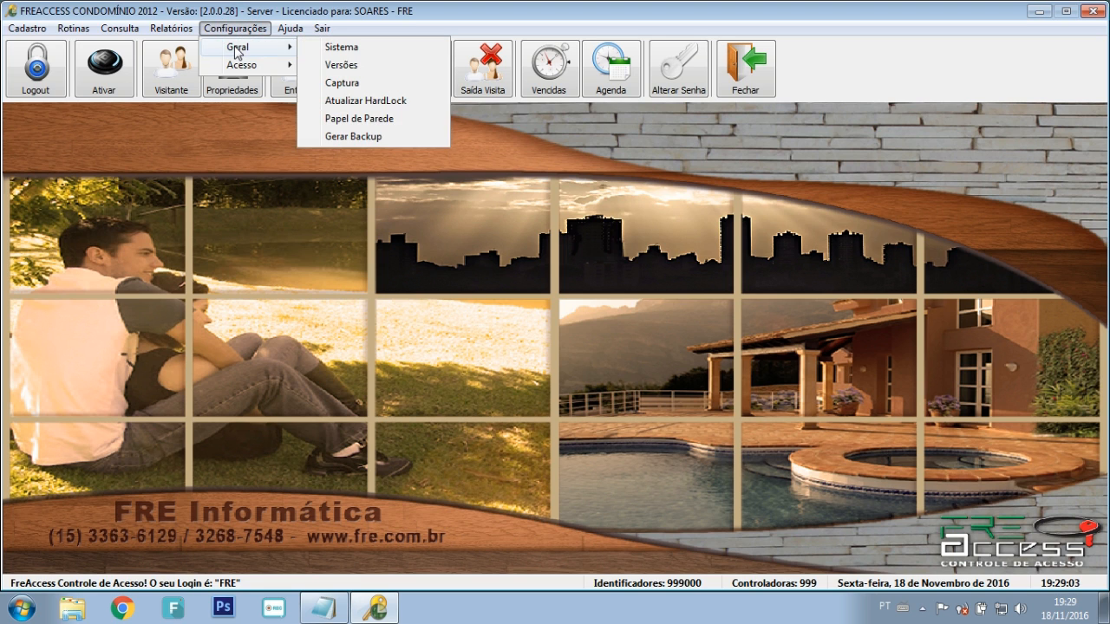
pyautogui.click(346, 64)
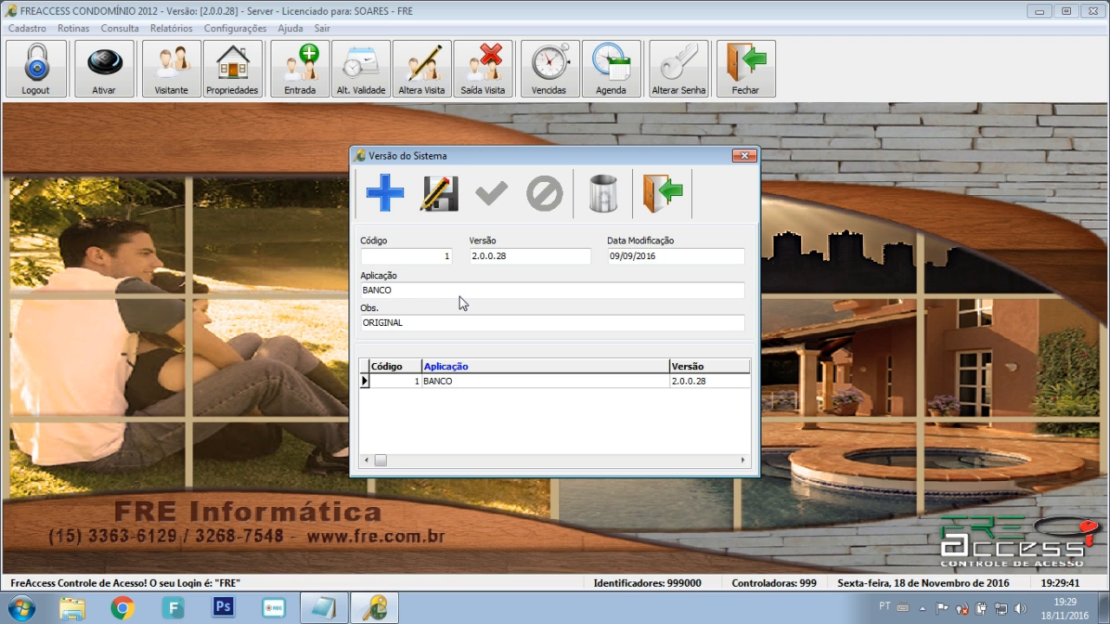
# Step: Save a new version record SISTEMA 2.0.0.28 noted ORIGINAL, then start another blank record
pyautogui.click(399, 208)
pyautogui.click(506, 255)
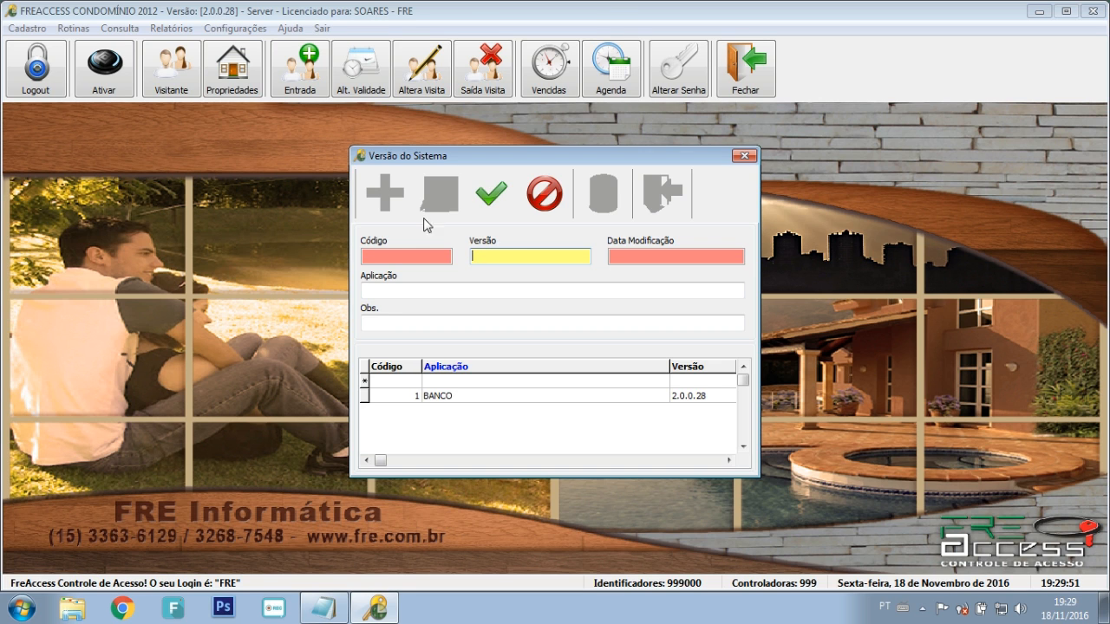
pyautogui.write('2.0.0.28')
pyautogui.press('Tab')
pyautogui.write('SITEMA')
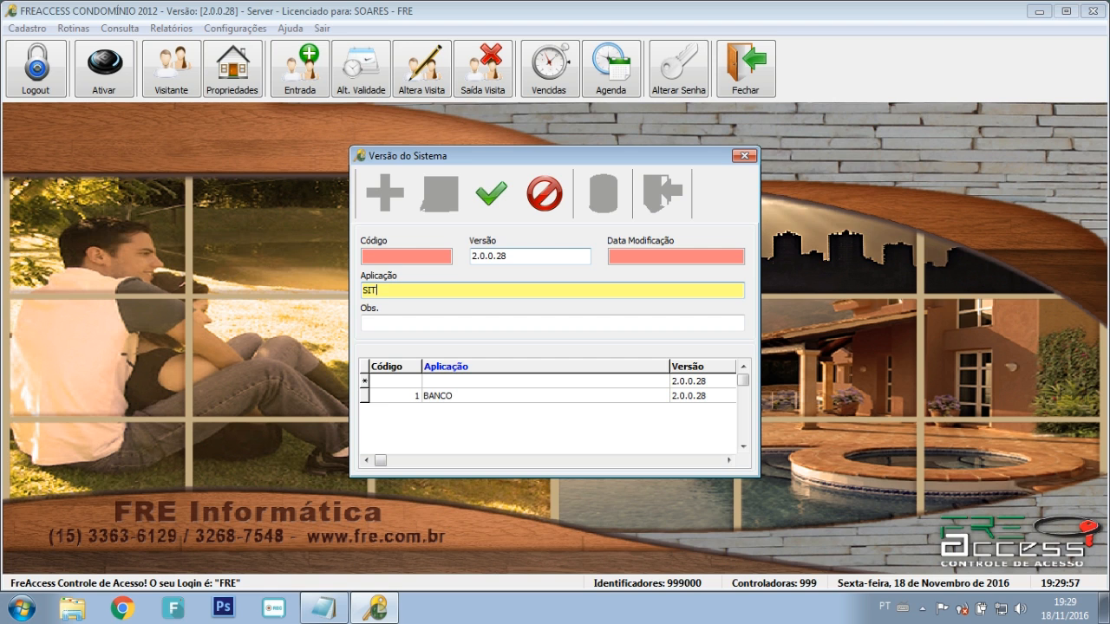
pyautogui.press('BackSpace')
pyautogui.press('BackSpace')
pyautogui.press('BackSpace')
pyautogui.press('BackSpace')
pyautogui.write('STEMA')
pyautogui.click(463, 323)
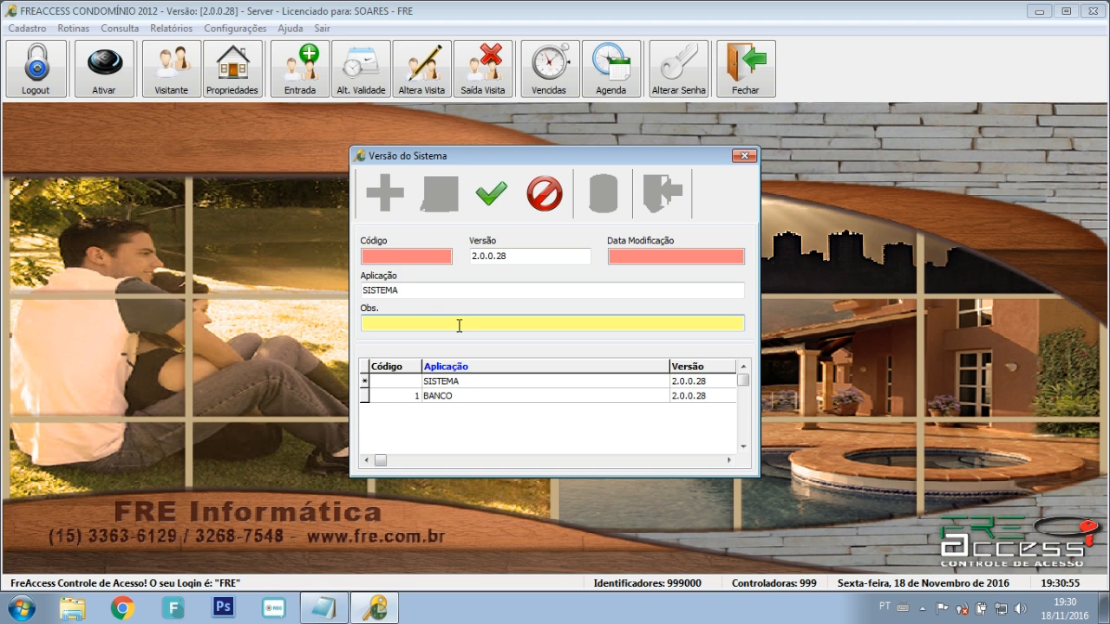
pyautogui.write('ORIGINAL')
pyautogui.click(492, 210)
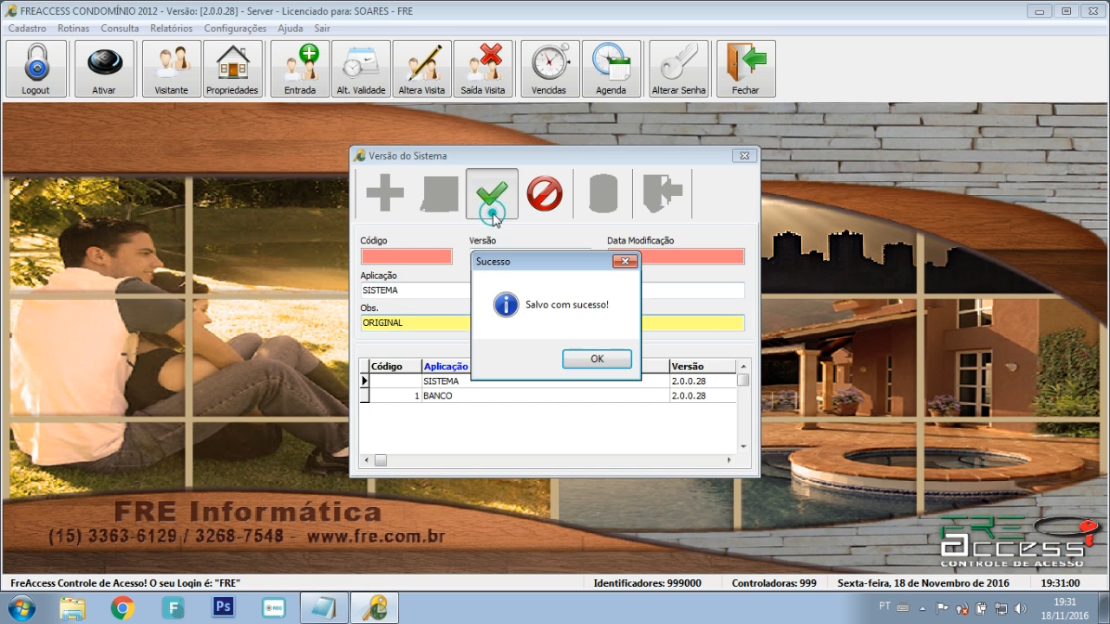
pyautogui.click(596, 362)
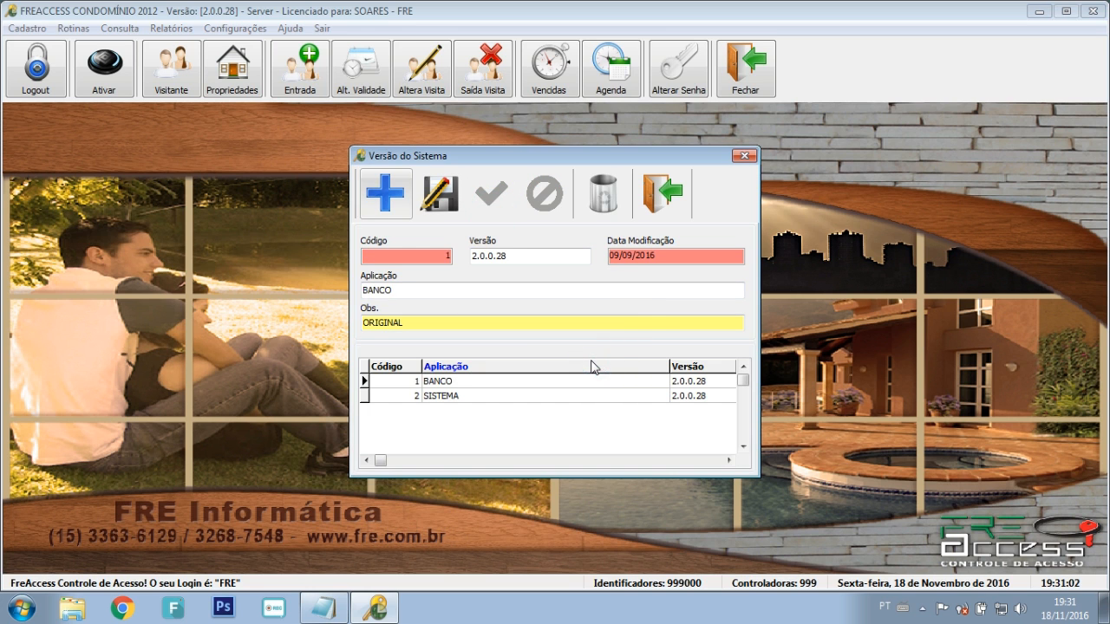
pyautogui.click(392, 197)
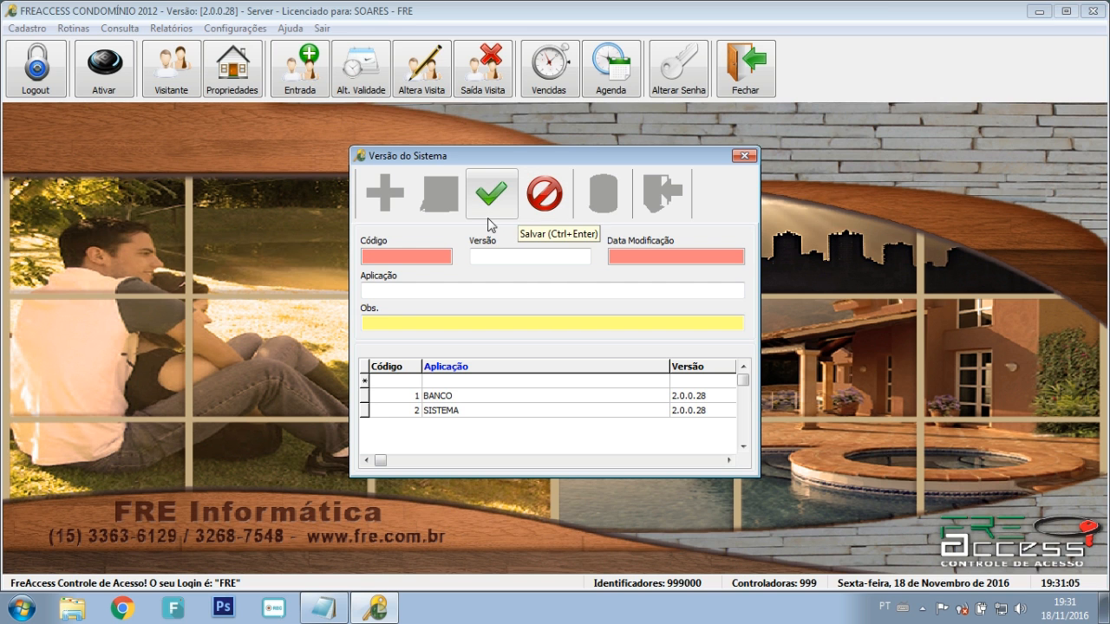
pyautogui.click(74, 611)
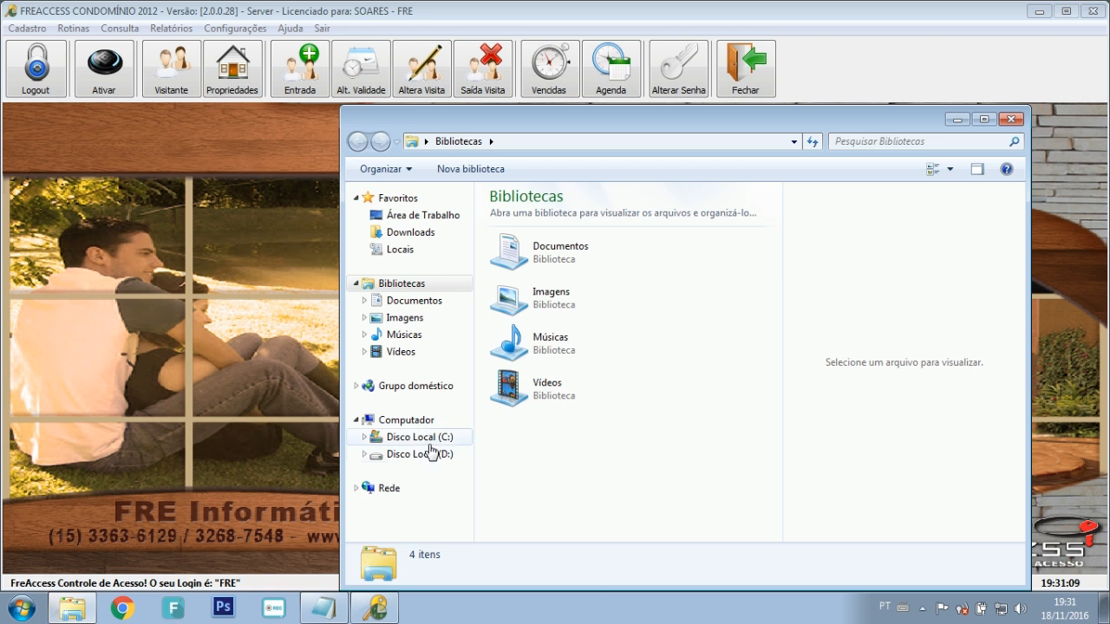
pyautogui.click(432, 451)
pyautogui.doubleClick(546, 232)
pyautogui.doubleClick(542, 232)
pyautogui.doubleClick(537, 249)
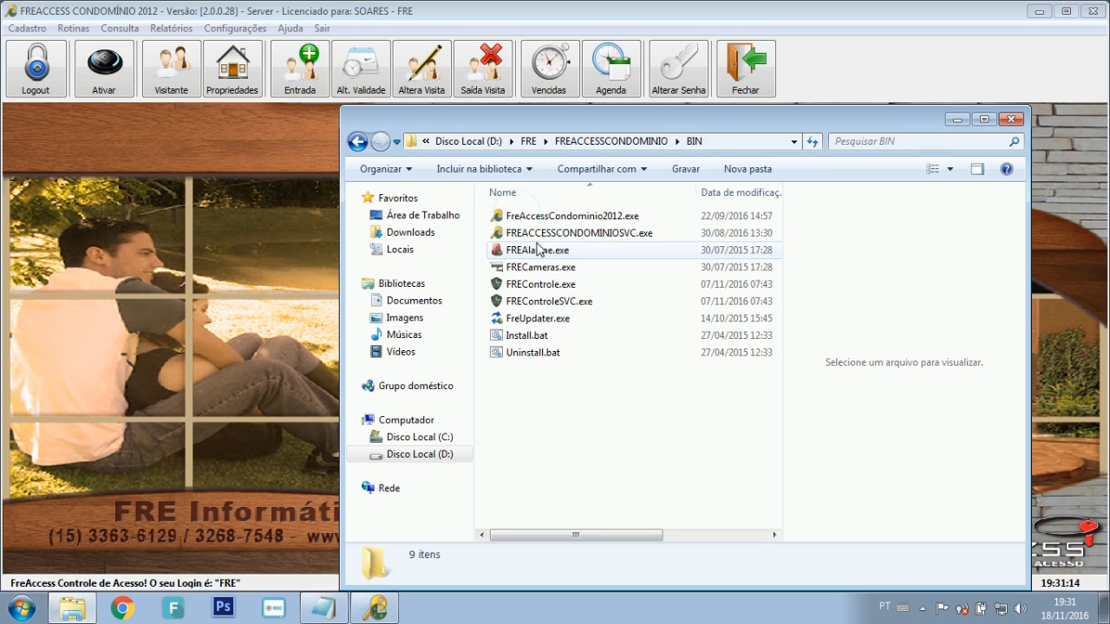
pyautogui.rightClick(530, 284)
pyautogui.click(581, 577)
pyautogui.click(605, 195)
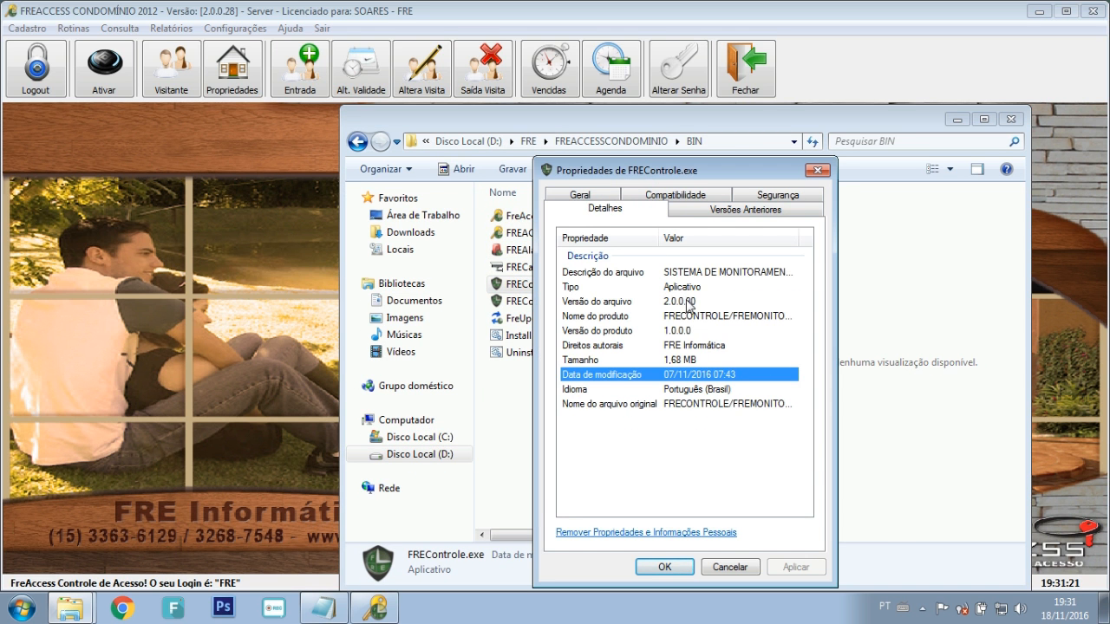
pyautogui.click(670, 569)
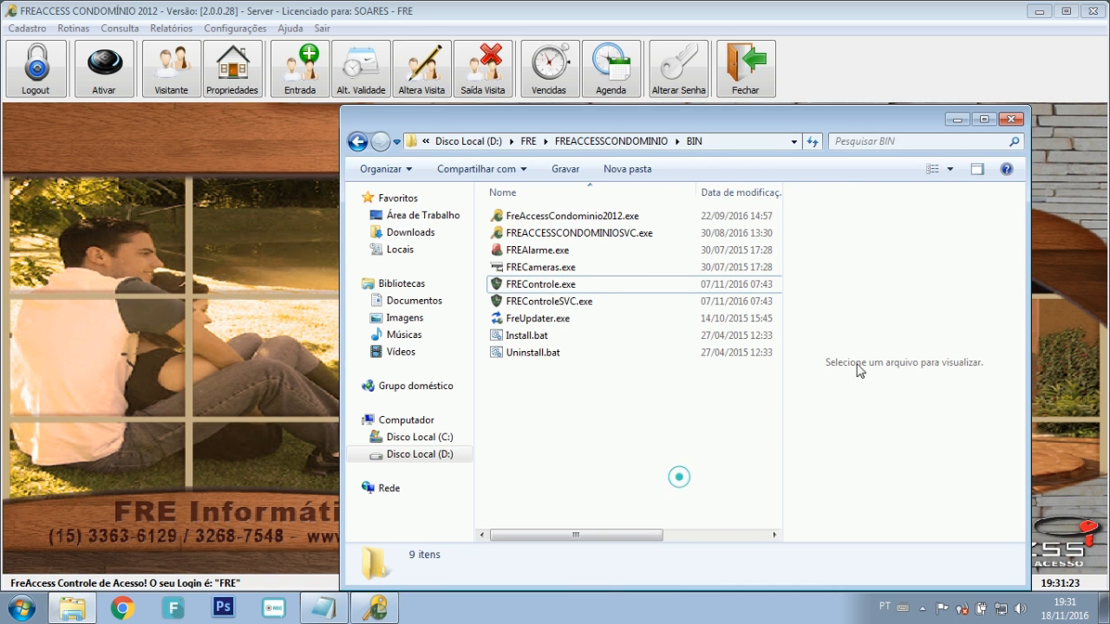
pyautogui.click(1010, 119)
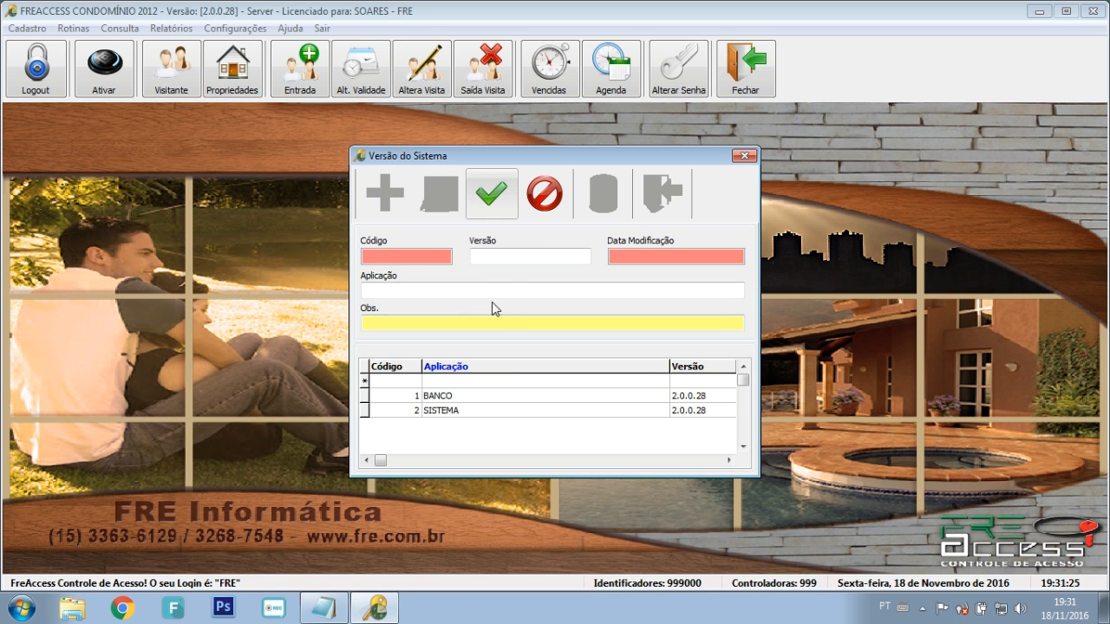
# Step: Fill in version 2.0.0.30, application CONTROLE, observation ORIGINAL, and save the record
pyautogui.click(495, 258)
pyautogui.write('2.0.0.30')
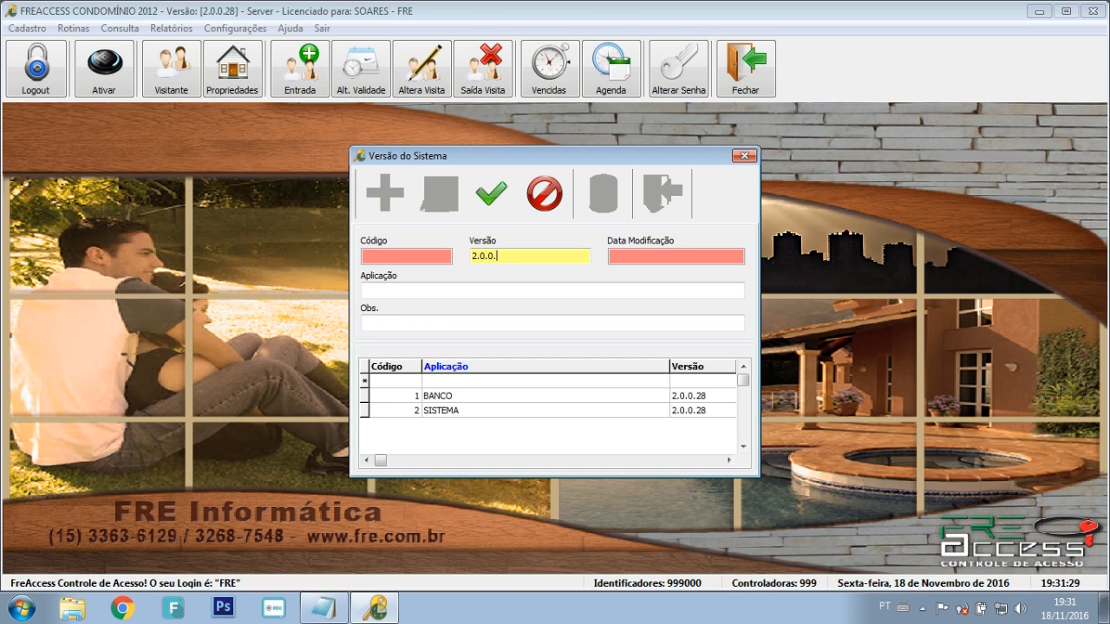
pyautogui.click(462, 292)
pyautogui.write('CONTROLE')
pyautogui.press('Tab')
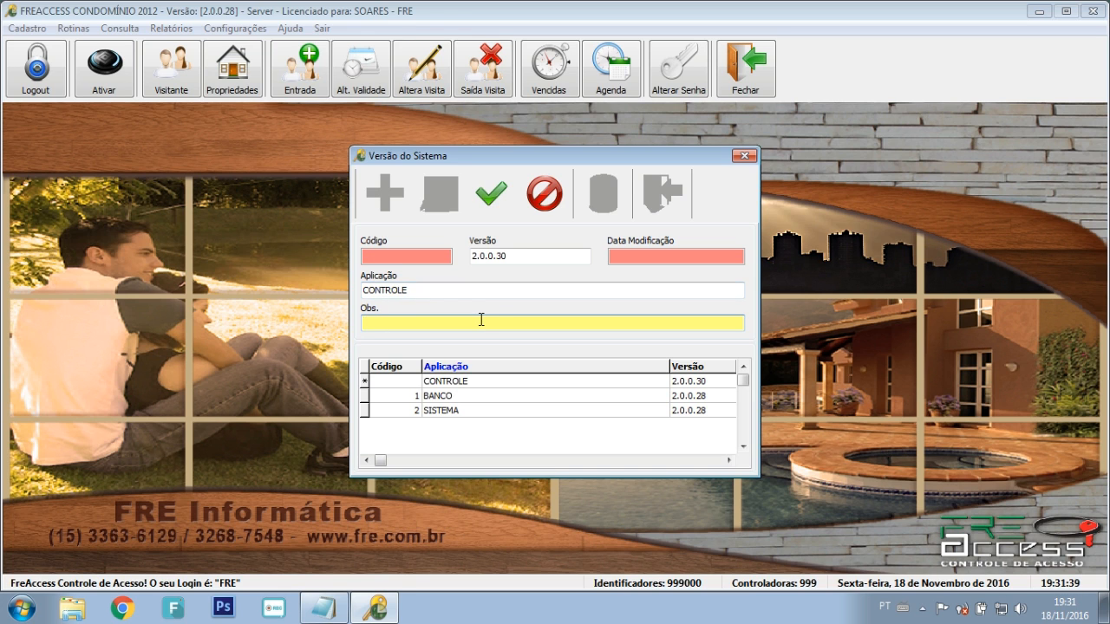
pyautogui.write('ORIGINAL')
pyautogui.click(490, 192)
pyautogui.click(595, 366)
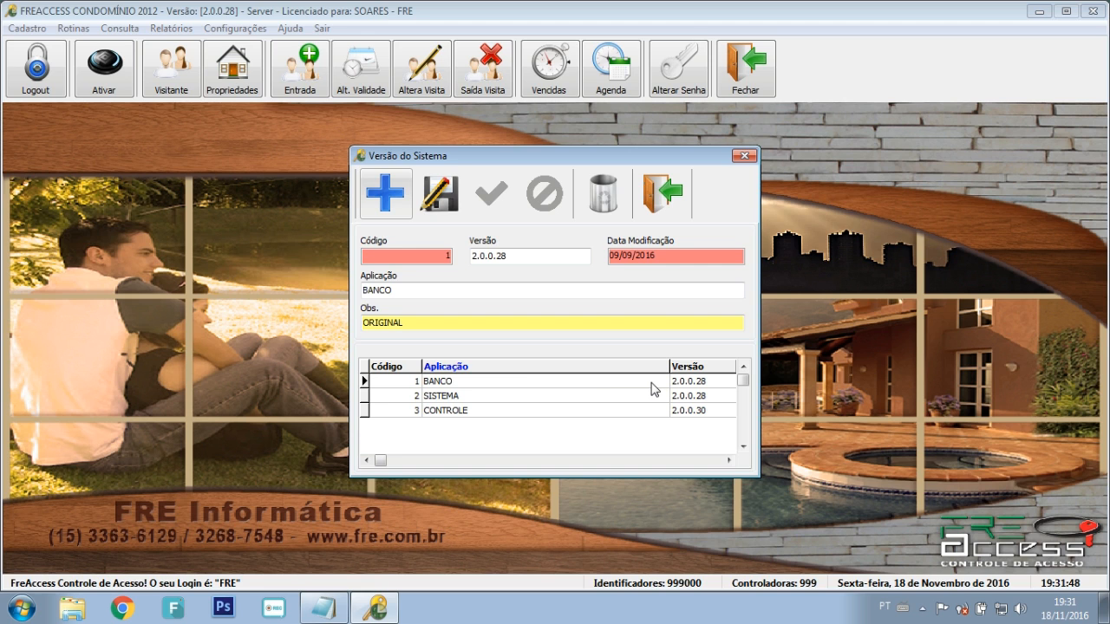
# Step: Review the BANCO, SISTEMA and CONTROLE rows in the version grid
pyautogui.click(651, 383)
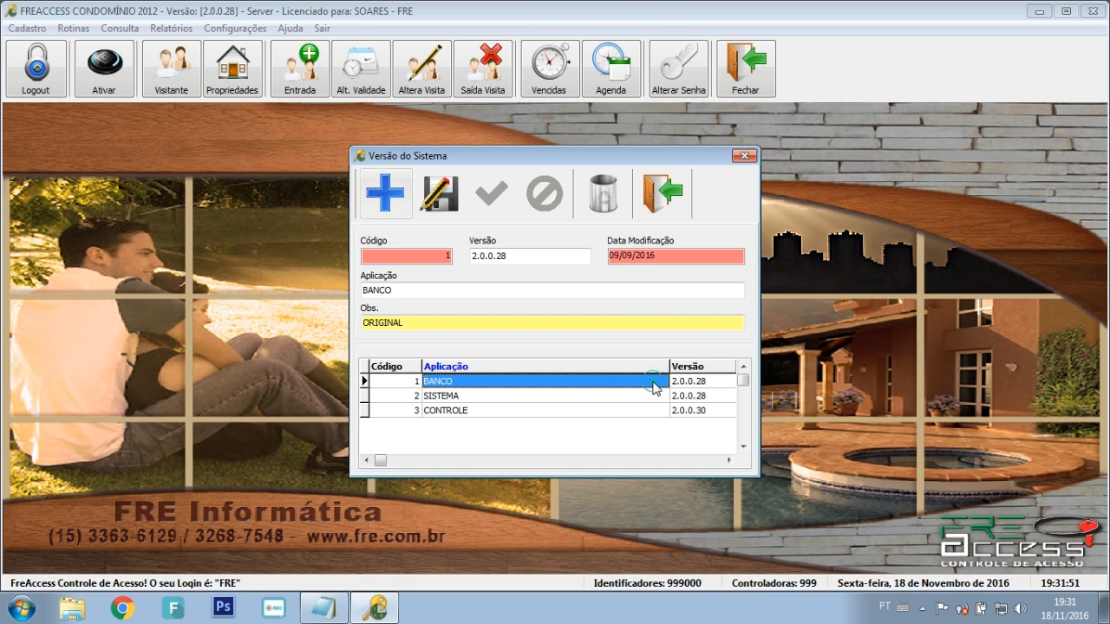
pyautogui.click(599, 396)
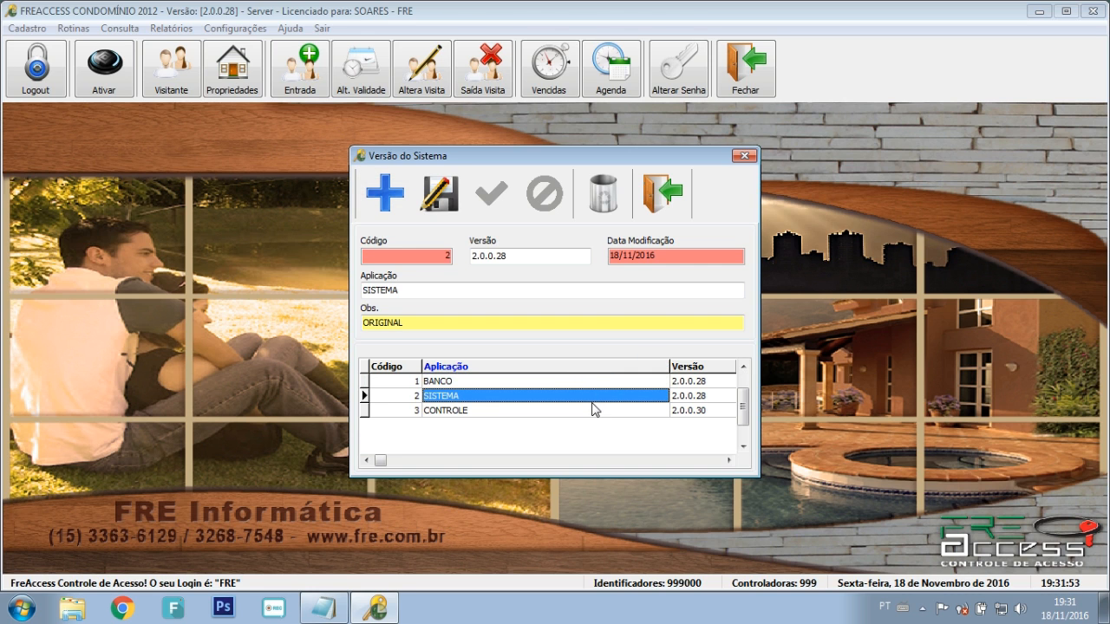
pyautogui.click(587, 415)
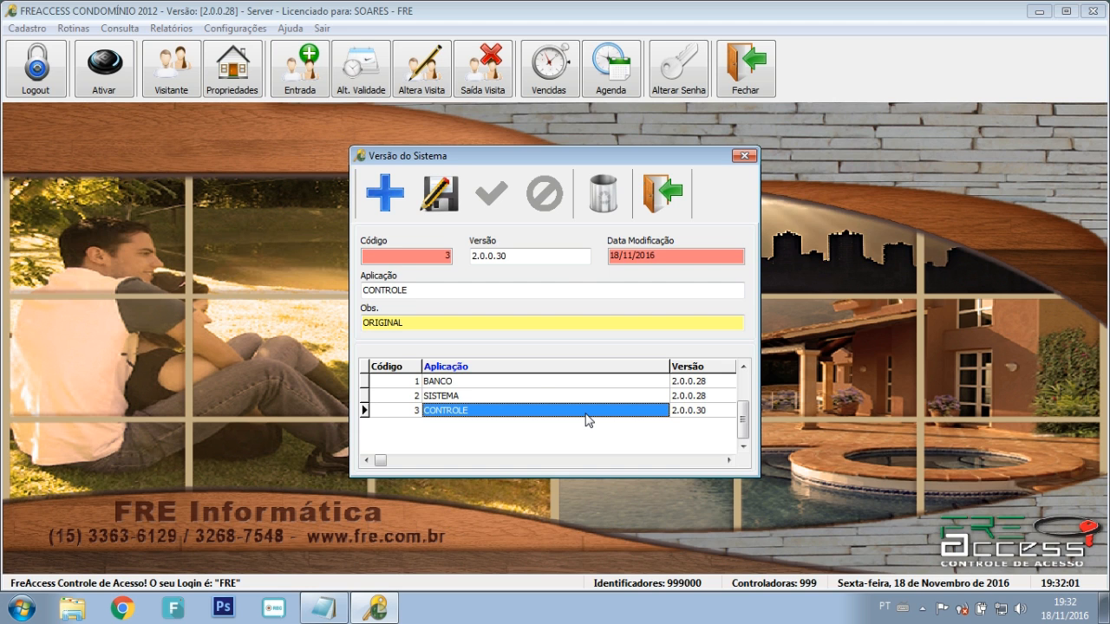
pyautogui.click(539, 382)
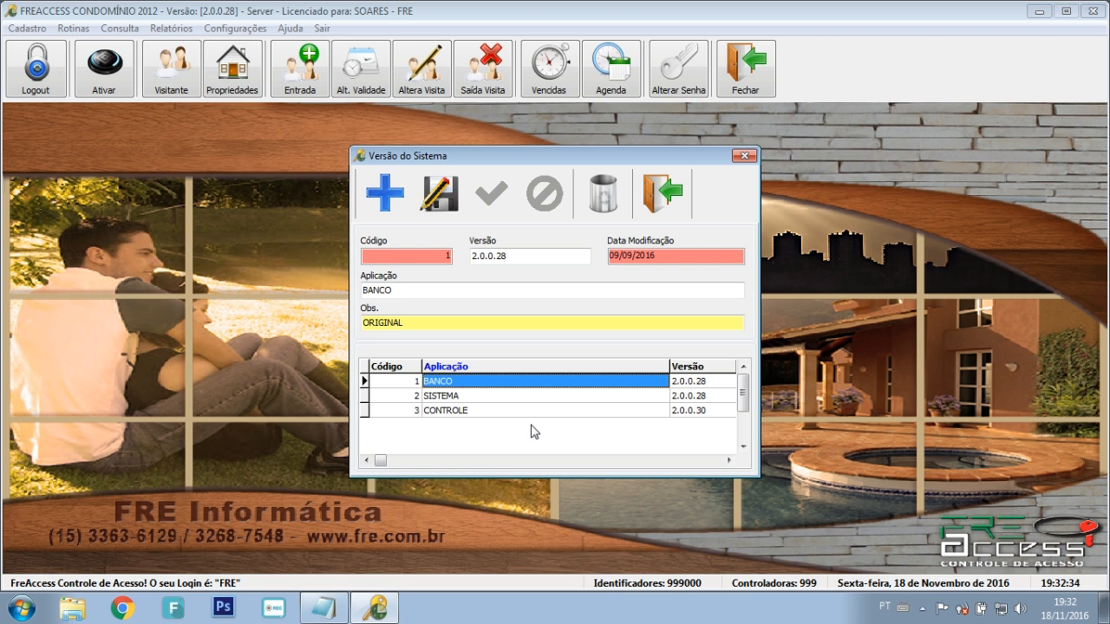
# Step: Close the Versão do Sistema window, log out, and log back in as FRE
pyautogui.click(663, 194)
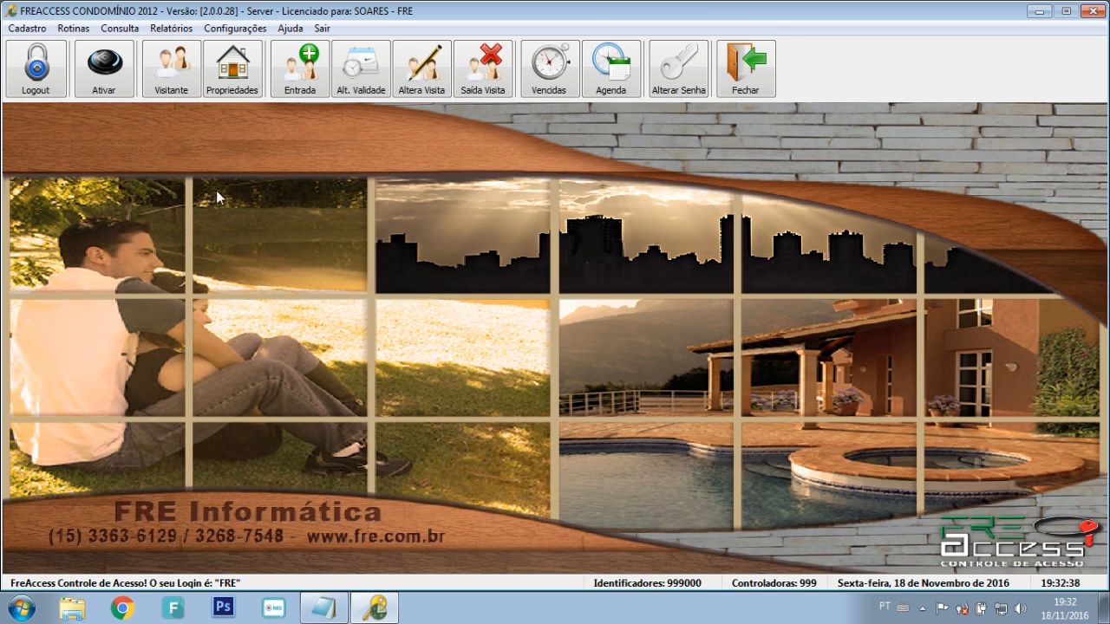
pyautogui.click(39, 73)
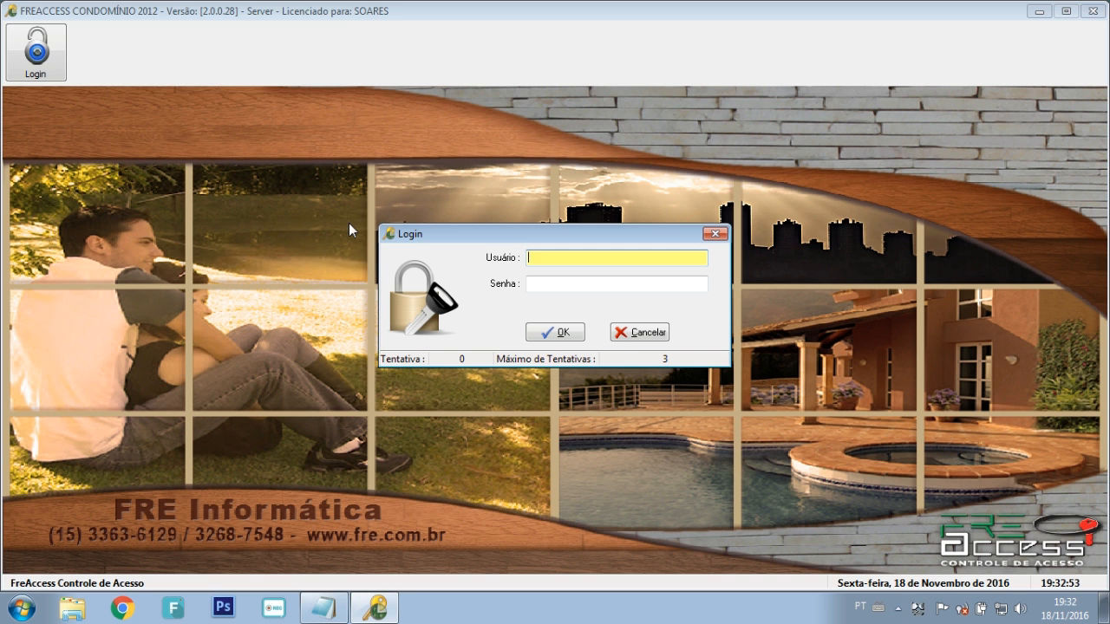
pyautogui.write('FRE')
pyautogui.press('Return')
pyautogui.press('Return')
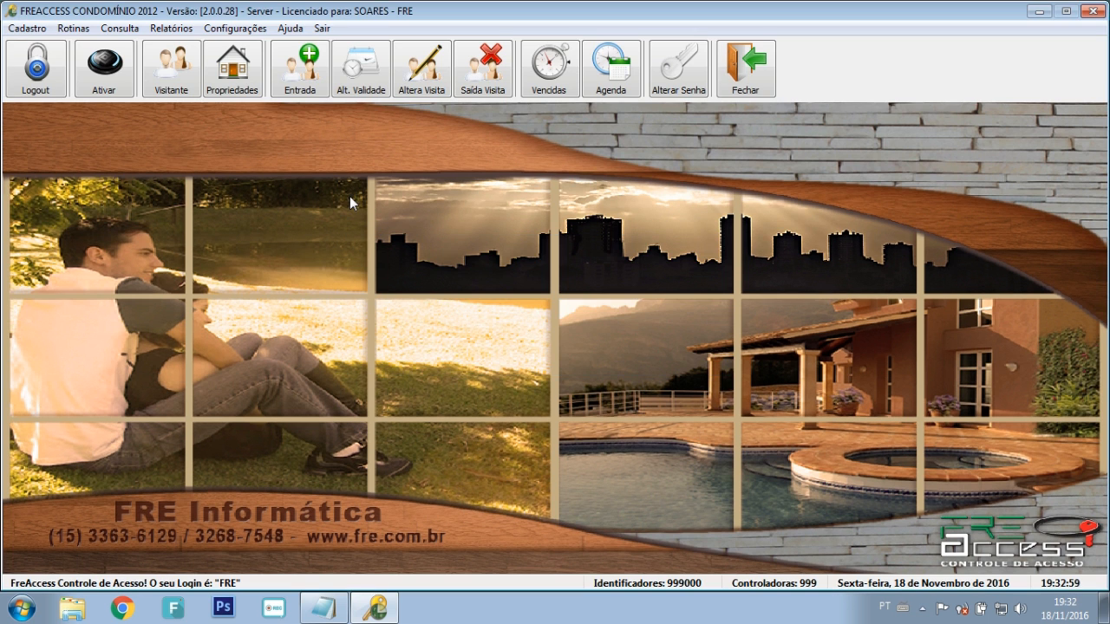